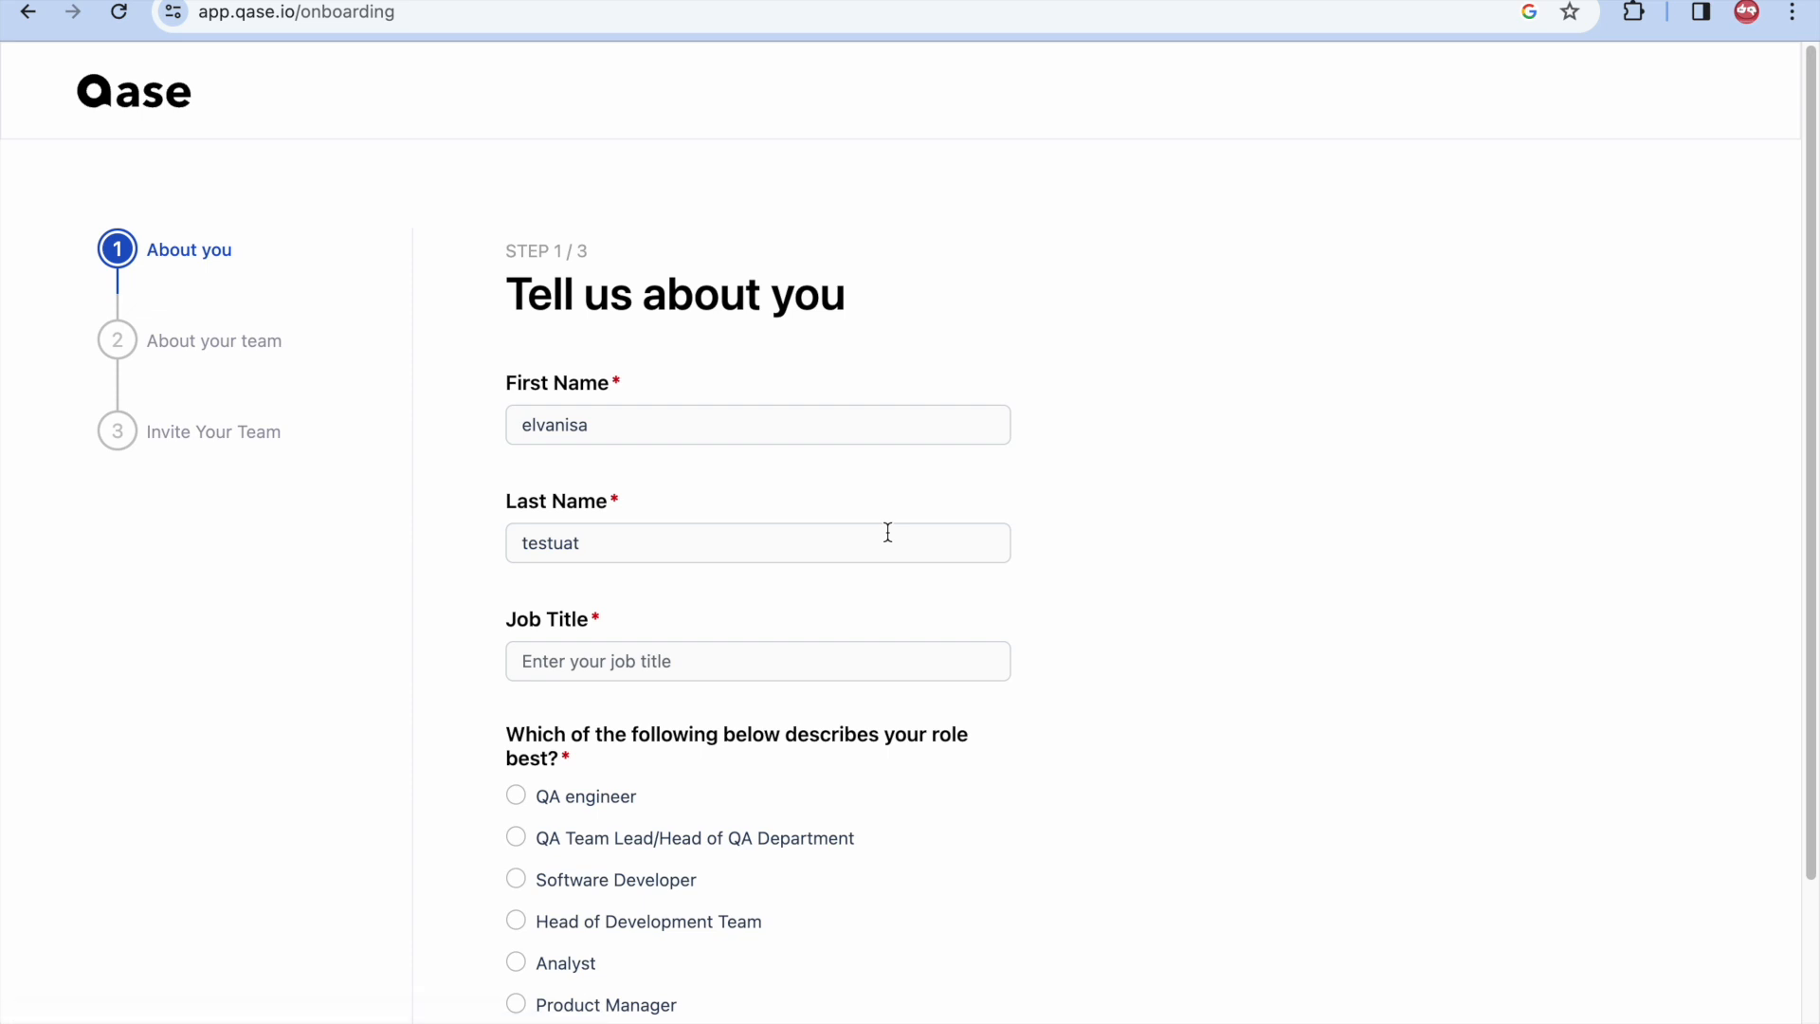
- Correct the last name, enter job title QA, choose the QA engineer role, and save the About you step
scroll(671, 554, down, 2)
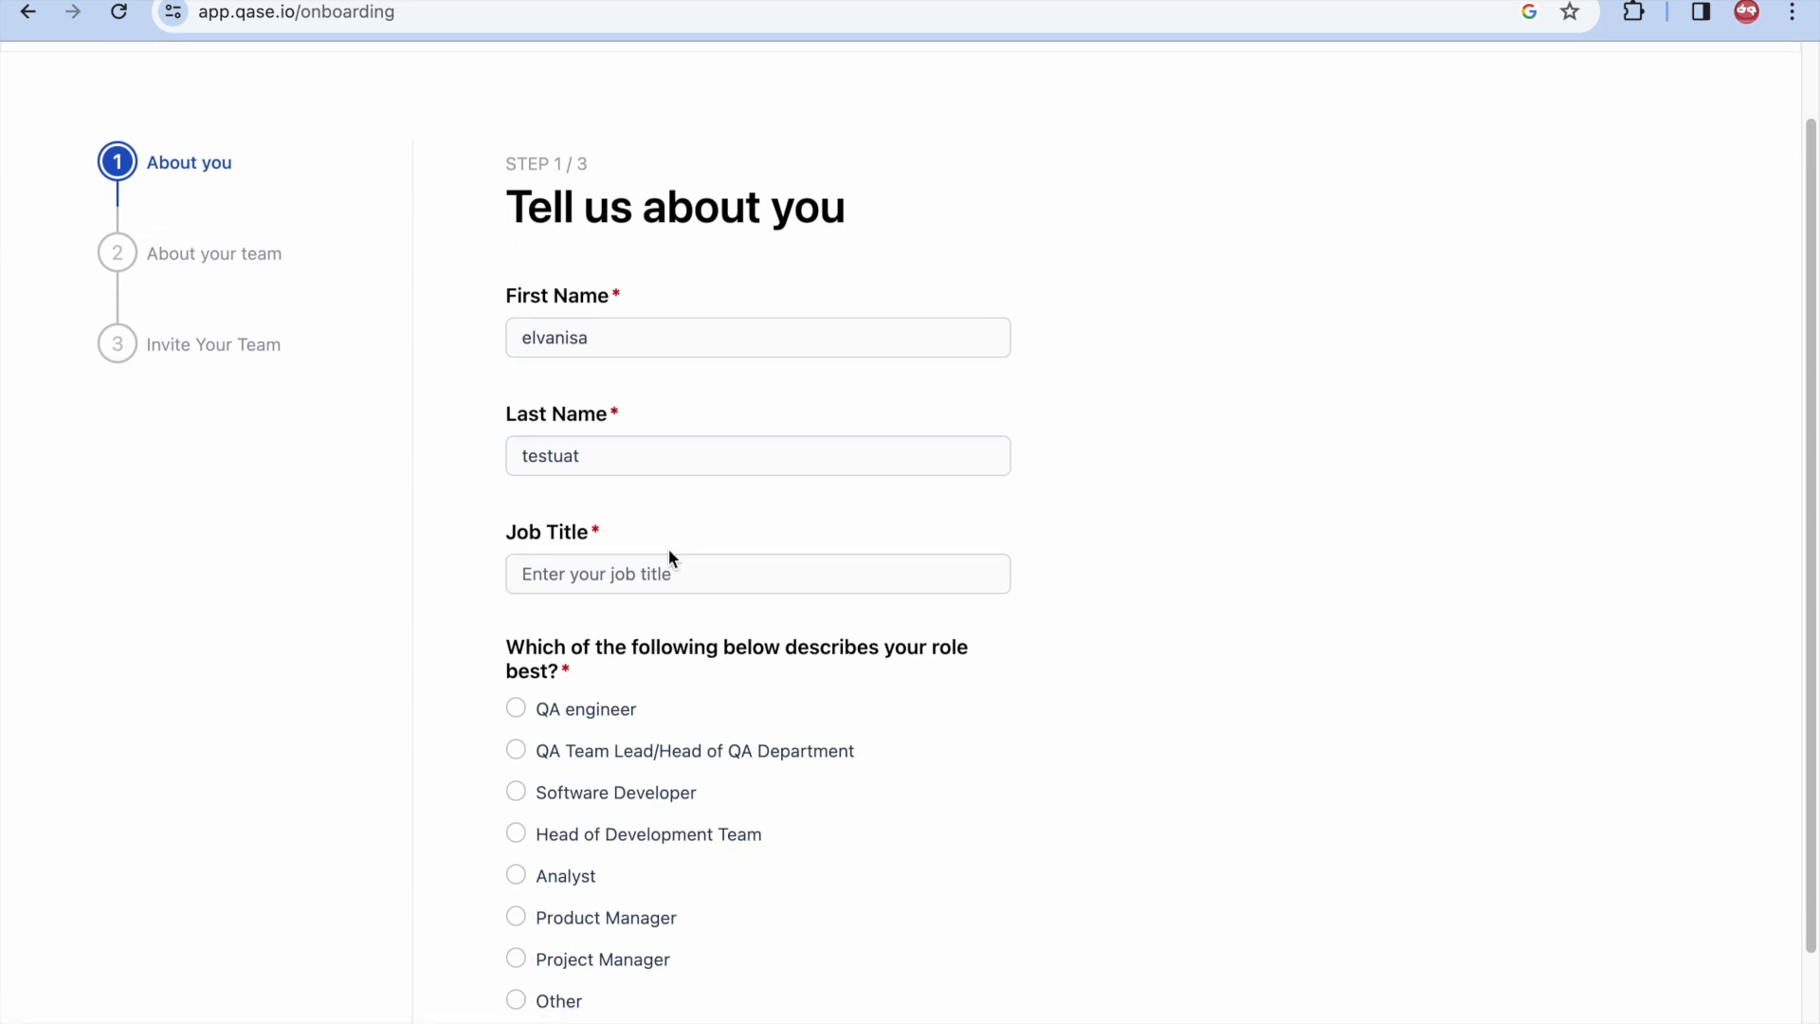
drag(650, 457, 430, 467)
text(muhsina)
click(533, 576)
text(QA)
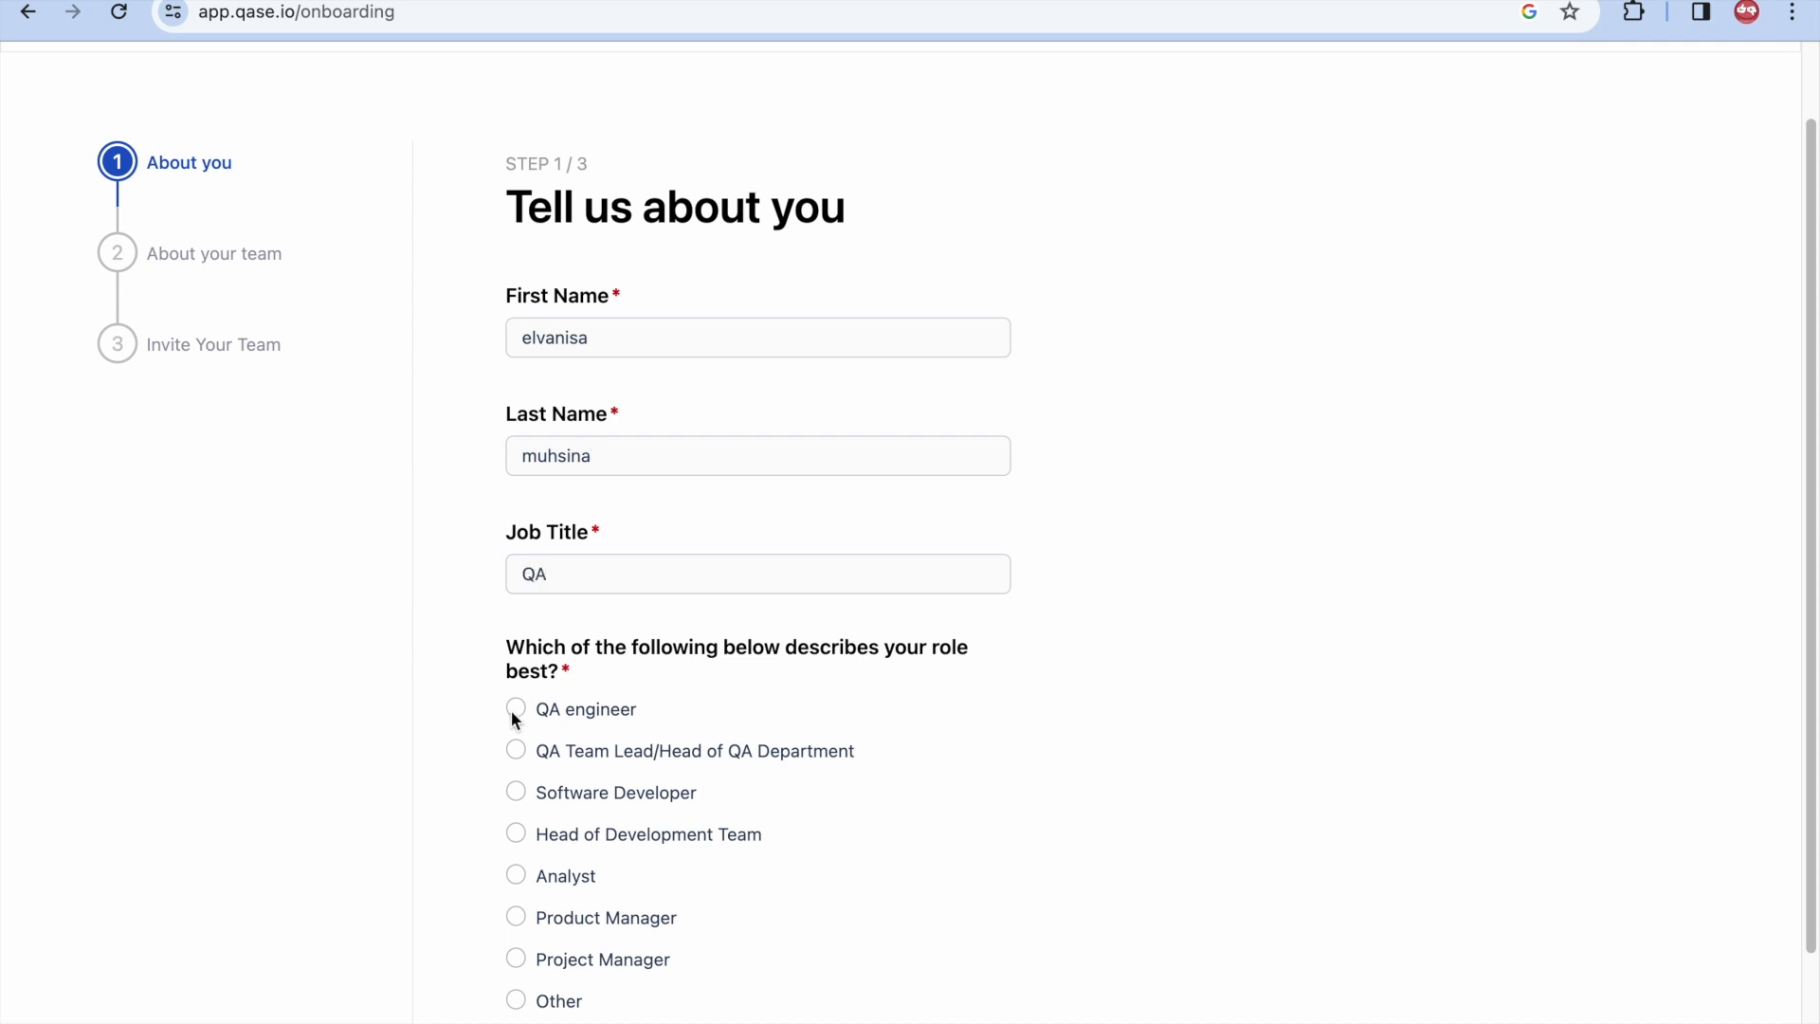
click(515, 709)
scroll(731, 772, down, 2)
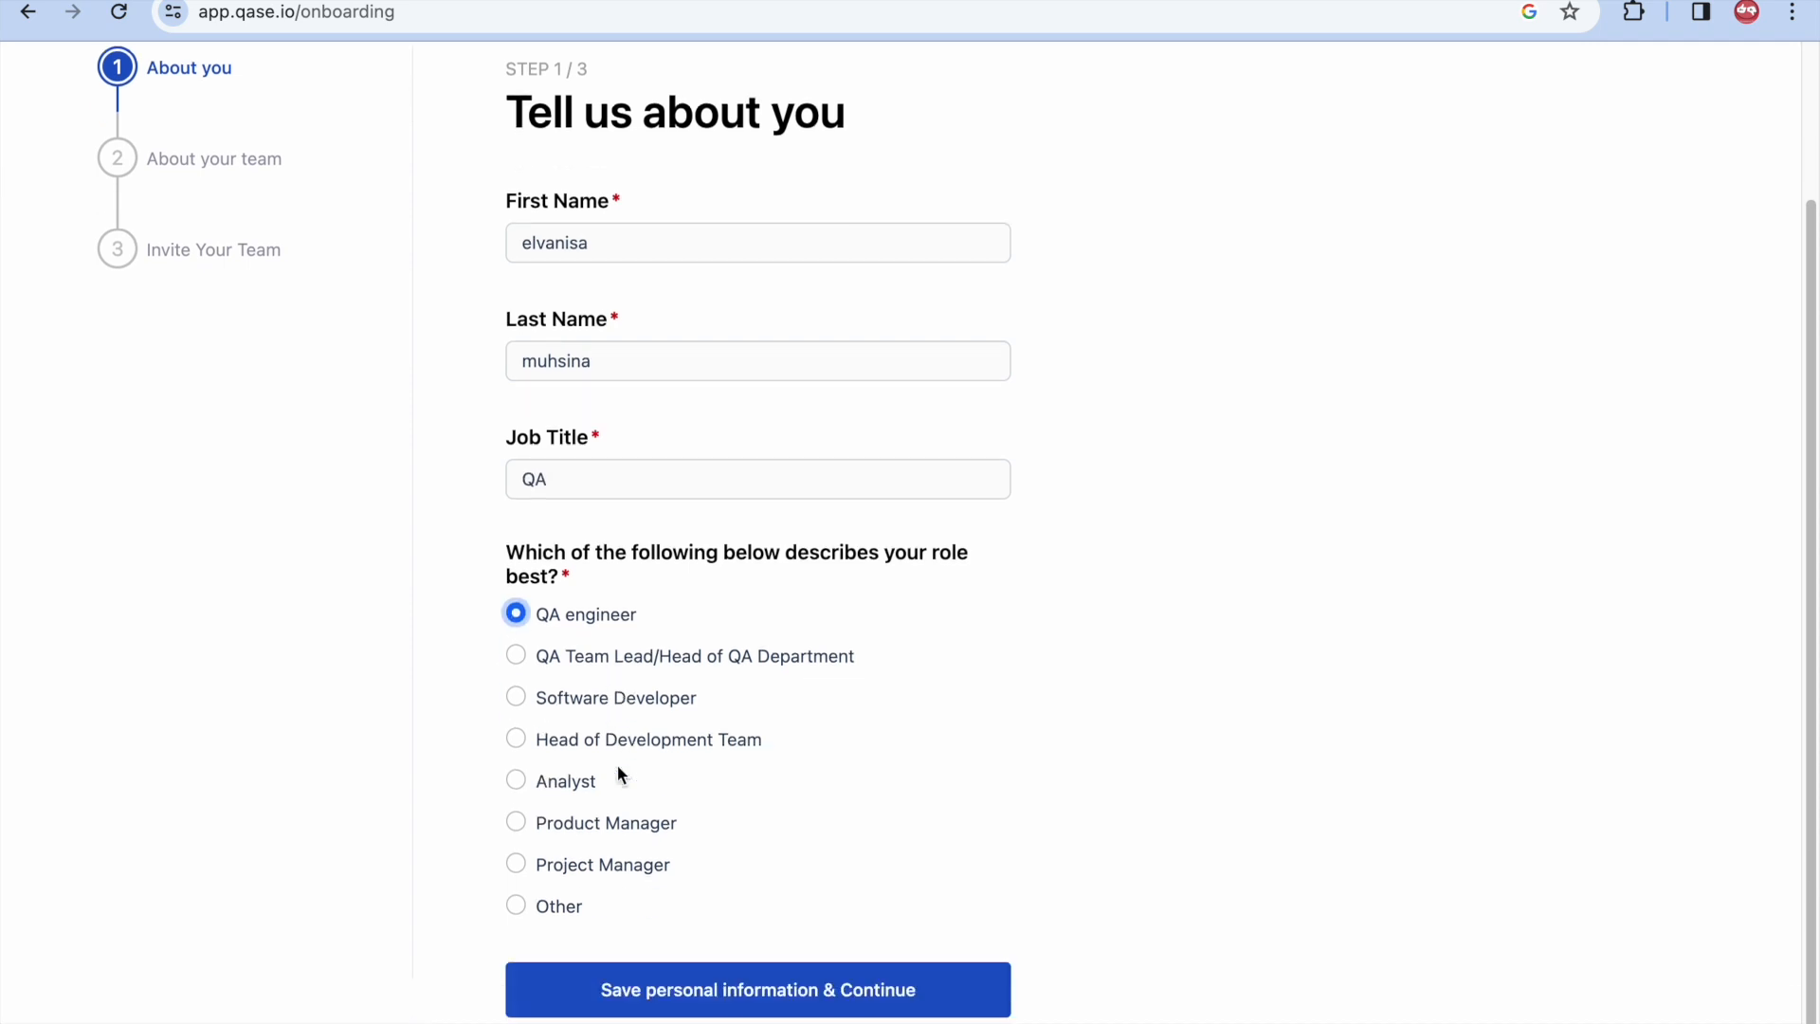
click(725, 992)
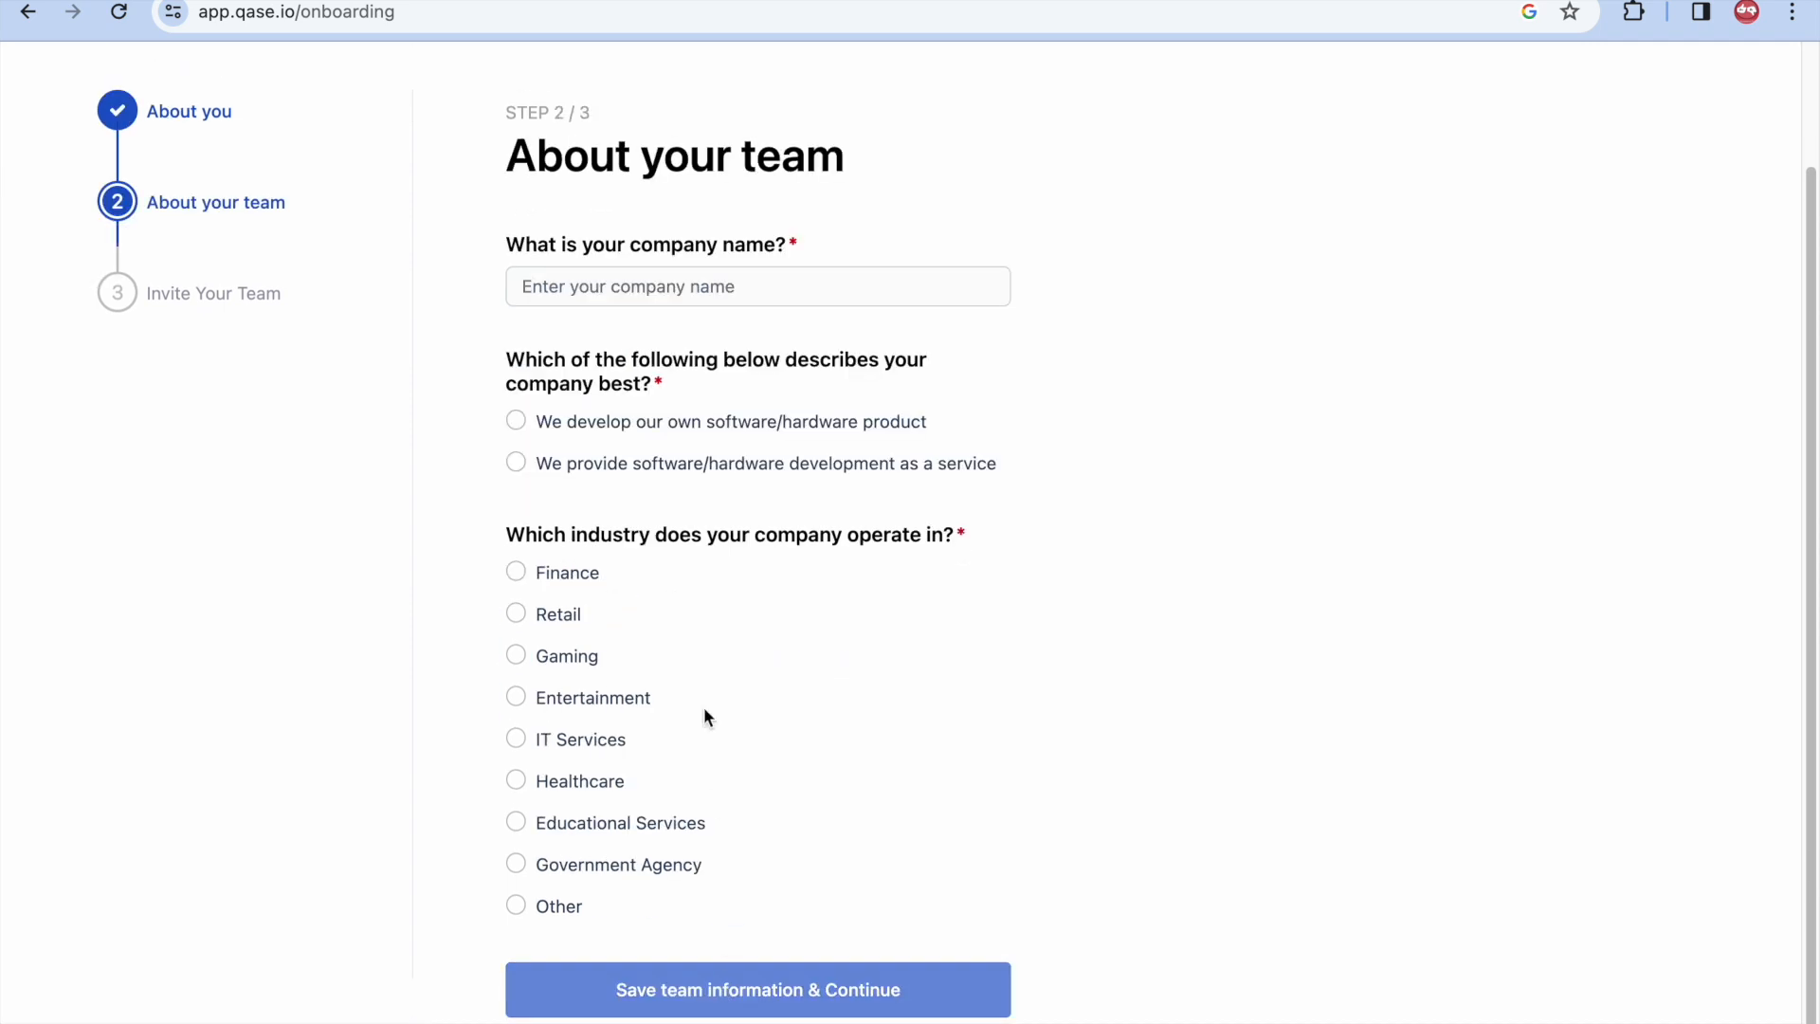
- Save team info as sanbercode, a development service provider in Educational Services, and skip inviting teammates
click(671, 288)
text(sa)
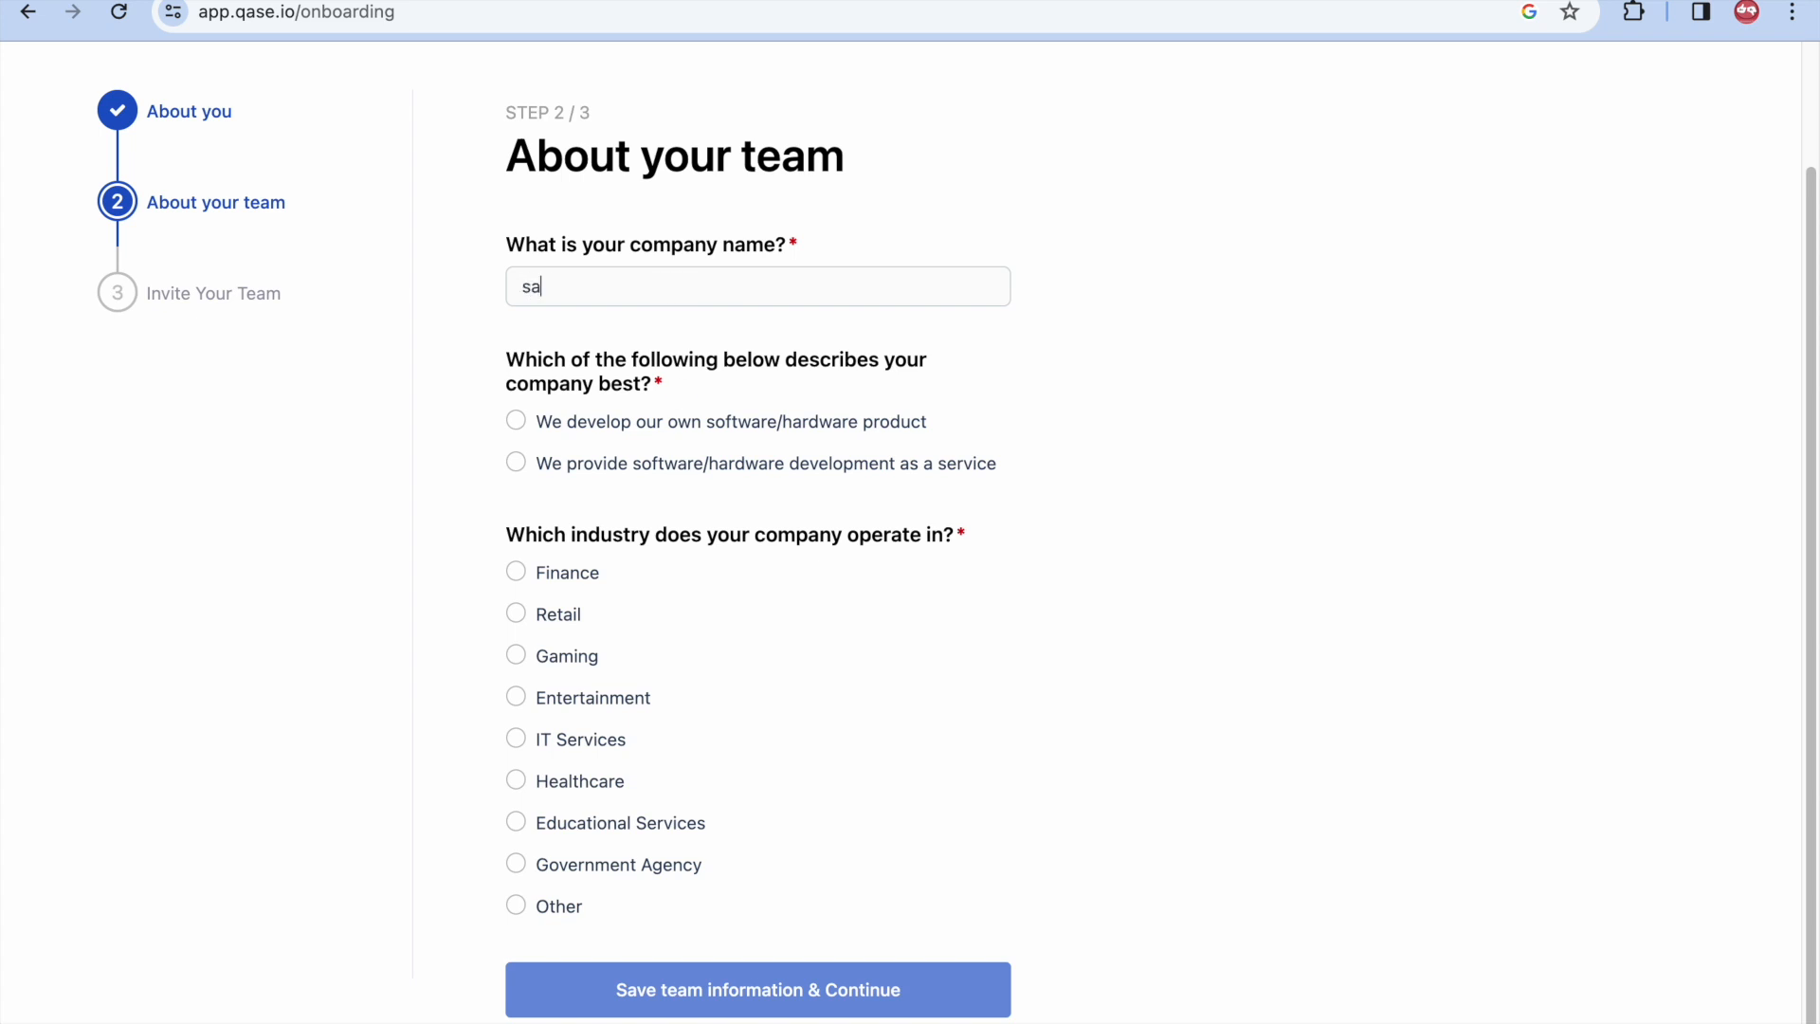
text(nbercode)
click(516, 464)
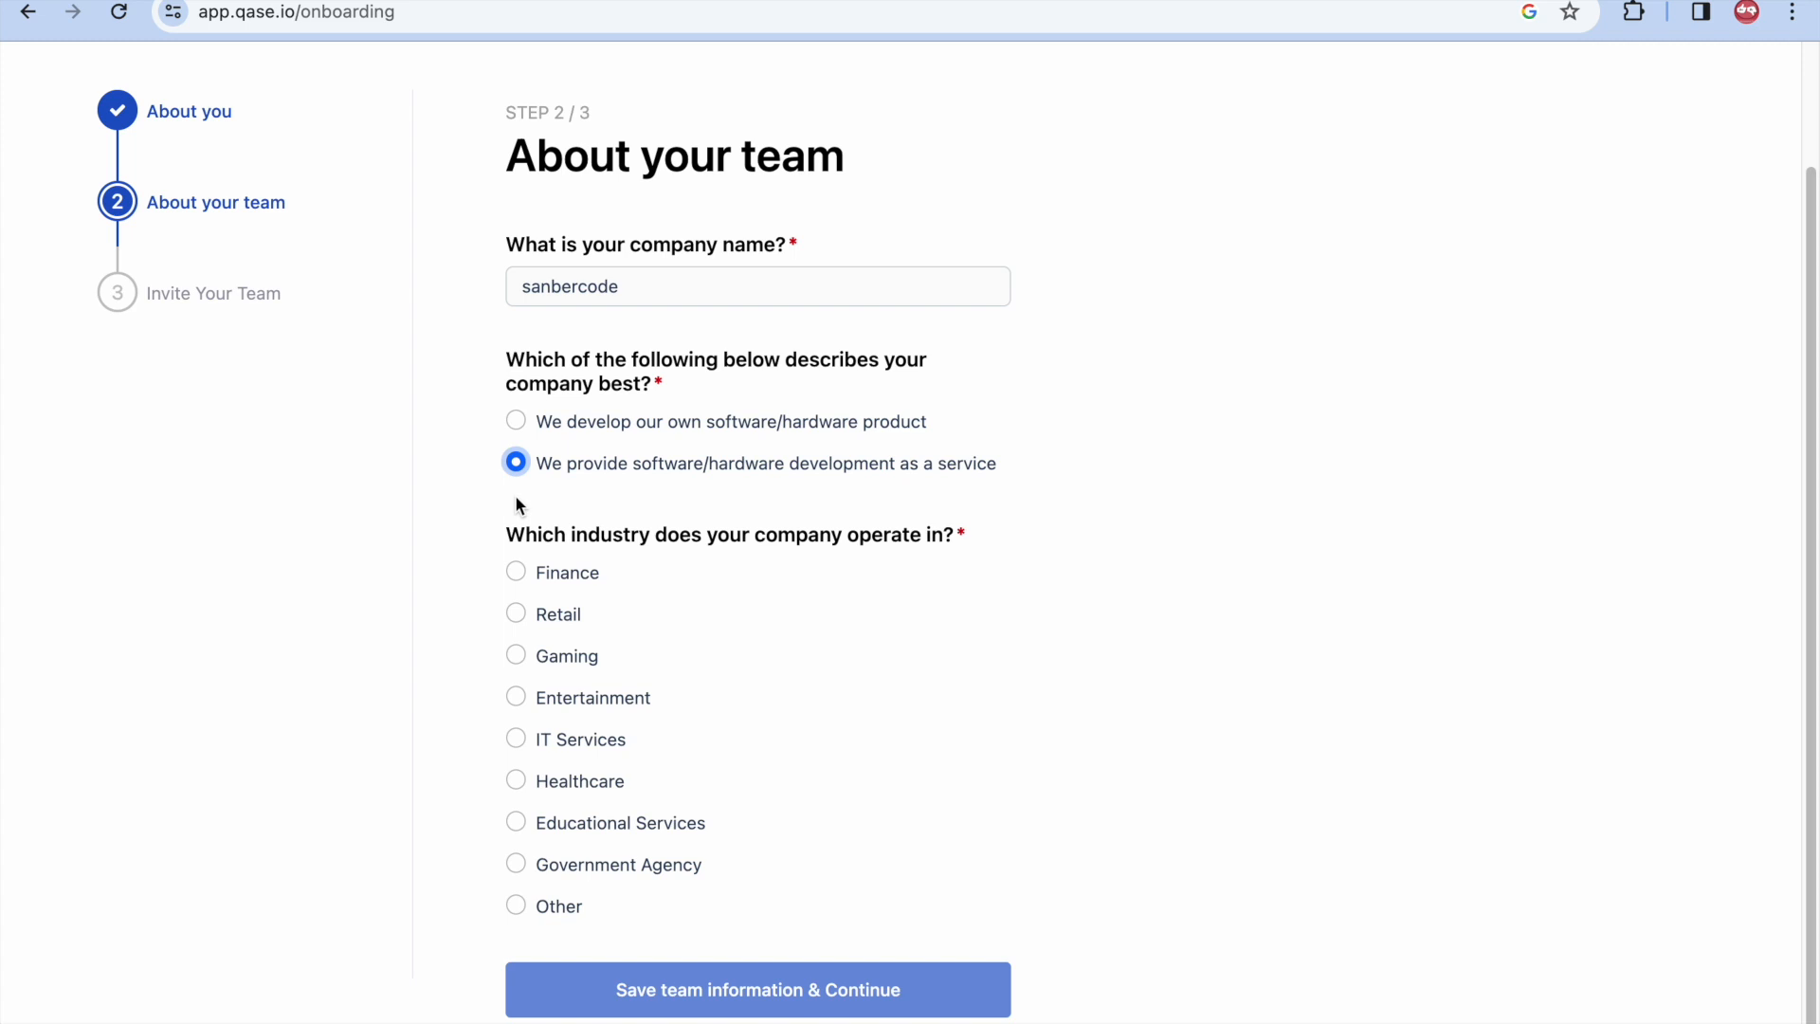
click(517, 823)
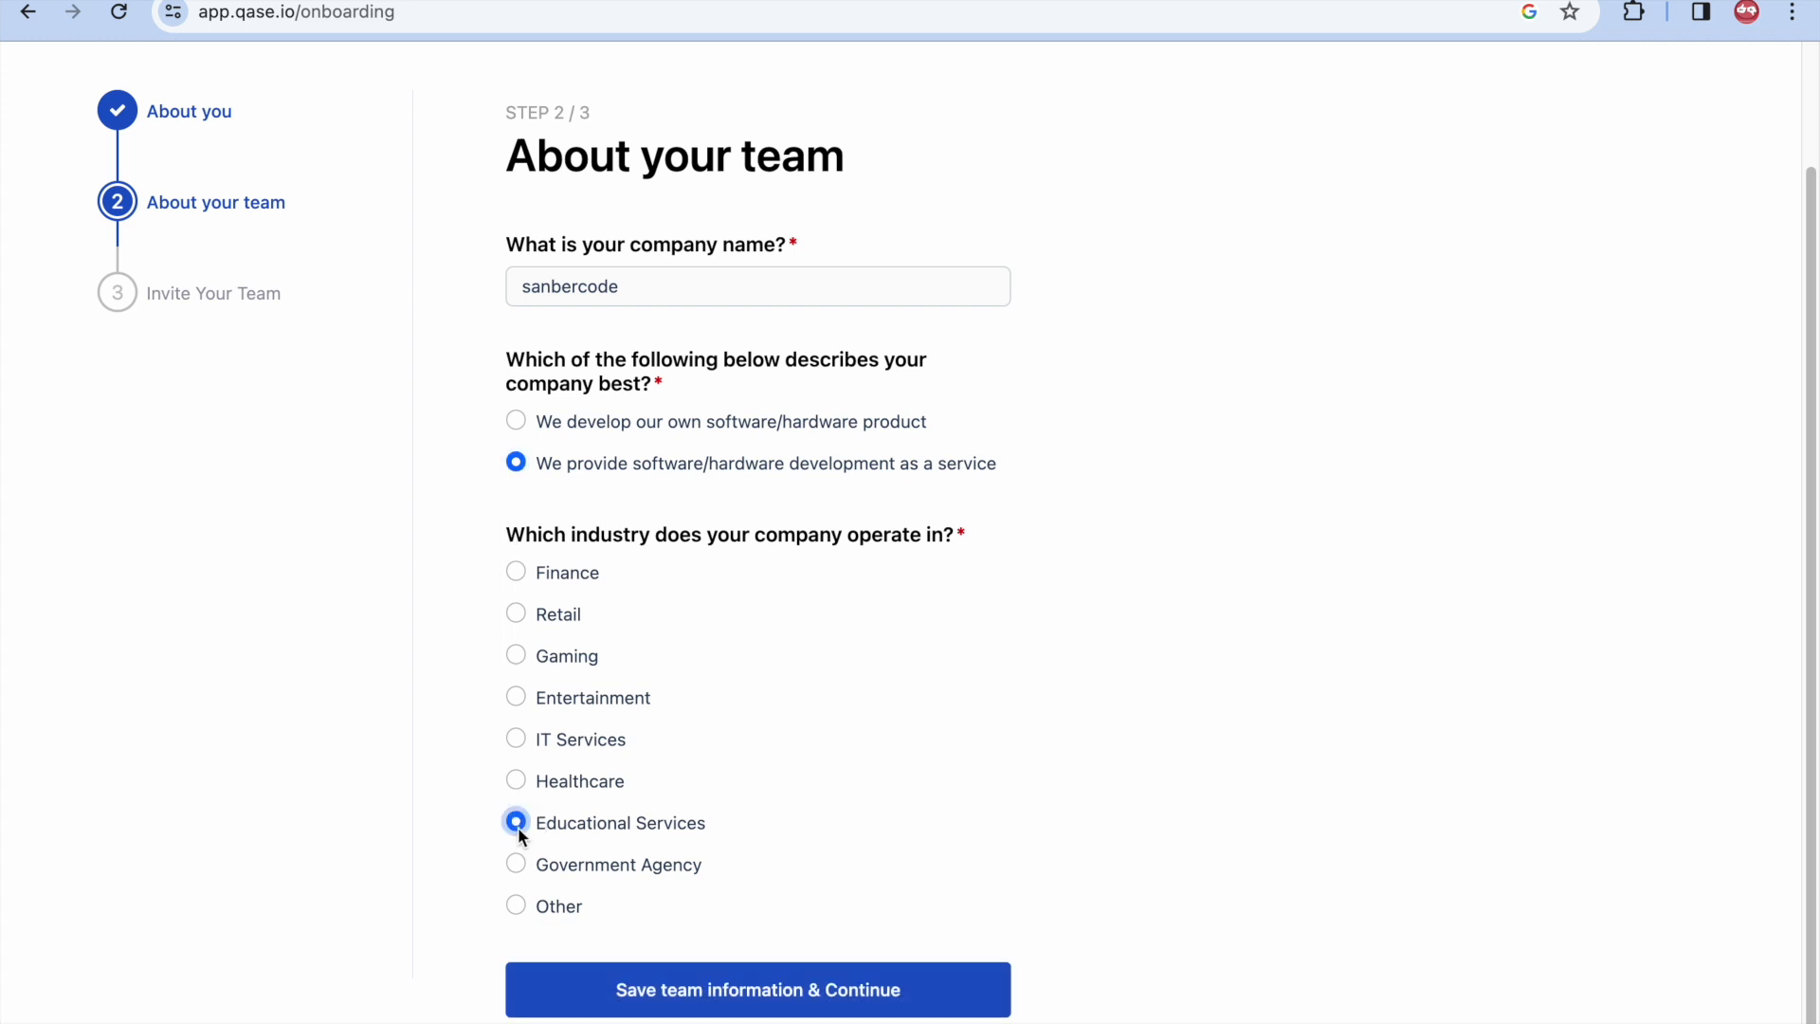
click(773, 996)
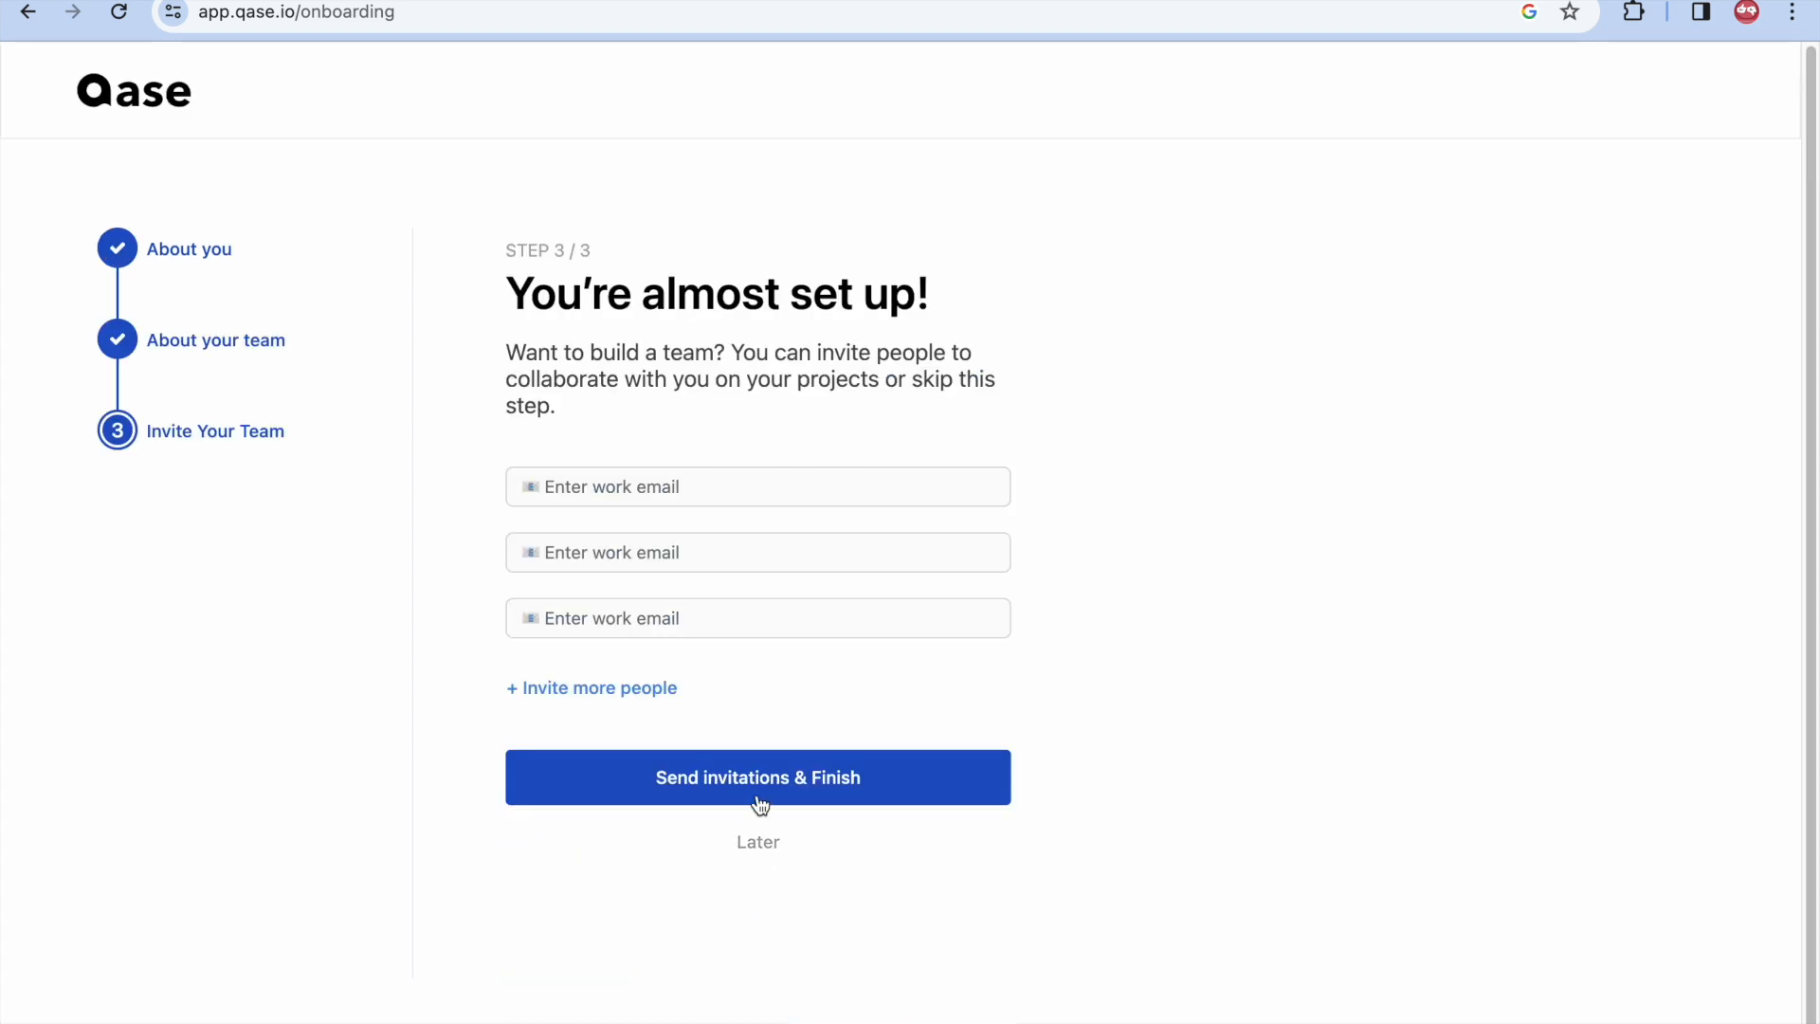
click(764, 843)
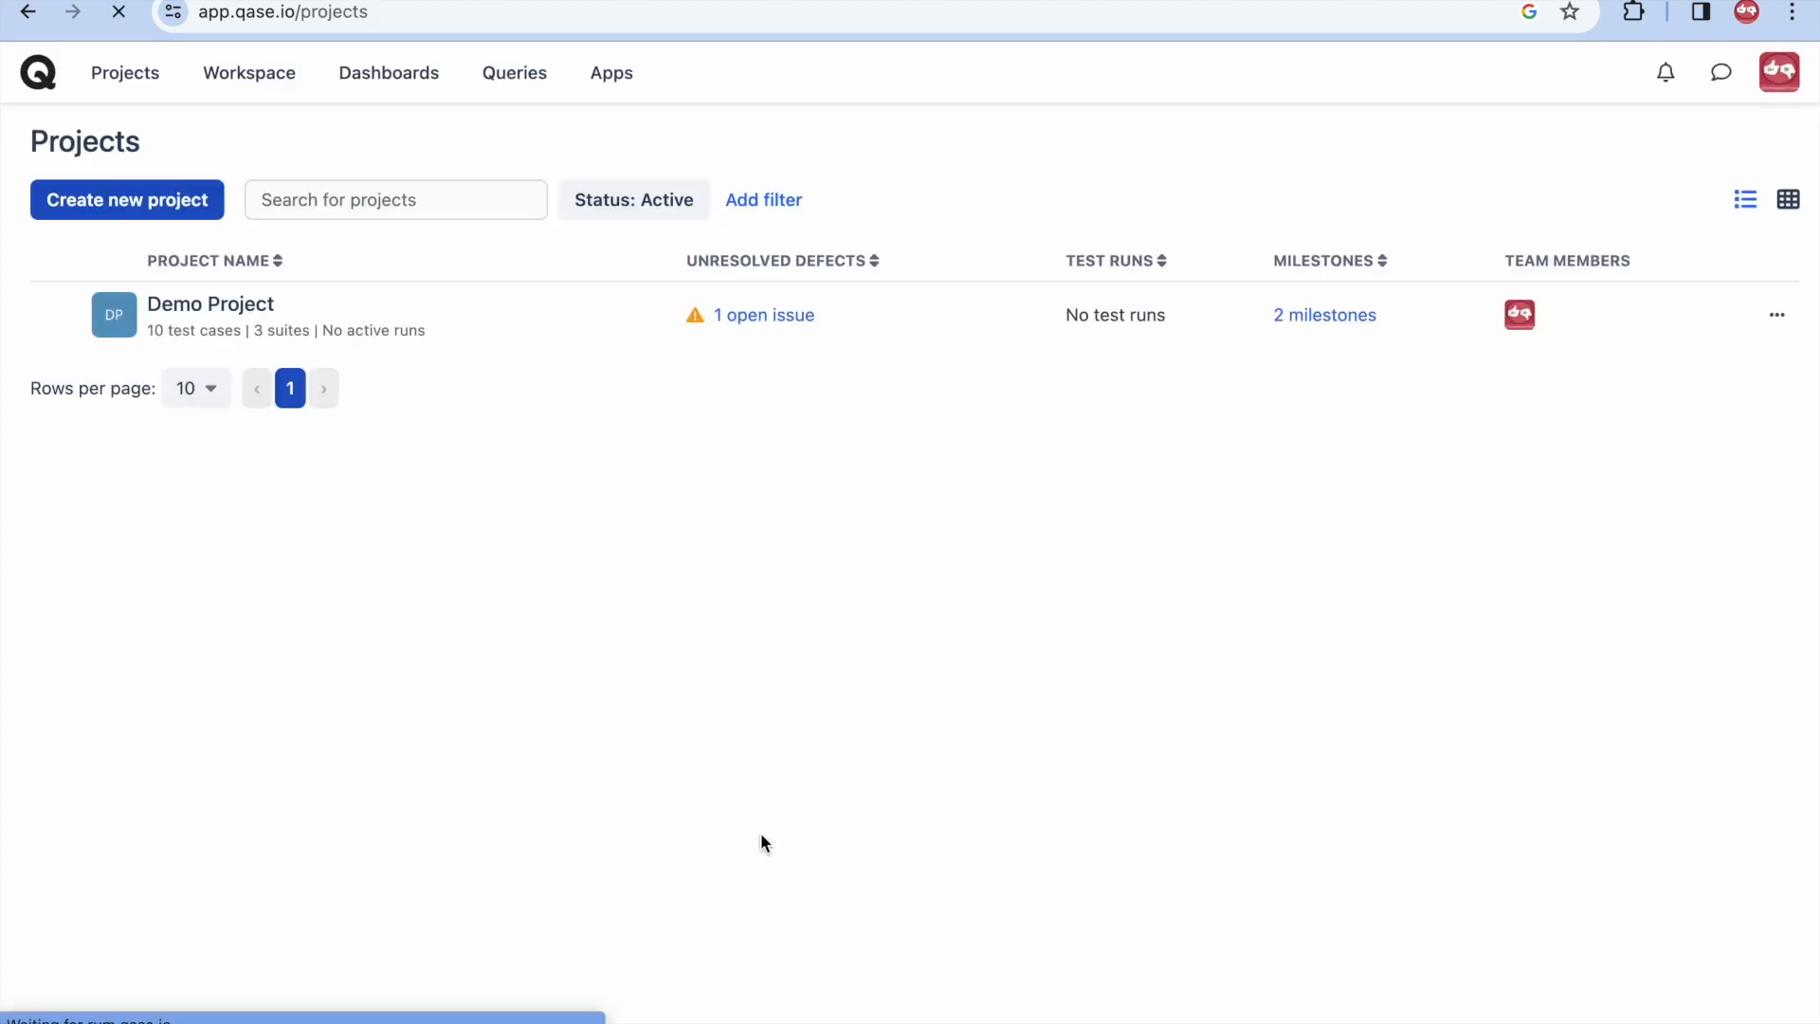
- Create the project Demo Sanbercode (code DS) with description 'test membuat project'
click(167, 203)
click(721, 303)
text(De)
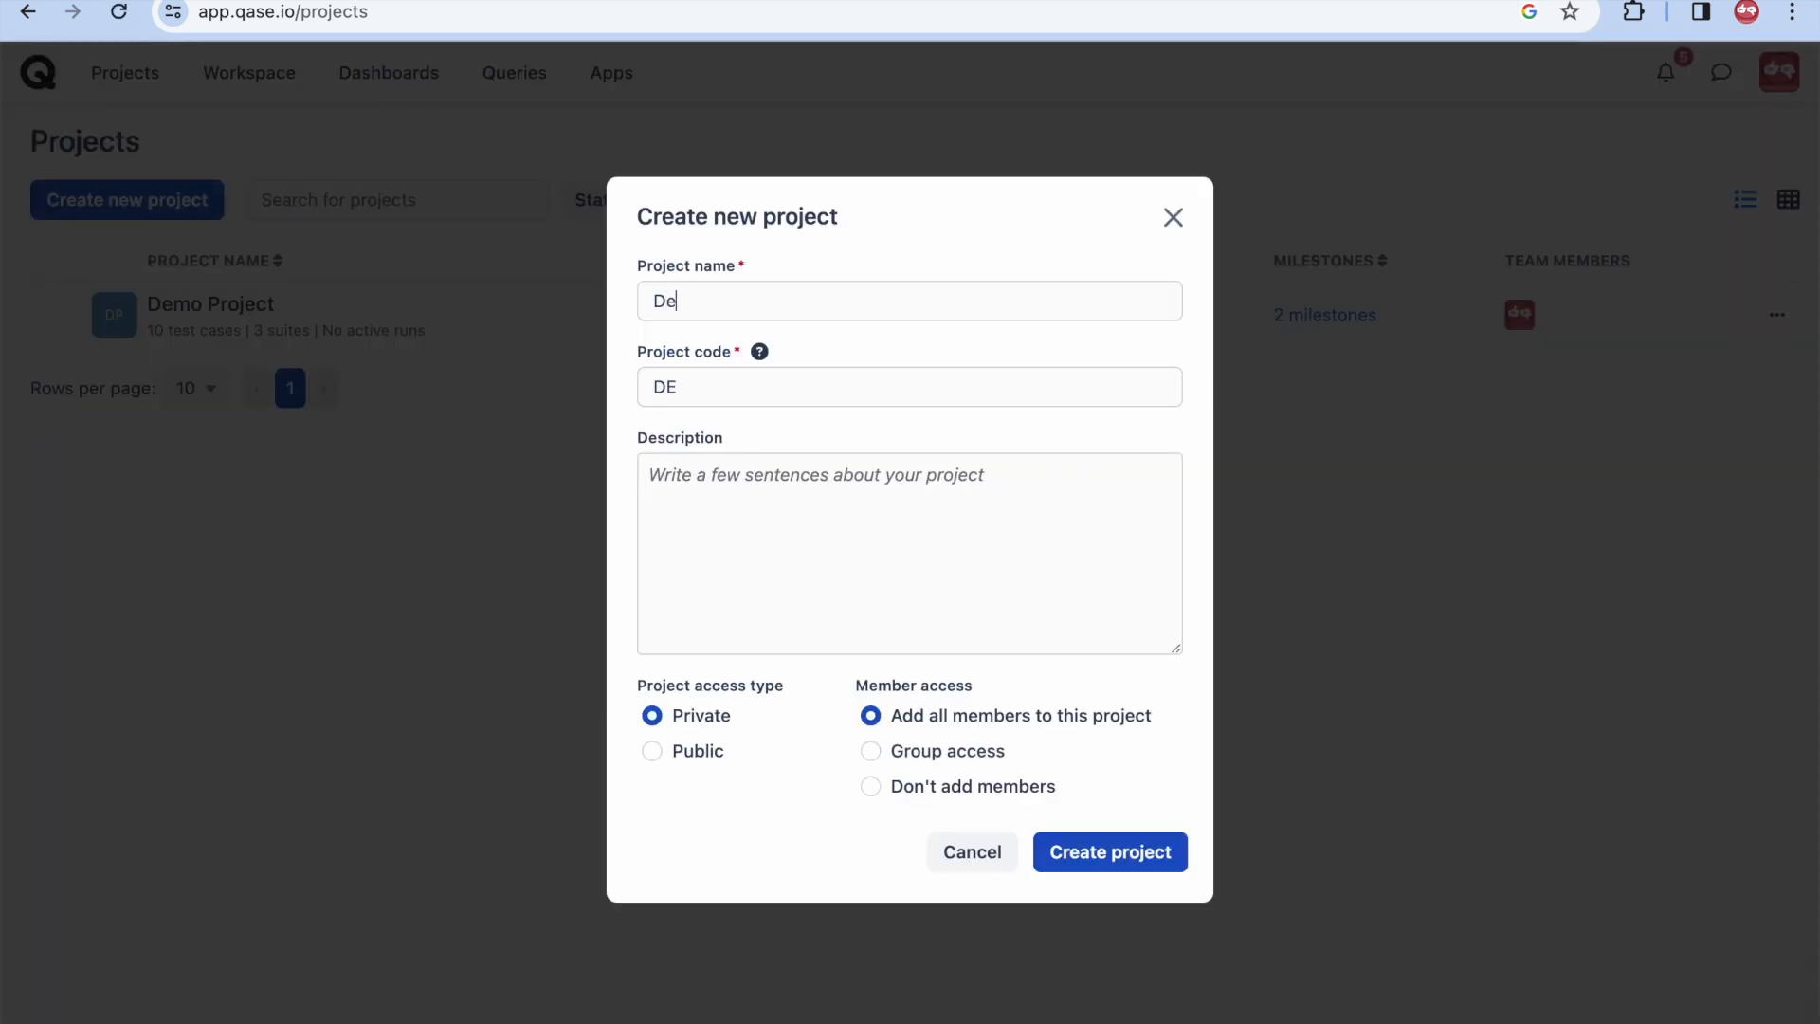
text(mo Sanbercode)
click(677, 577)
text(test me)
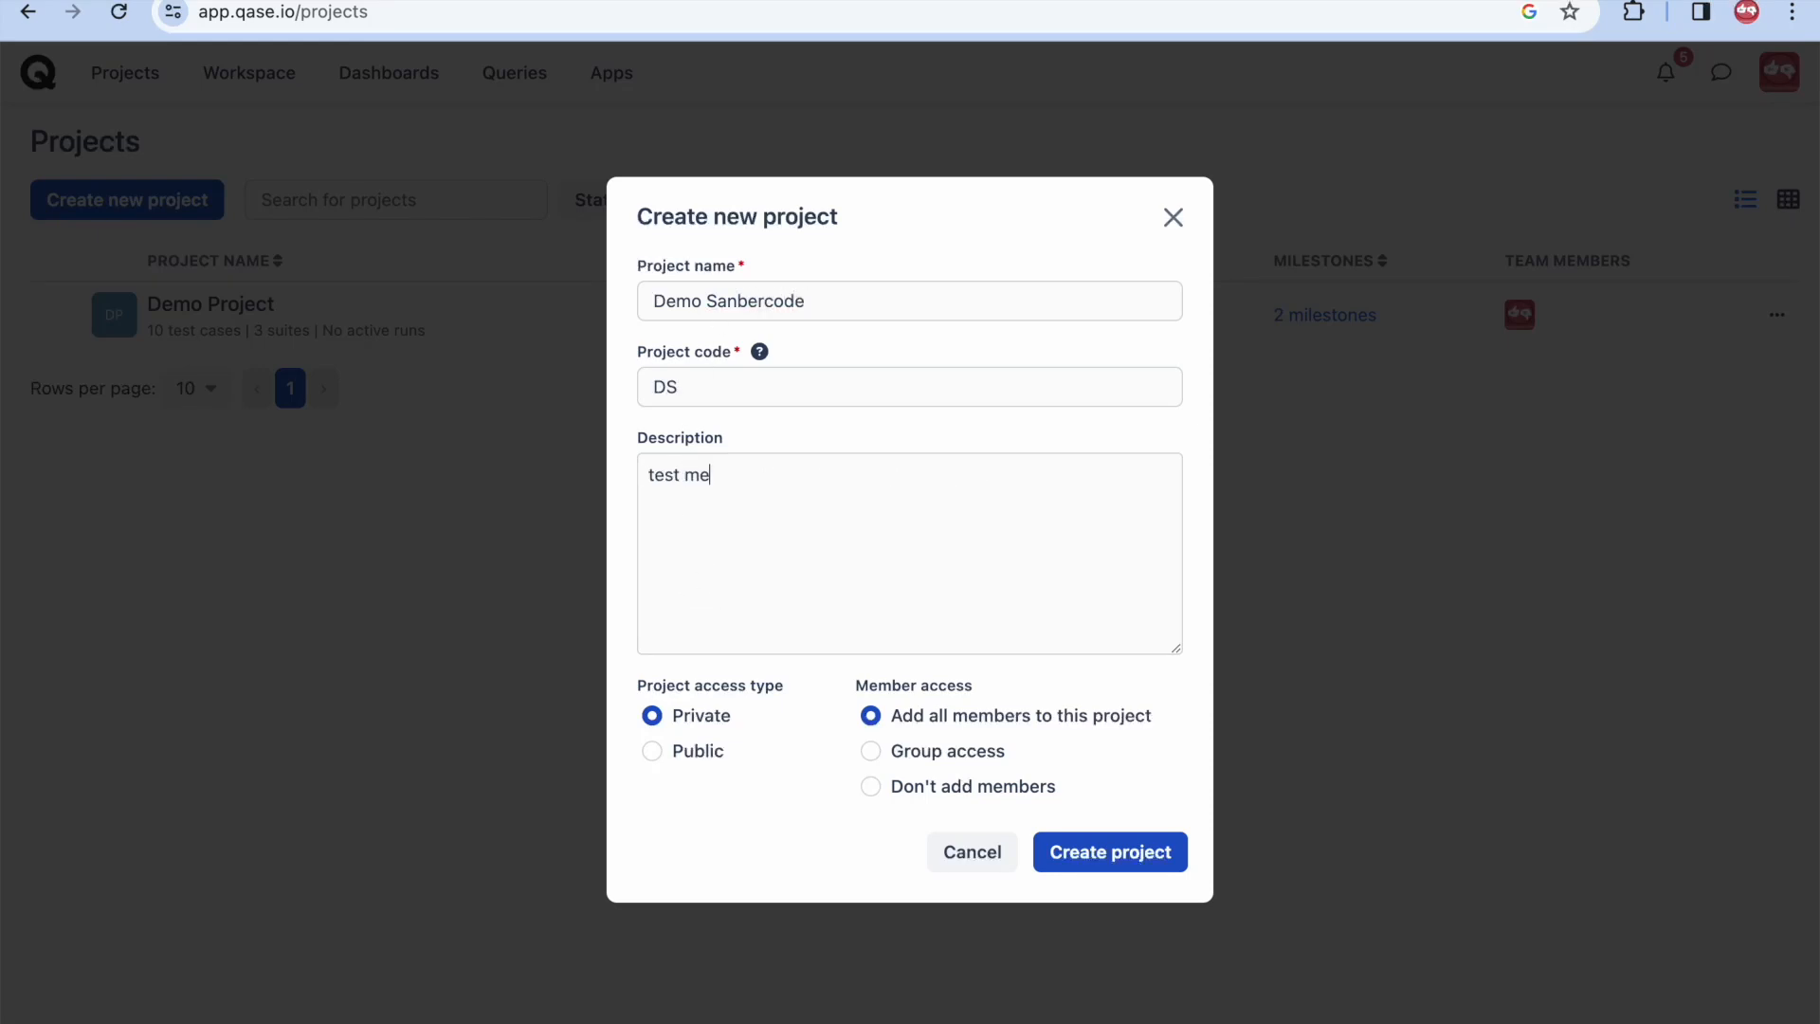
text(mbuat project)
click(649, 750)
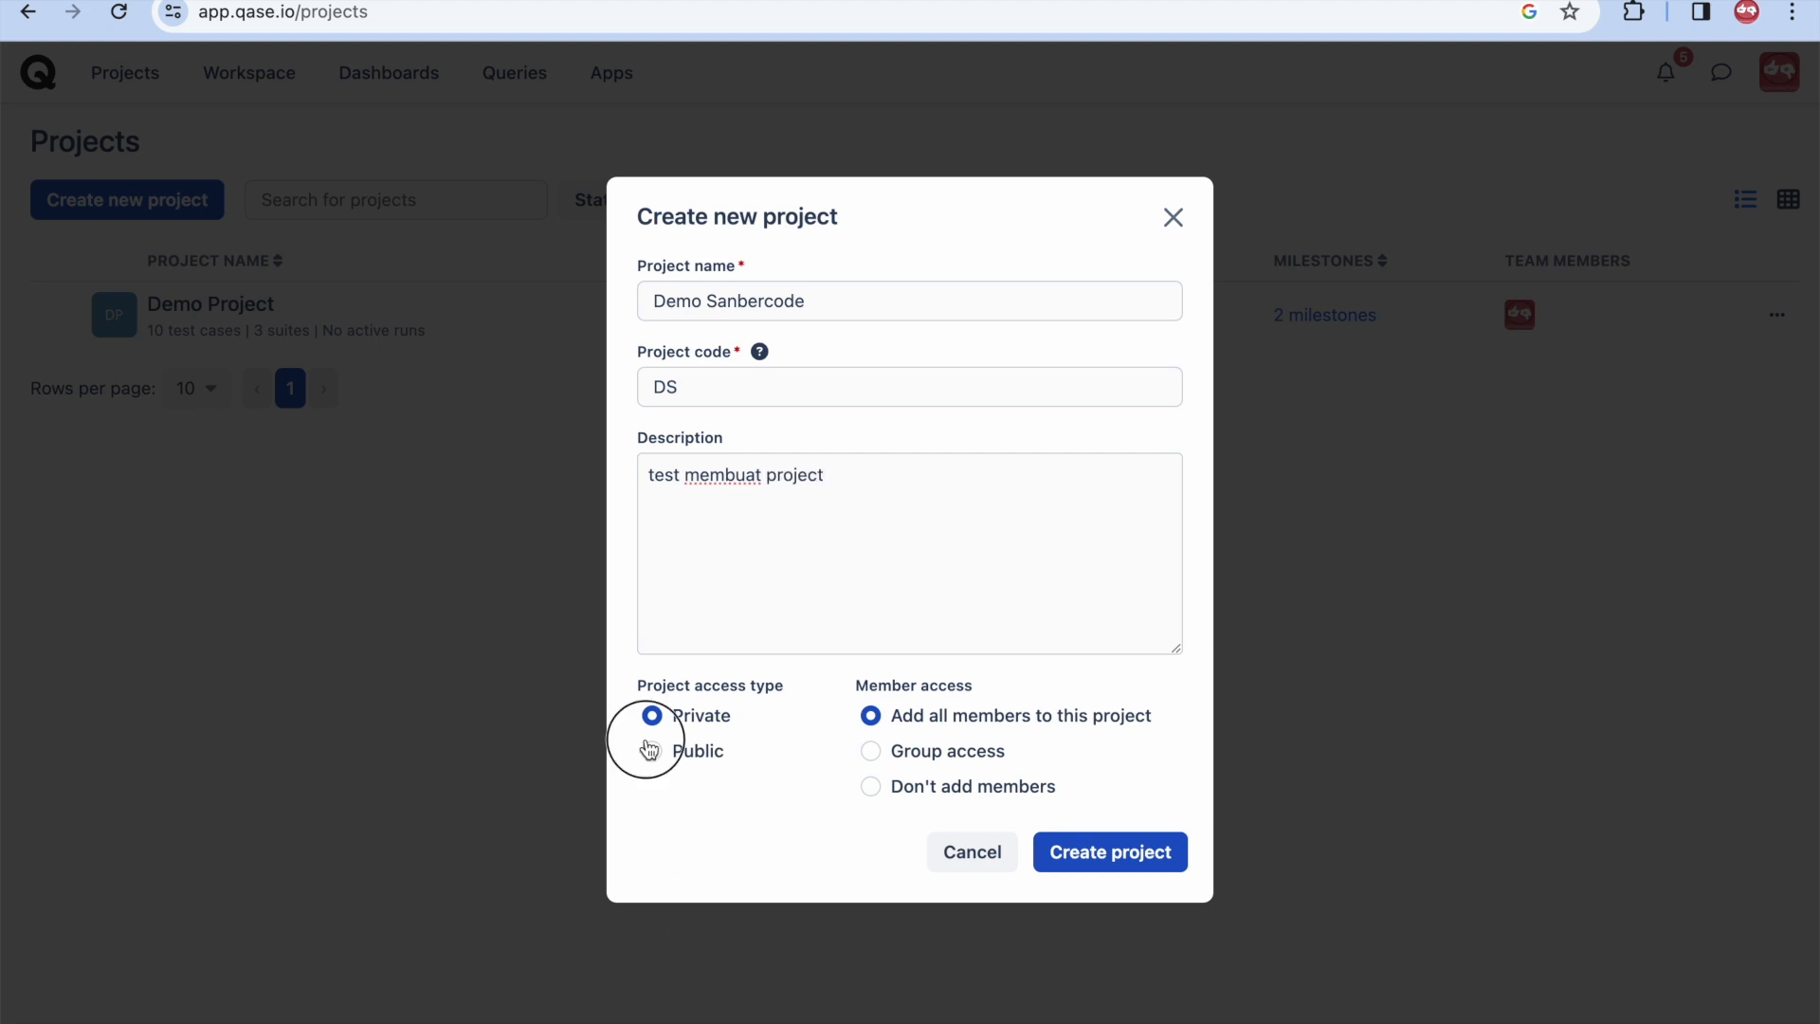
click(1134, 823)
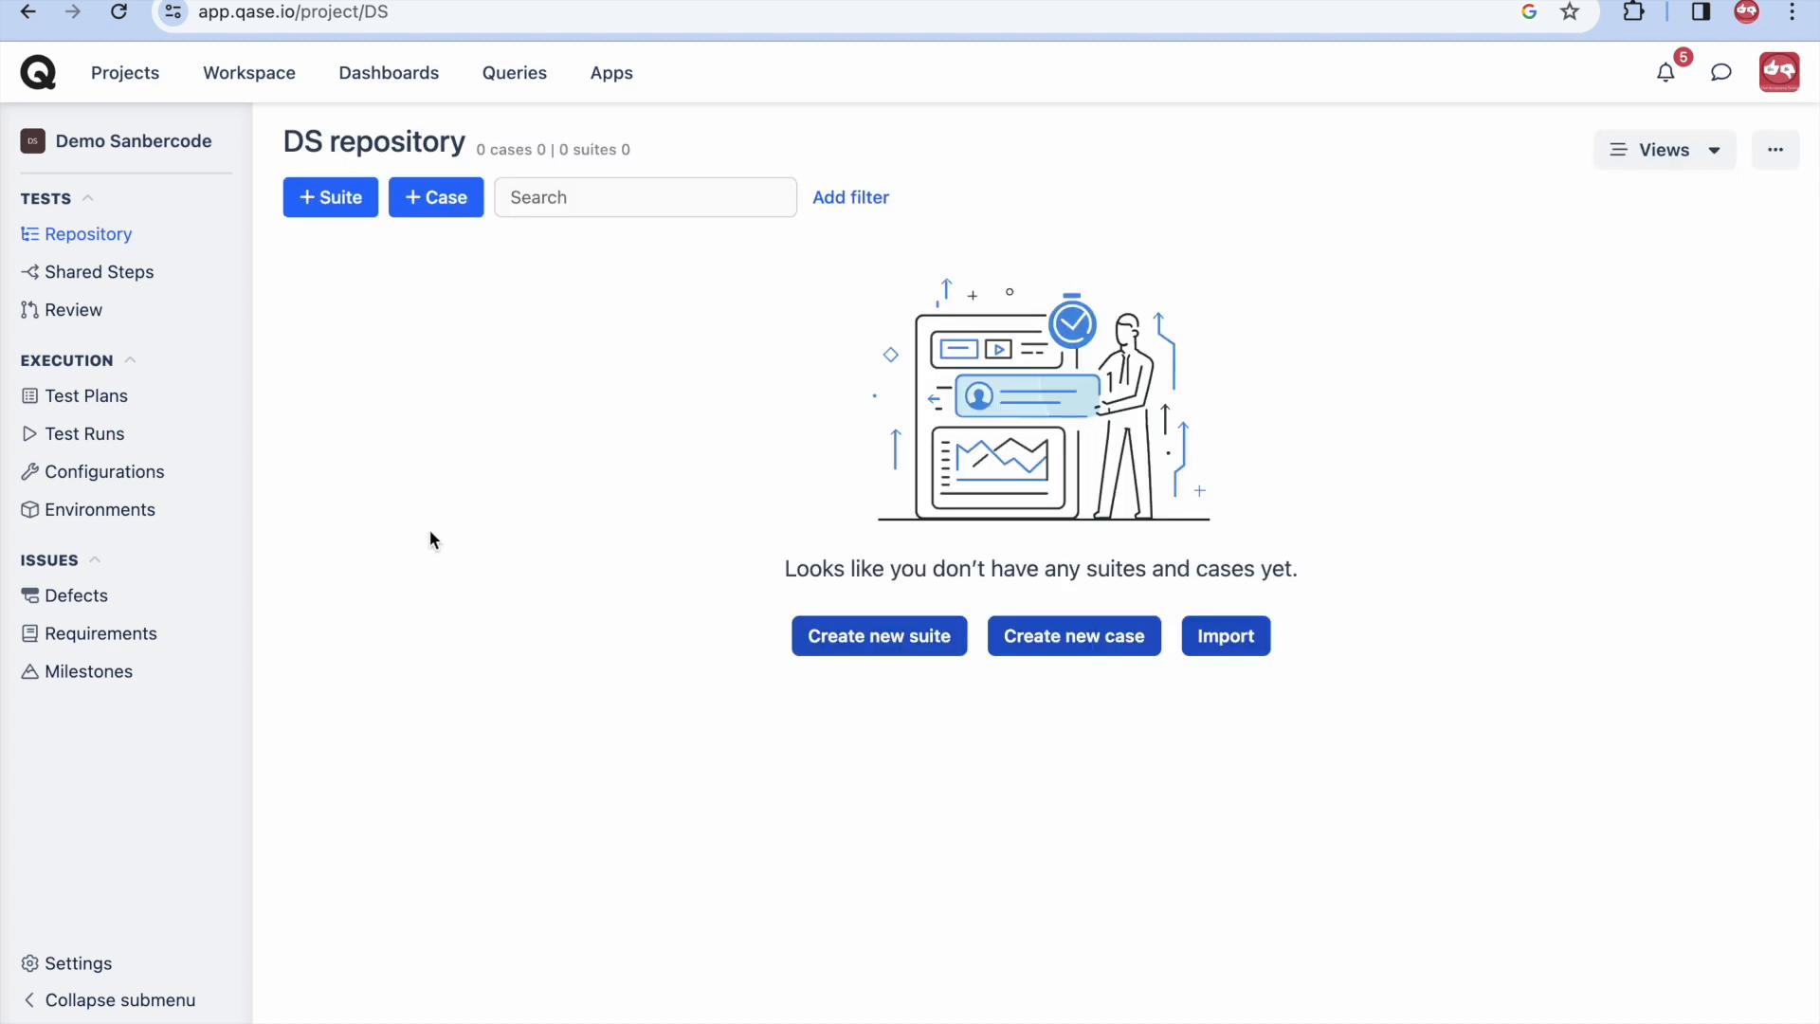
- Create the Auth suite with description 'test suites dapat digunakan untuk mengelompokkan test cases'
click(331, 199)
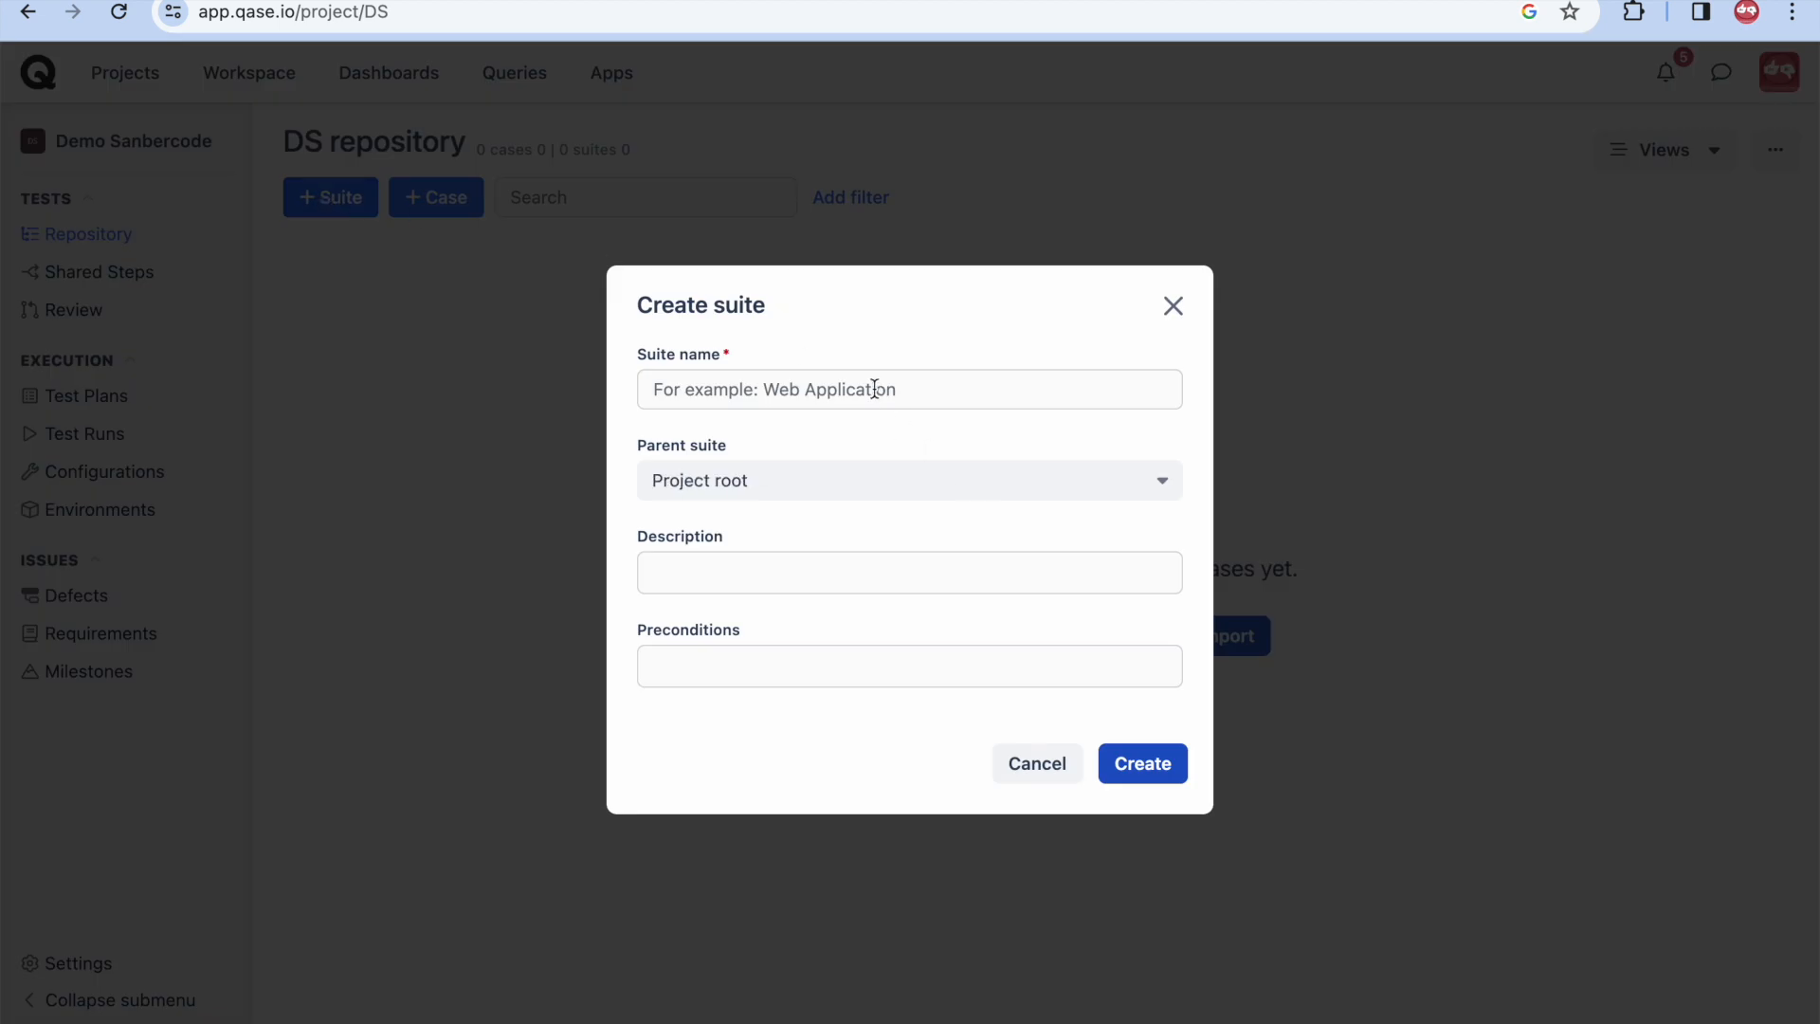
text(Auth)
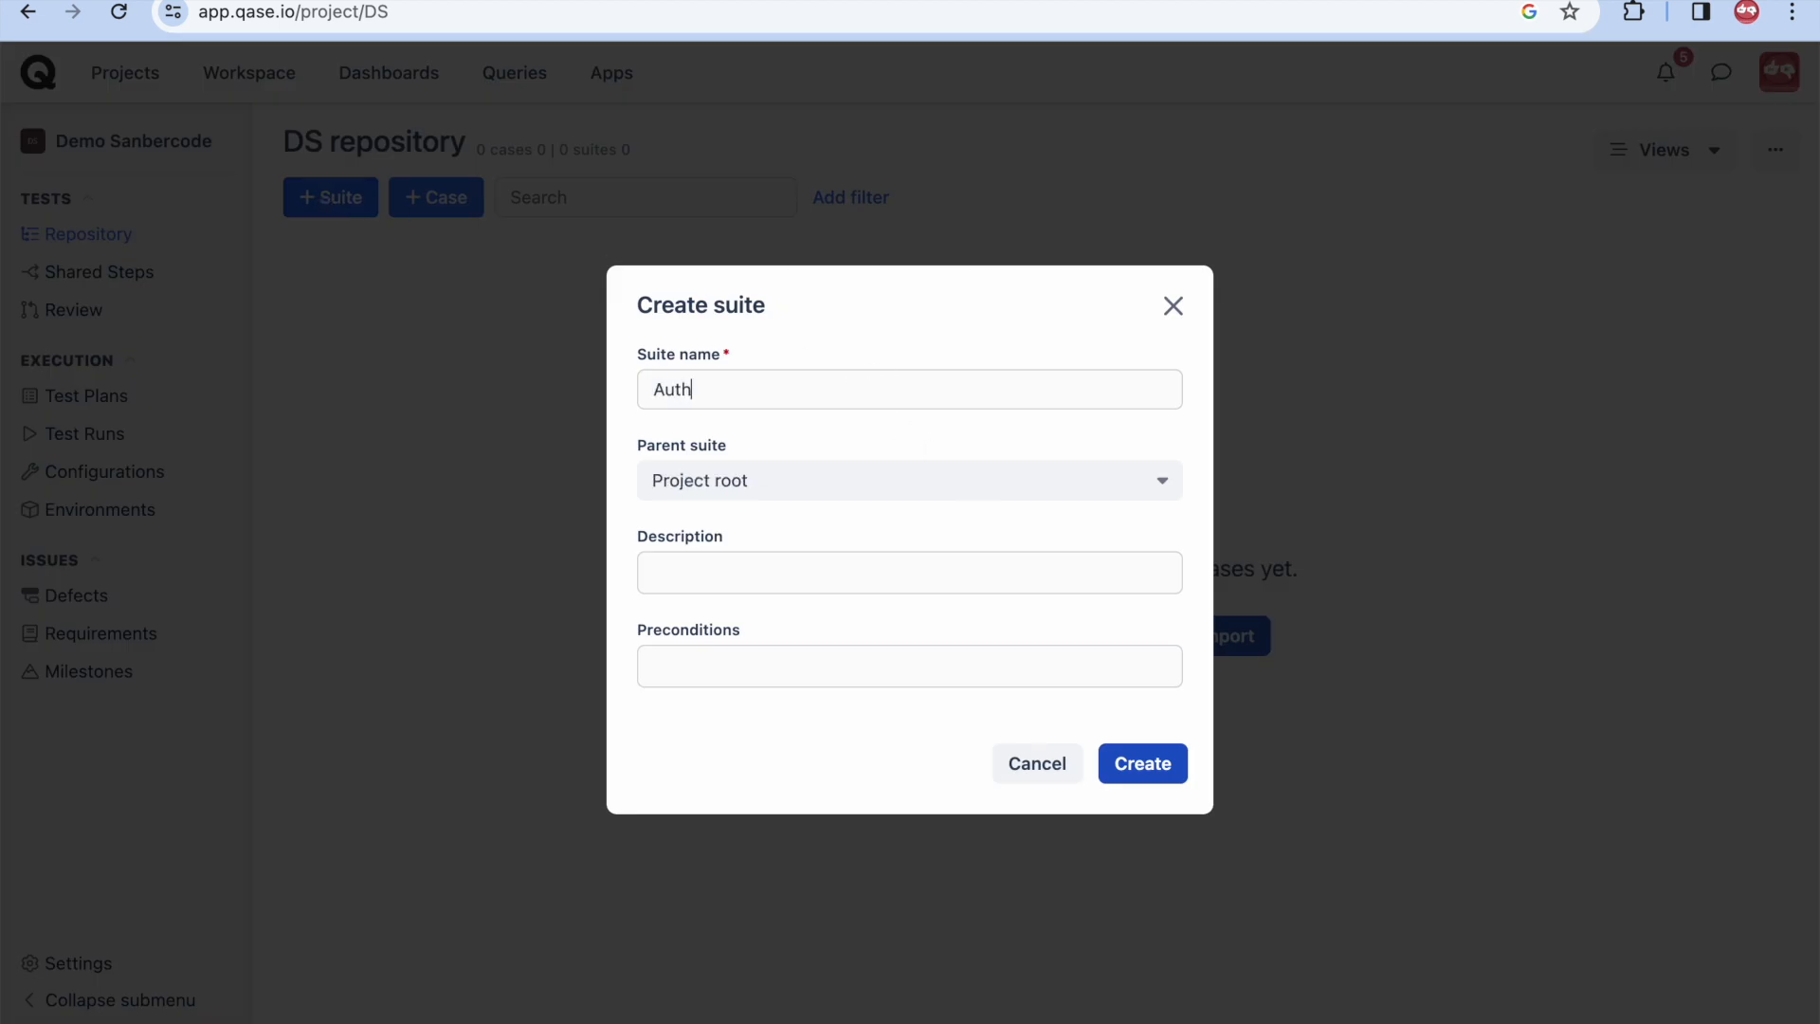
click(861, 581)
text(test)
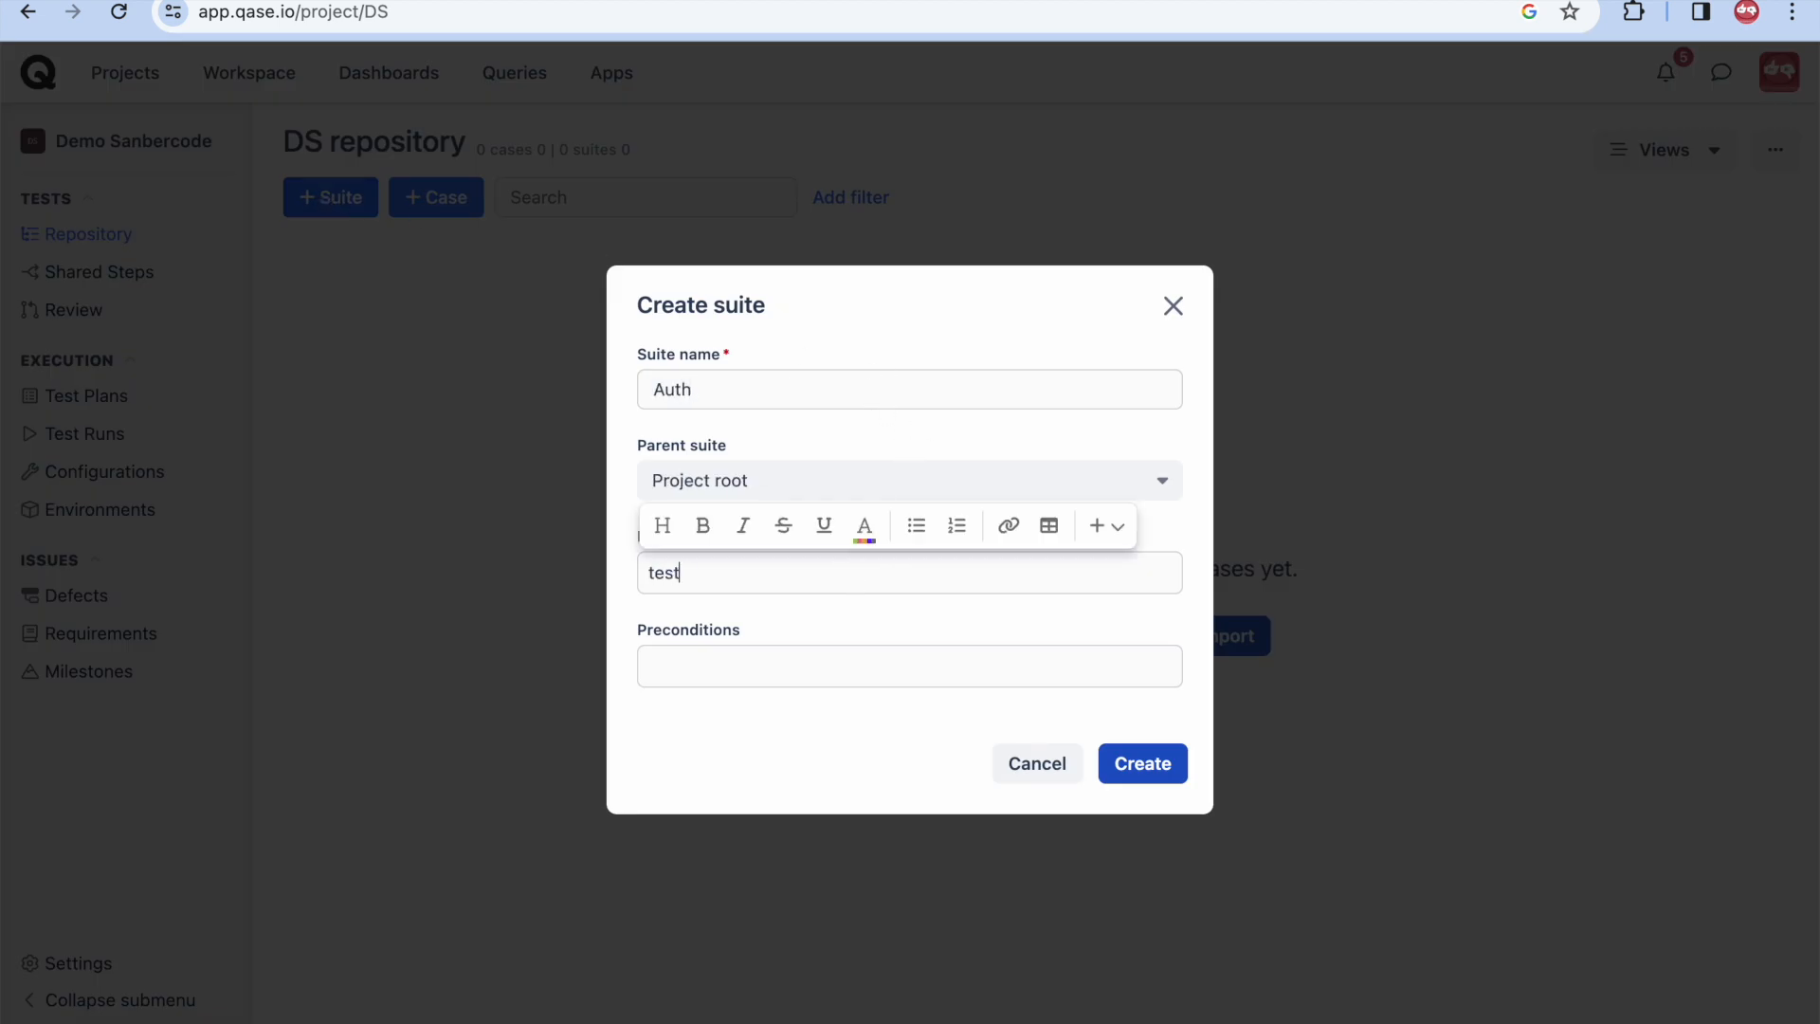
text( suites dapat digunakan untuk mengelompokkan test cases)
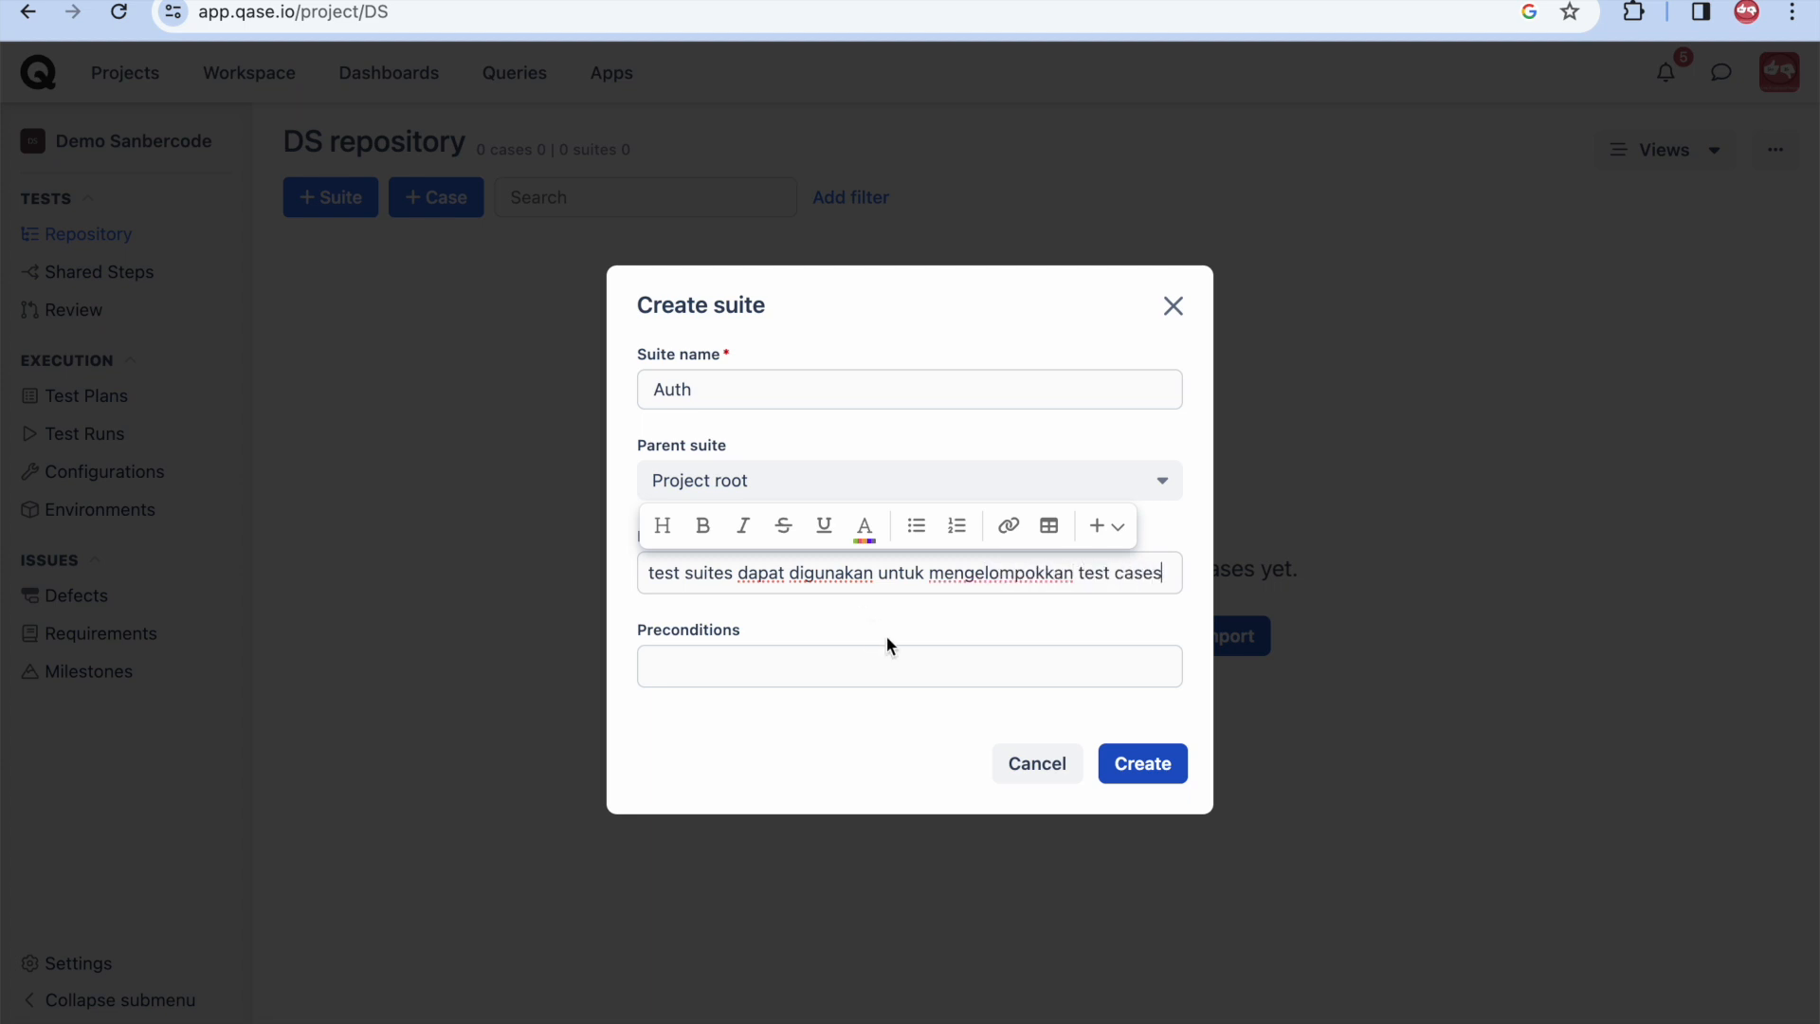
click(1155, 777)
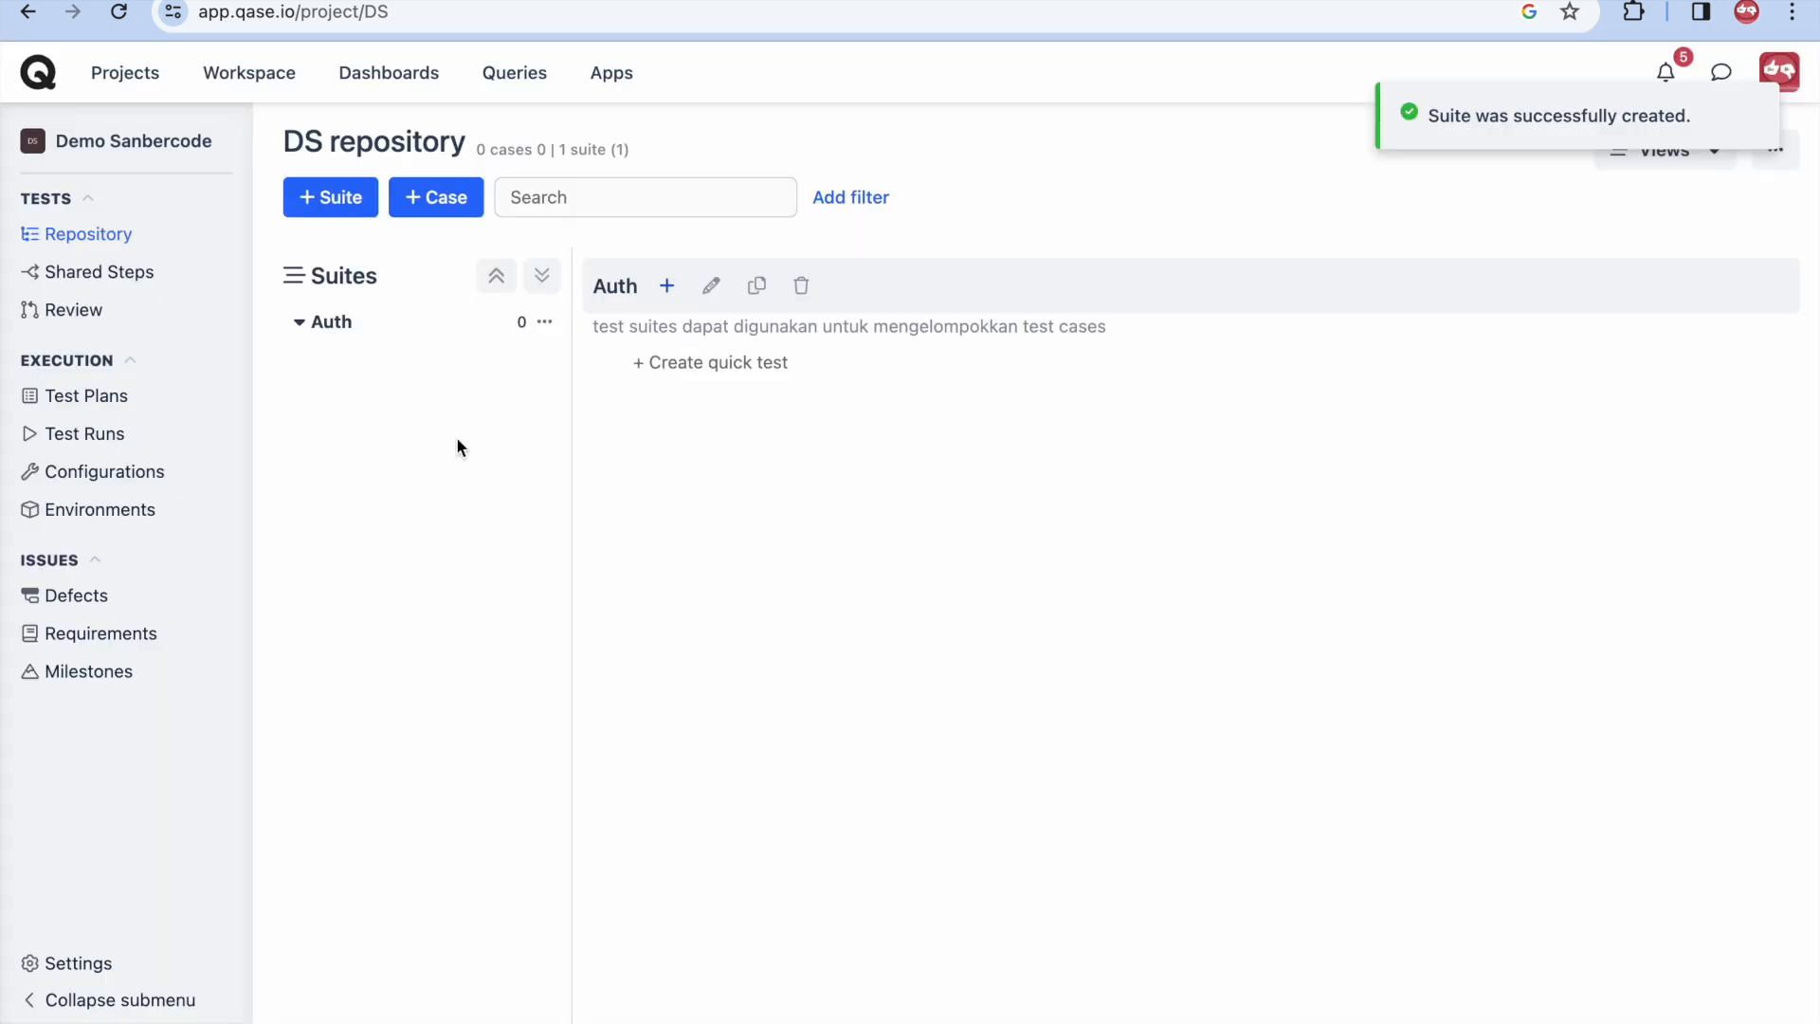
- Create a Products suite and open it in the Suites tree
click(341, 193)
text(Produ)
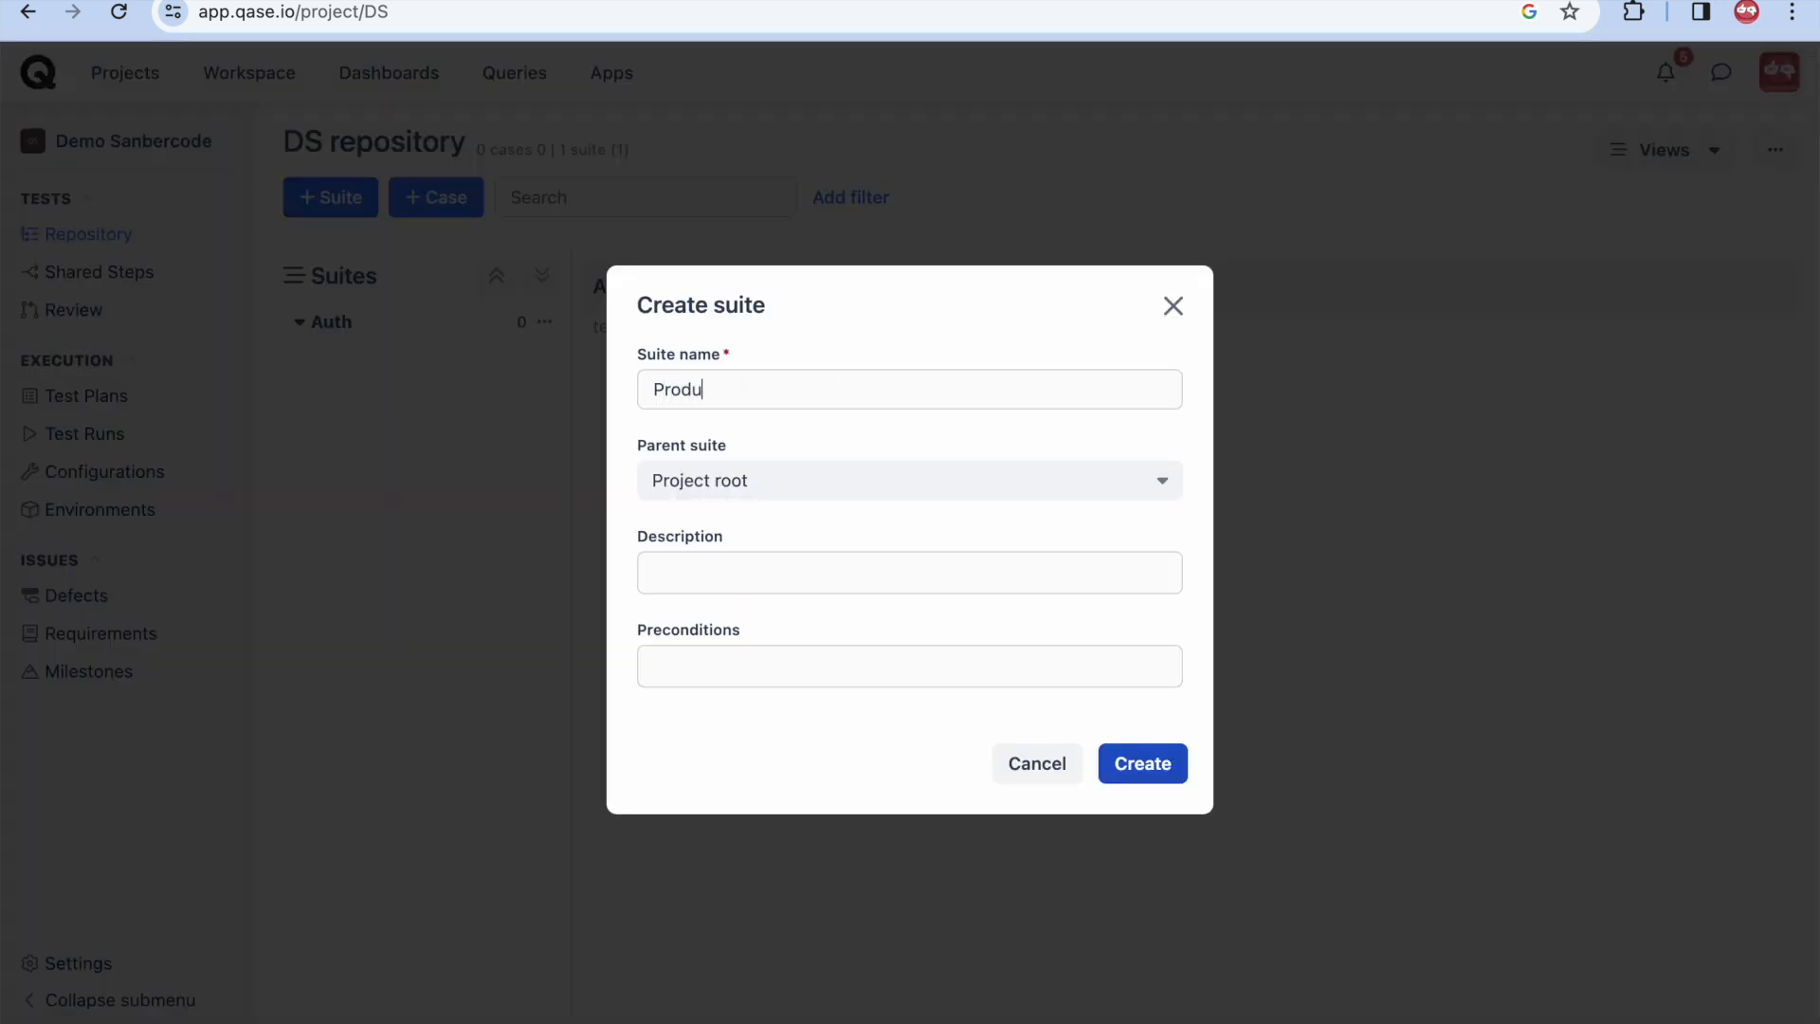
text(cts)
click(1142, 764)
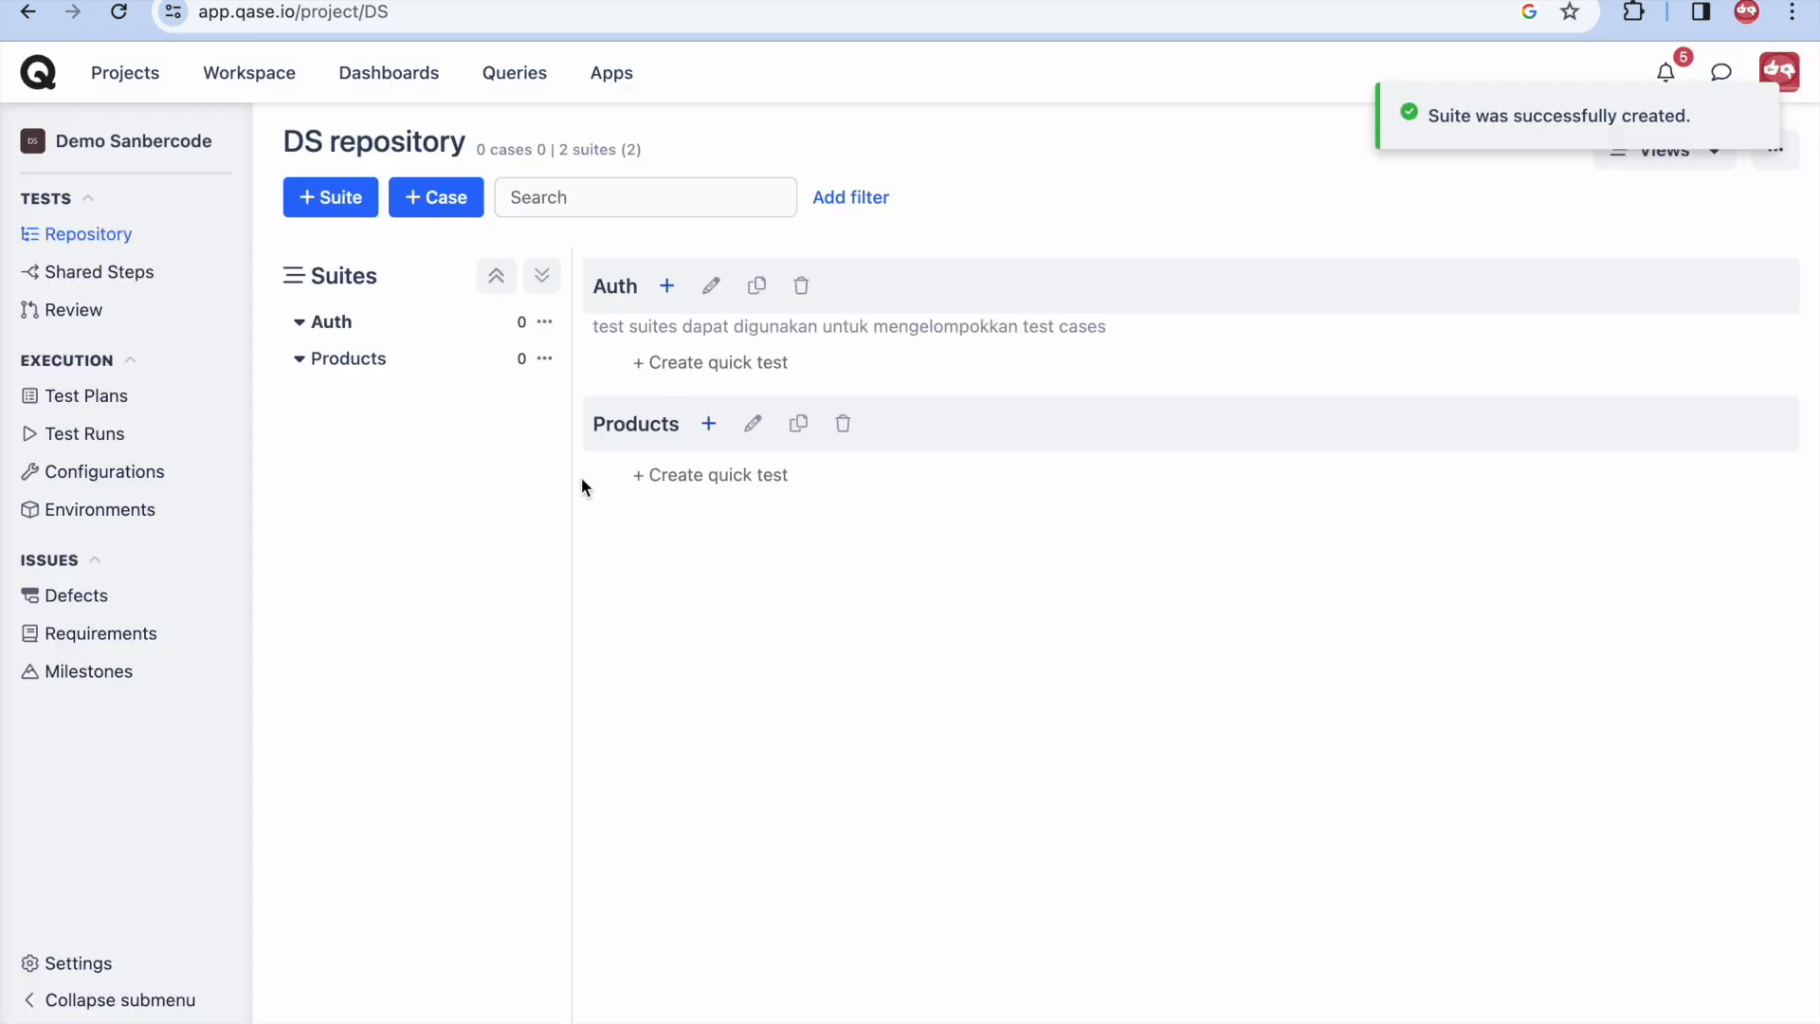
click(390, 364)
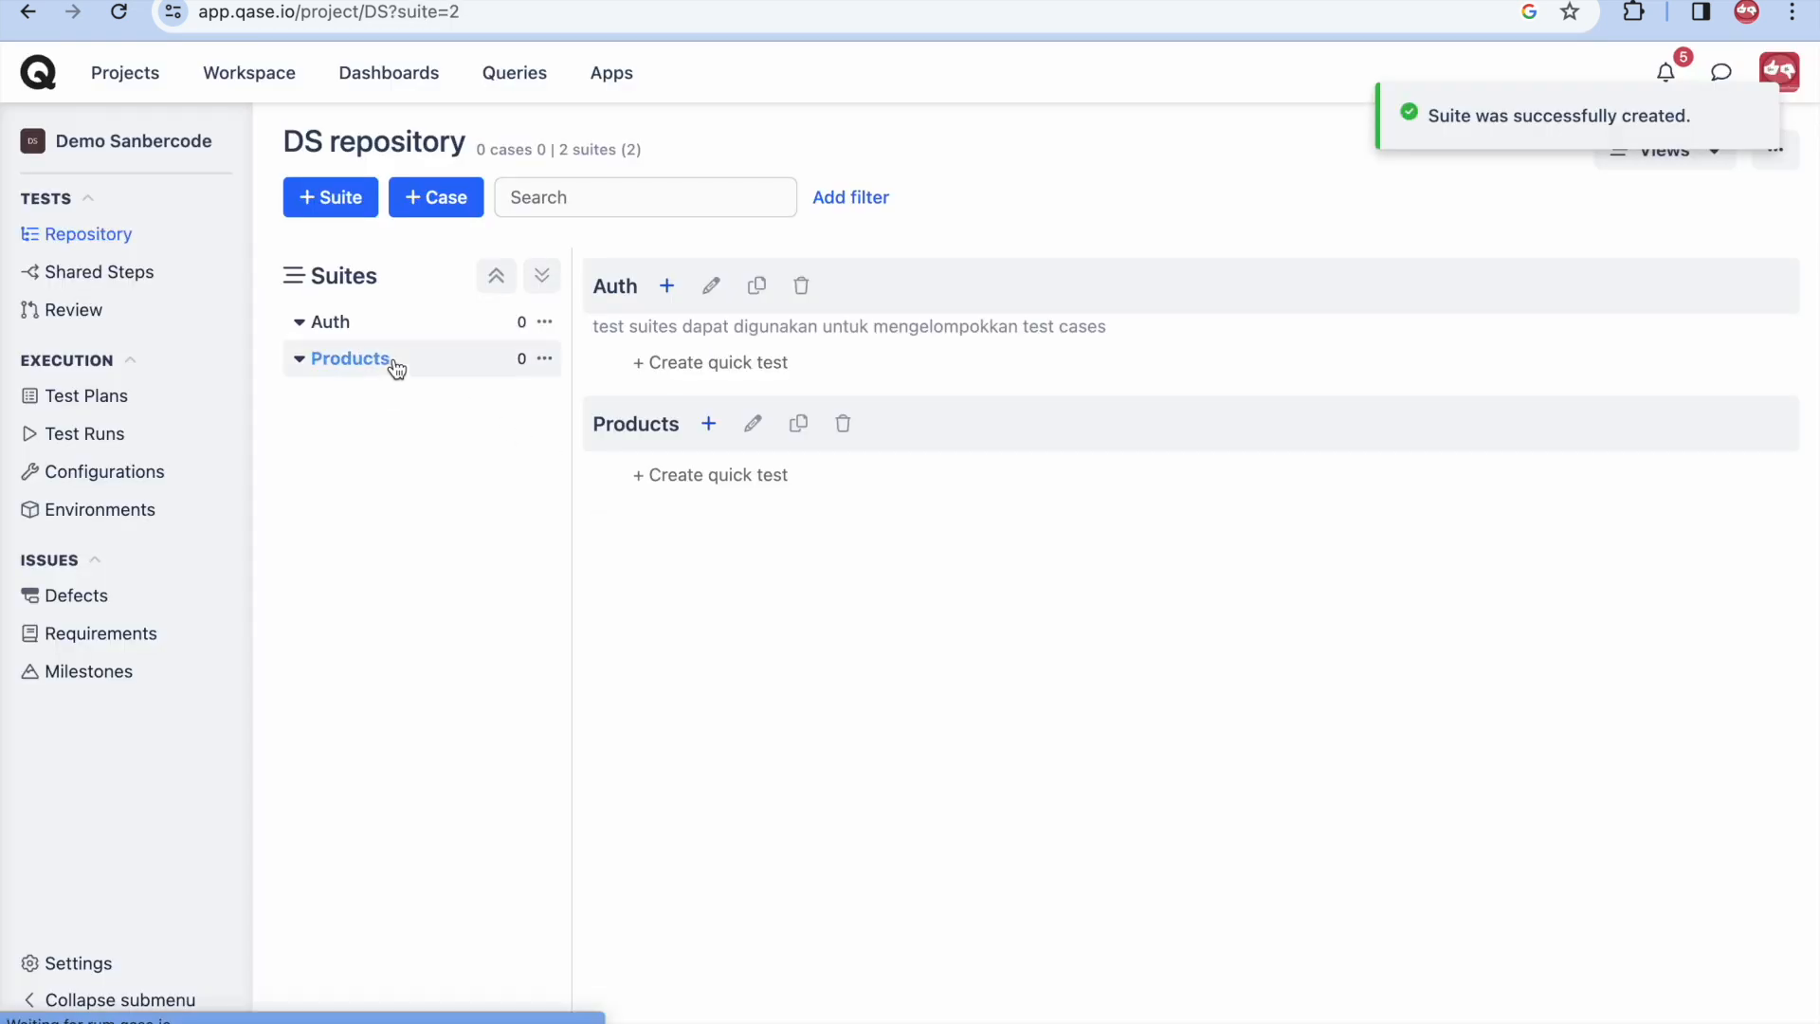
- Start a Products test case titled 'User berhasil menambahkan product', described 'cara membuat test case'
click(437, 208)
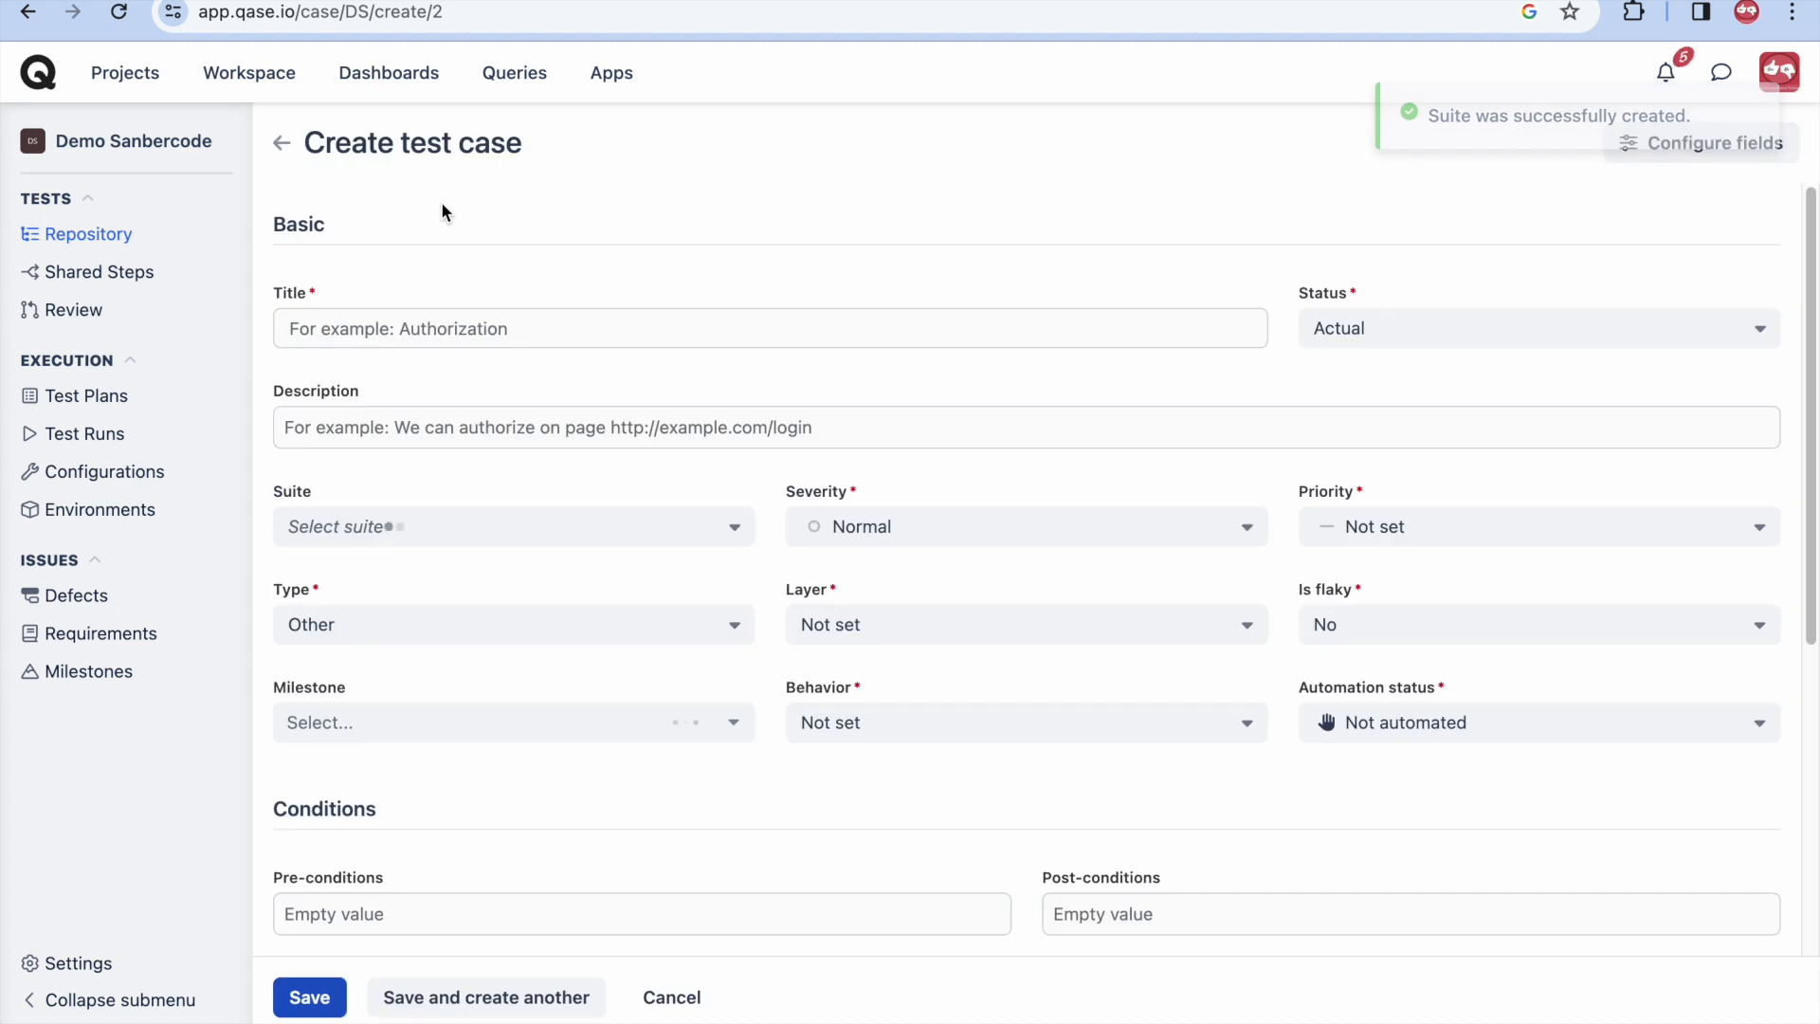
click(490, 424)
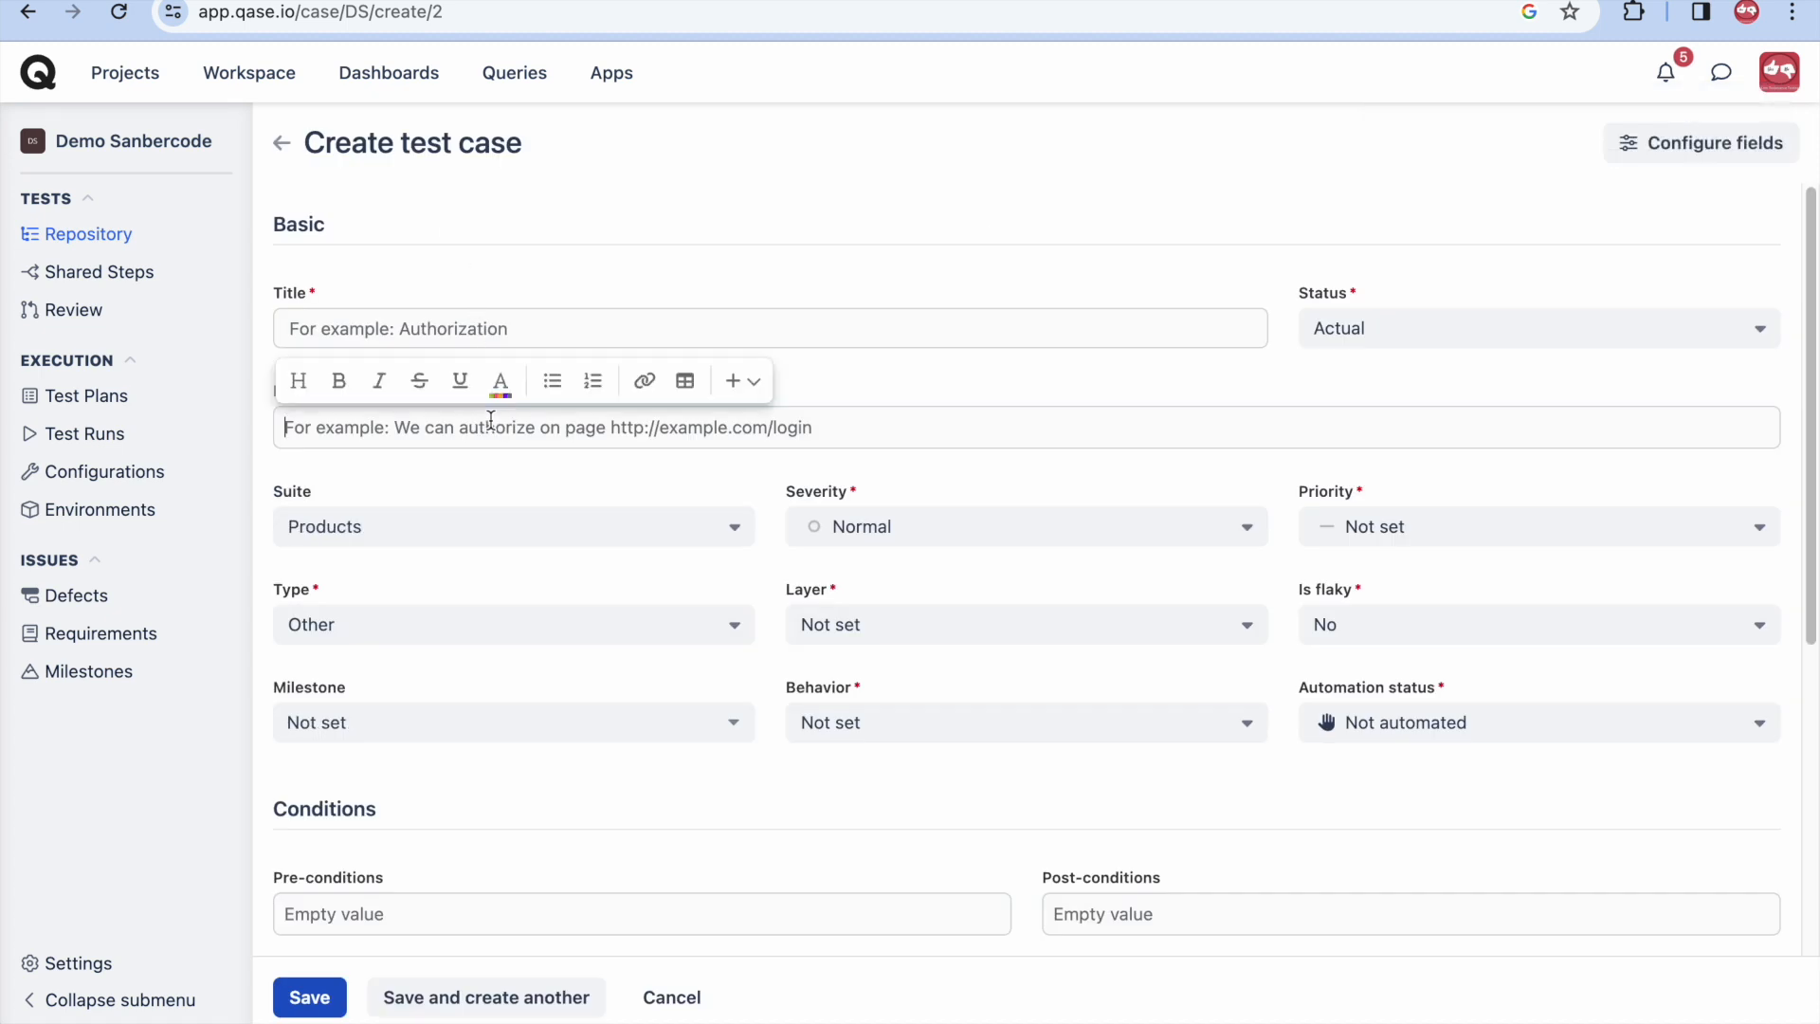
text(cara membuat test case)
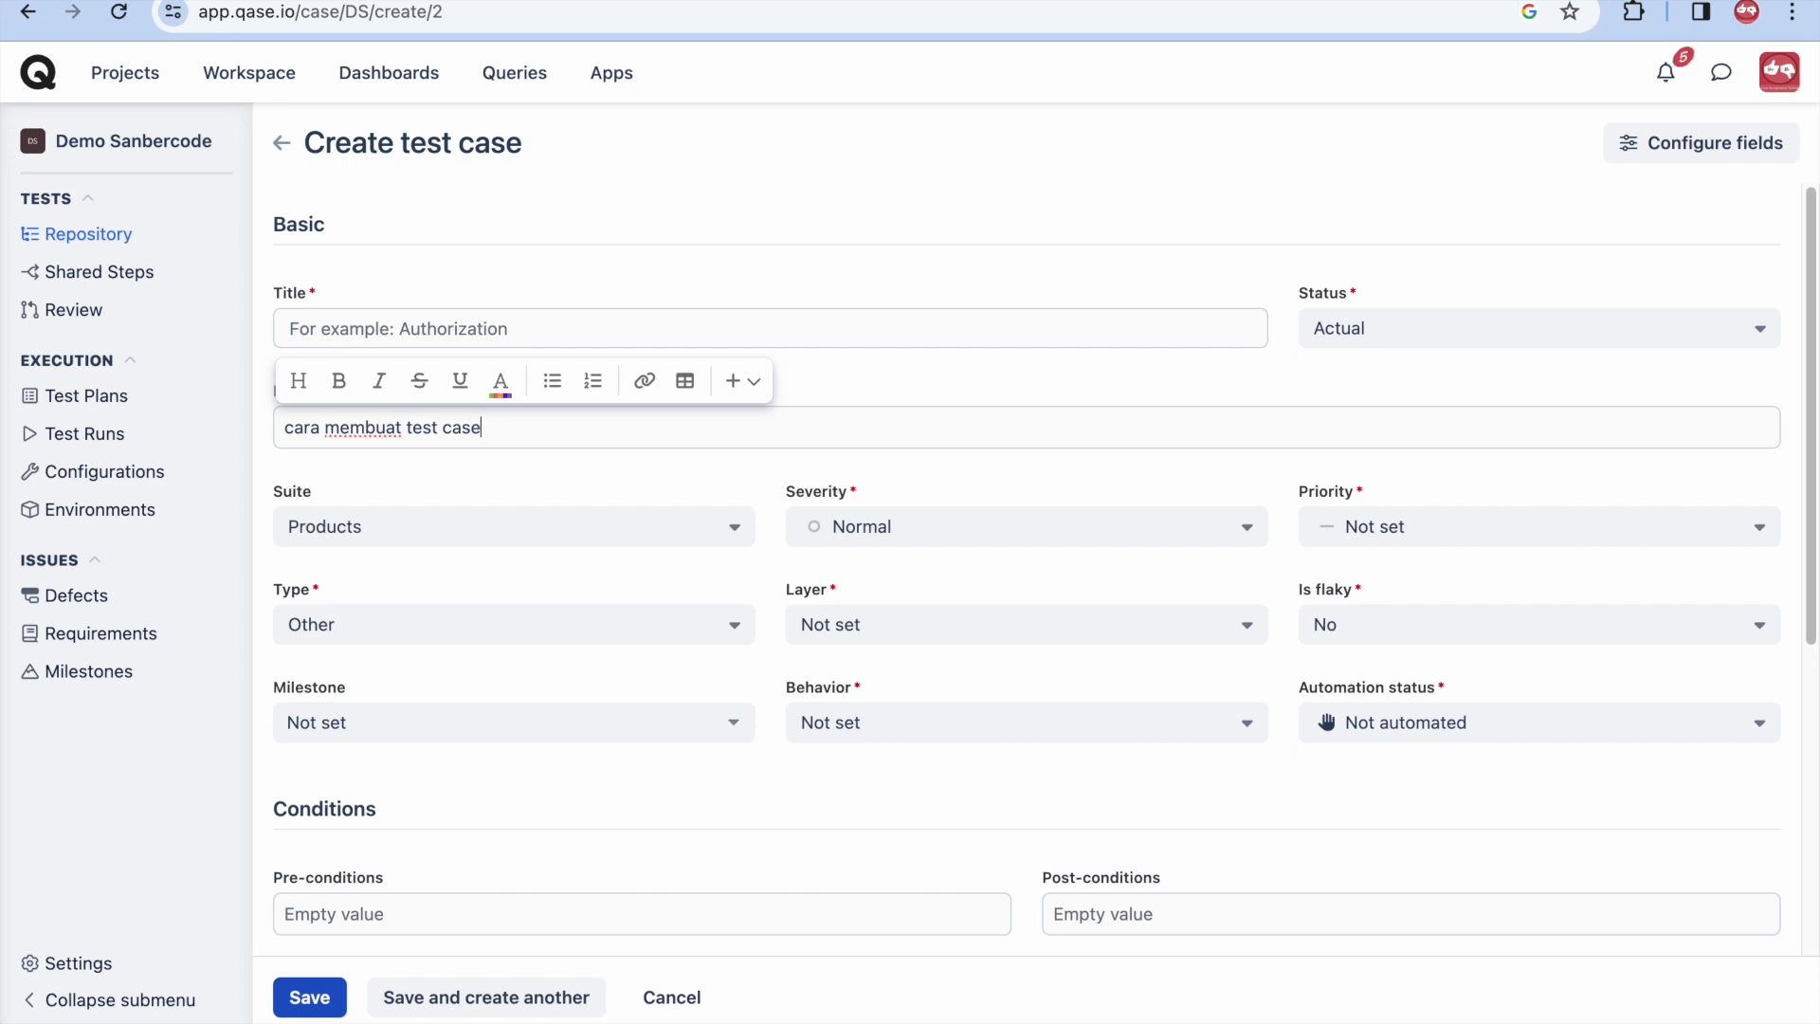
click(455, 334)
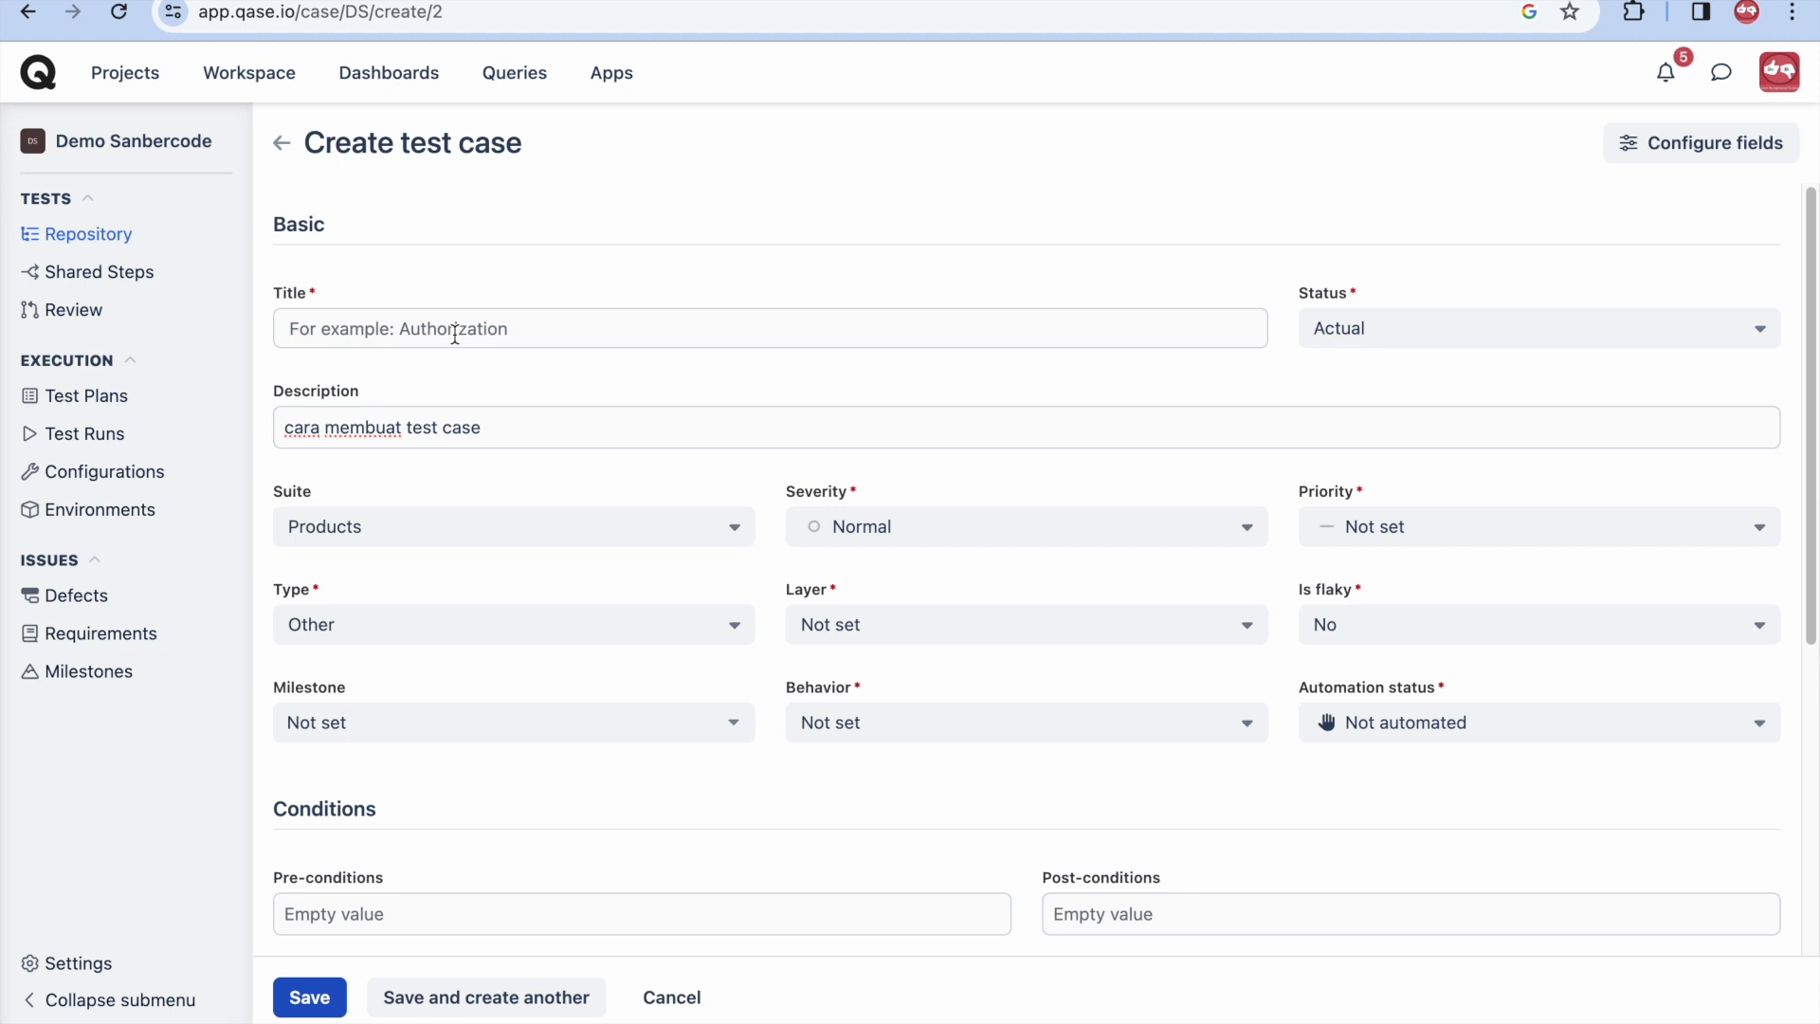
text(User berhasil menambahkan product)
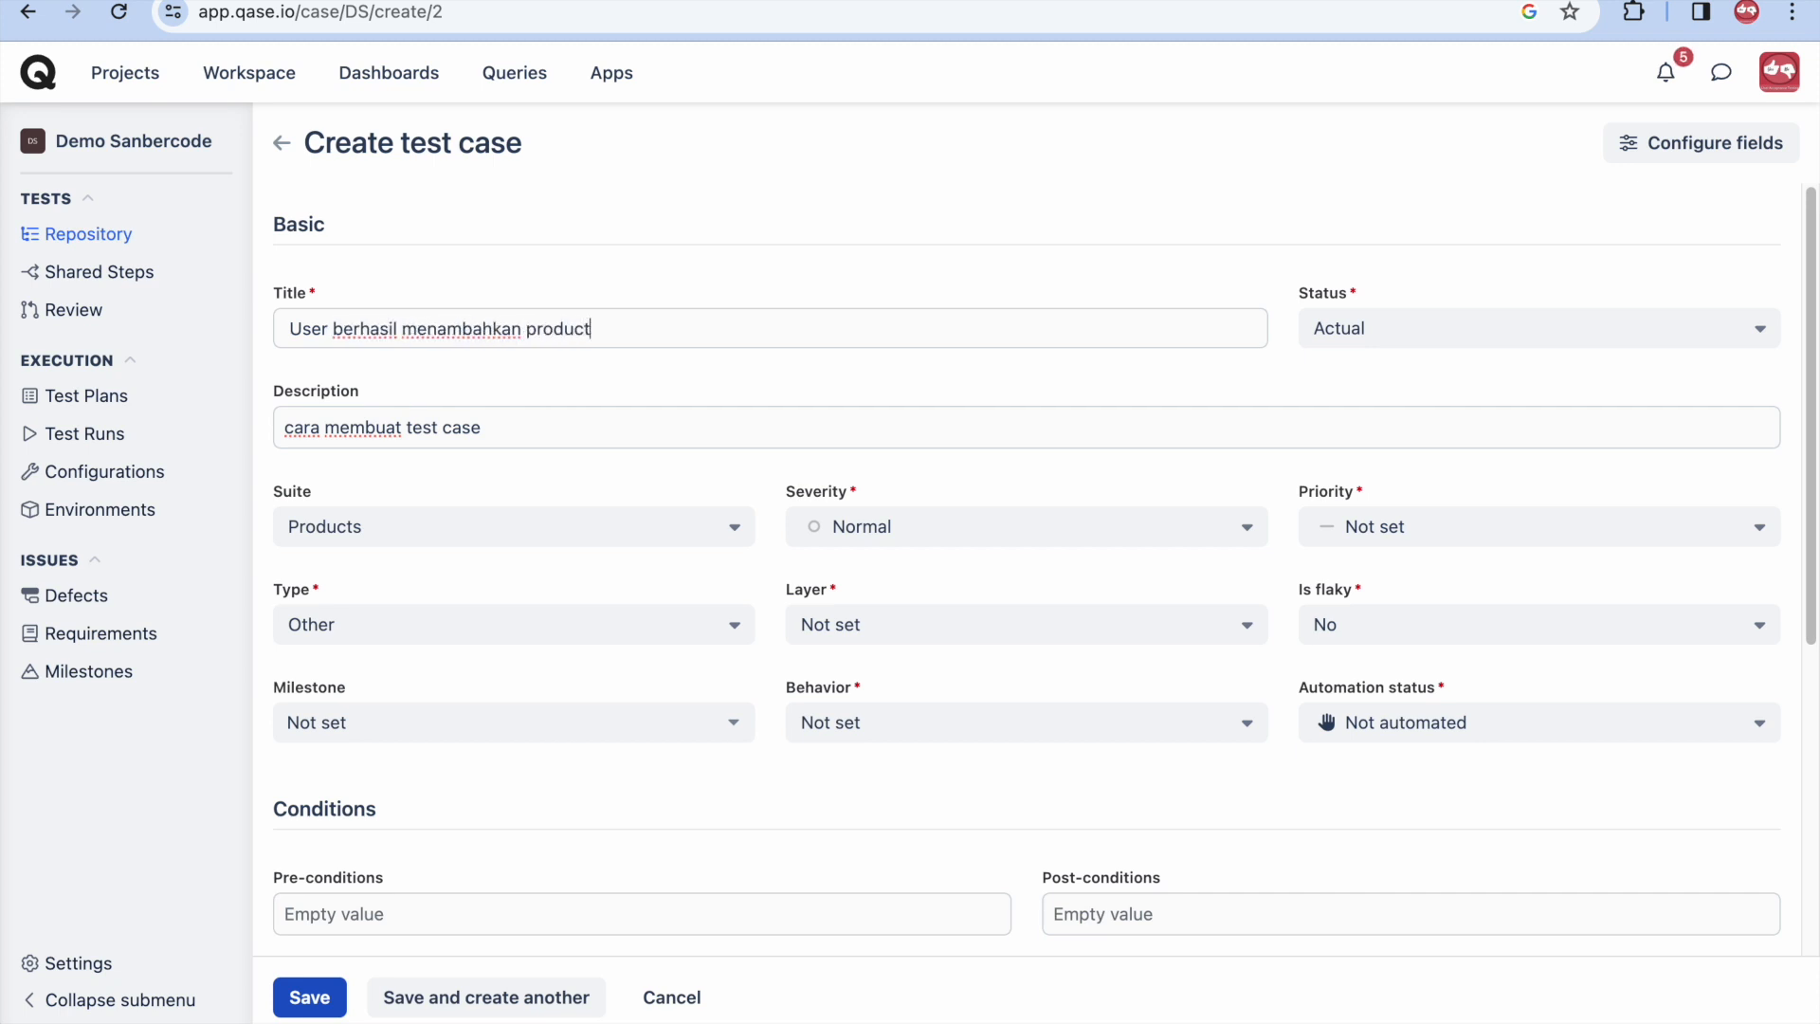
- Set status Actual, suite Products, severity Normal and priority High
click(1371, 328)
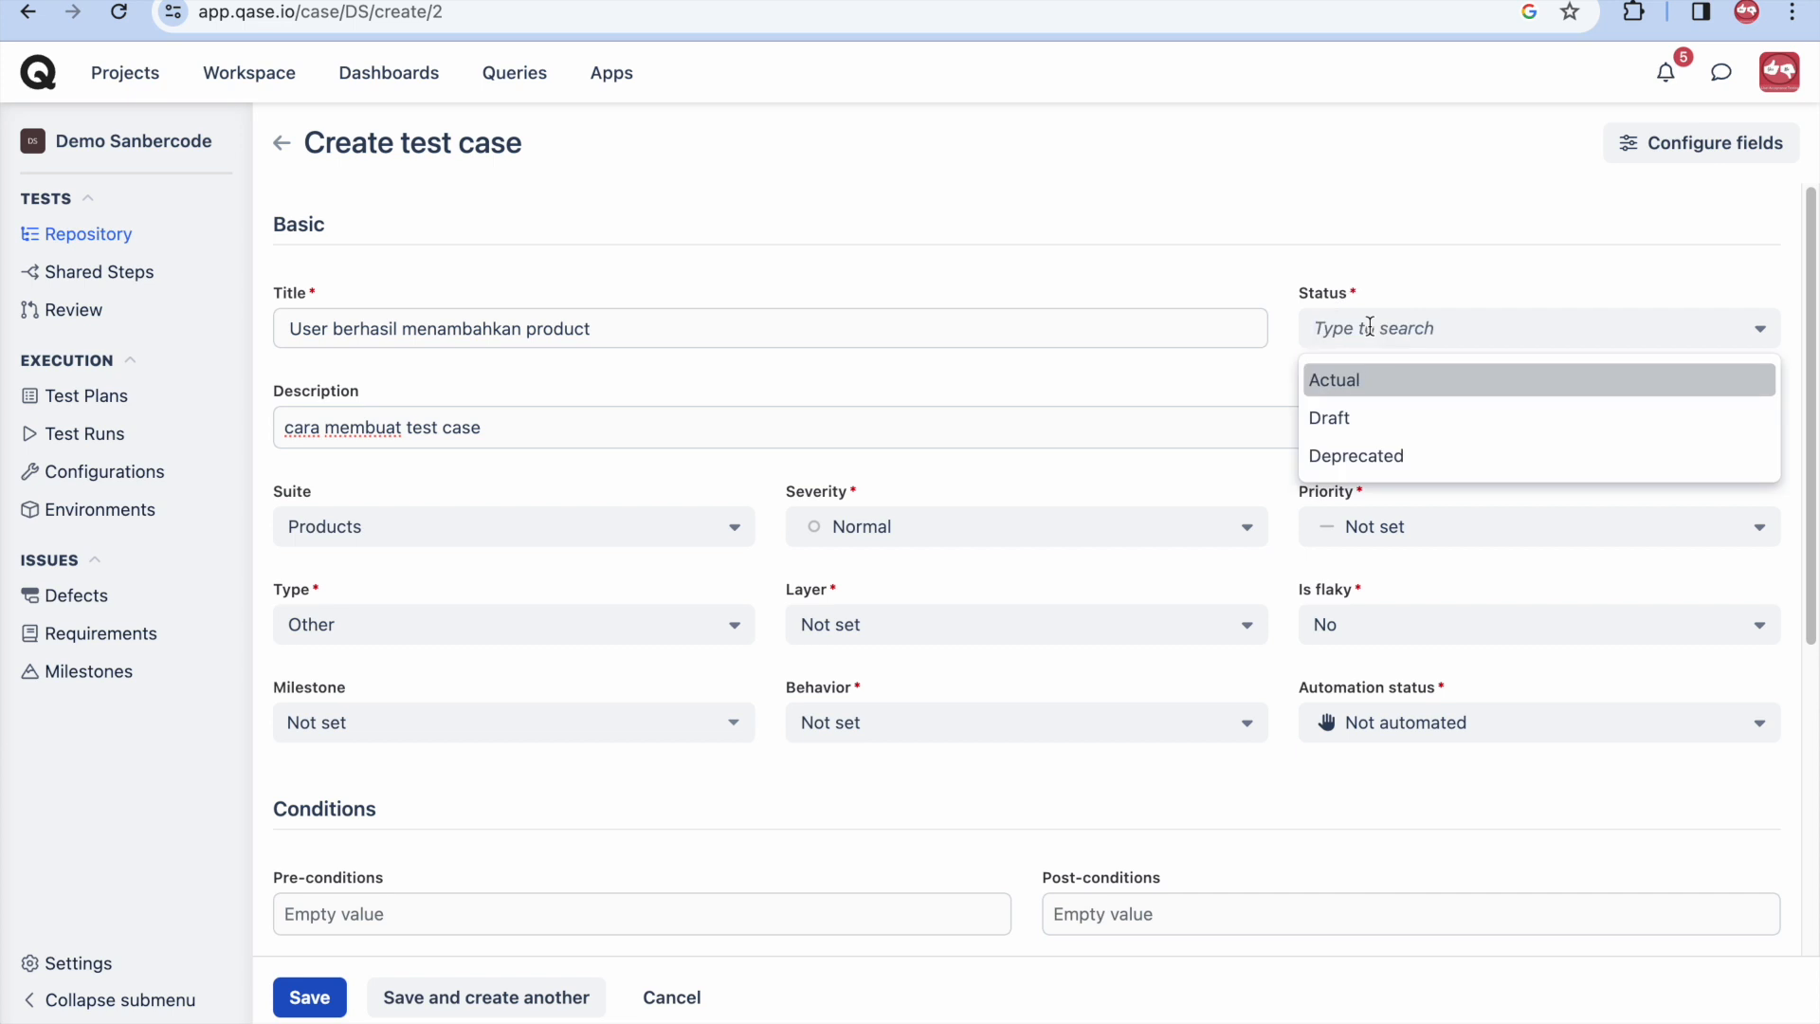
click(1366, 381)
click(366, 526)
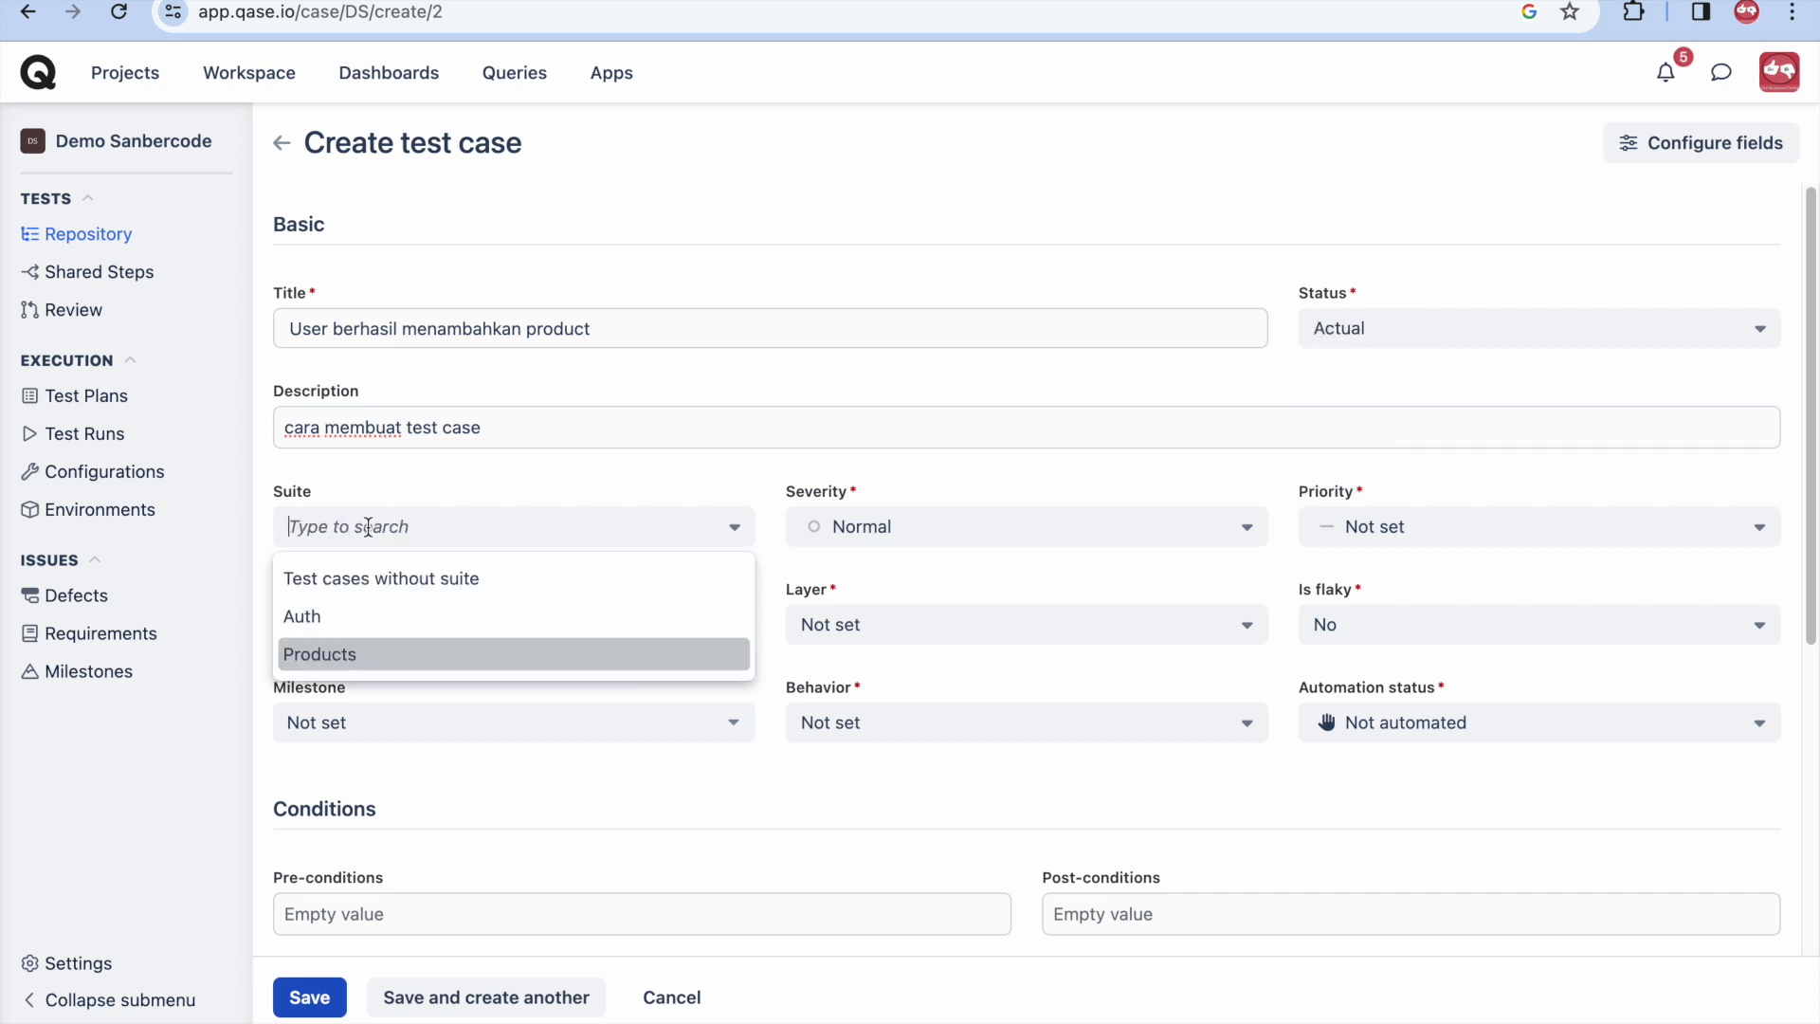
click(370, 666)
click(891, 531)
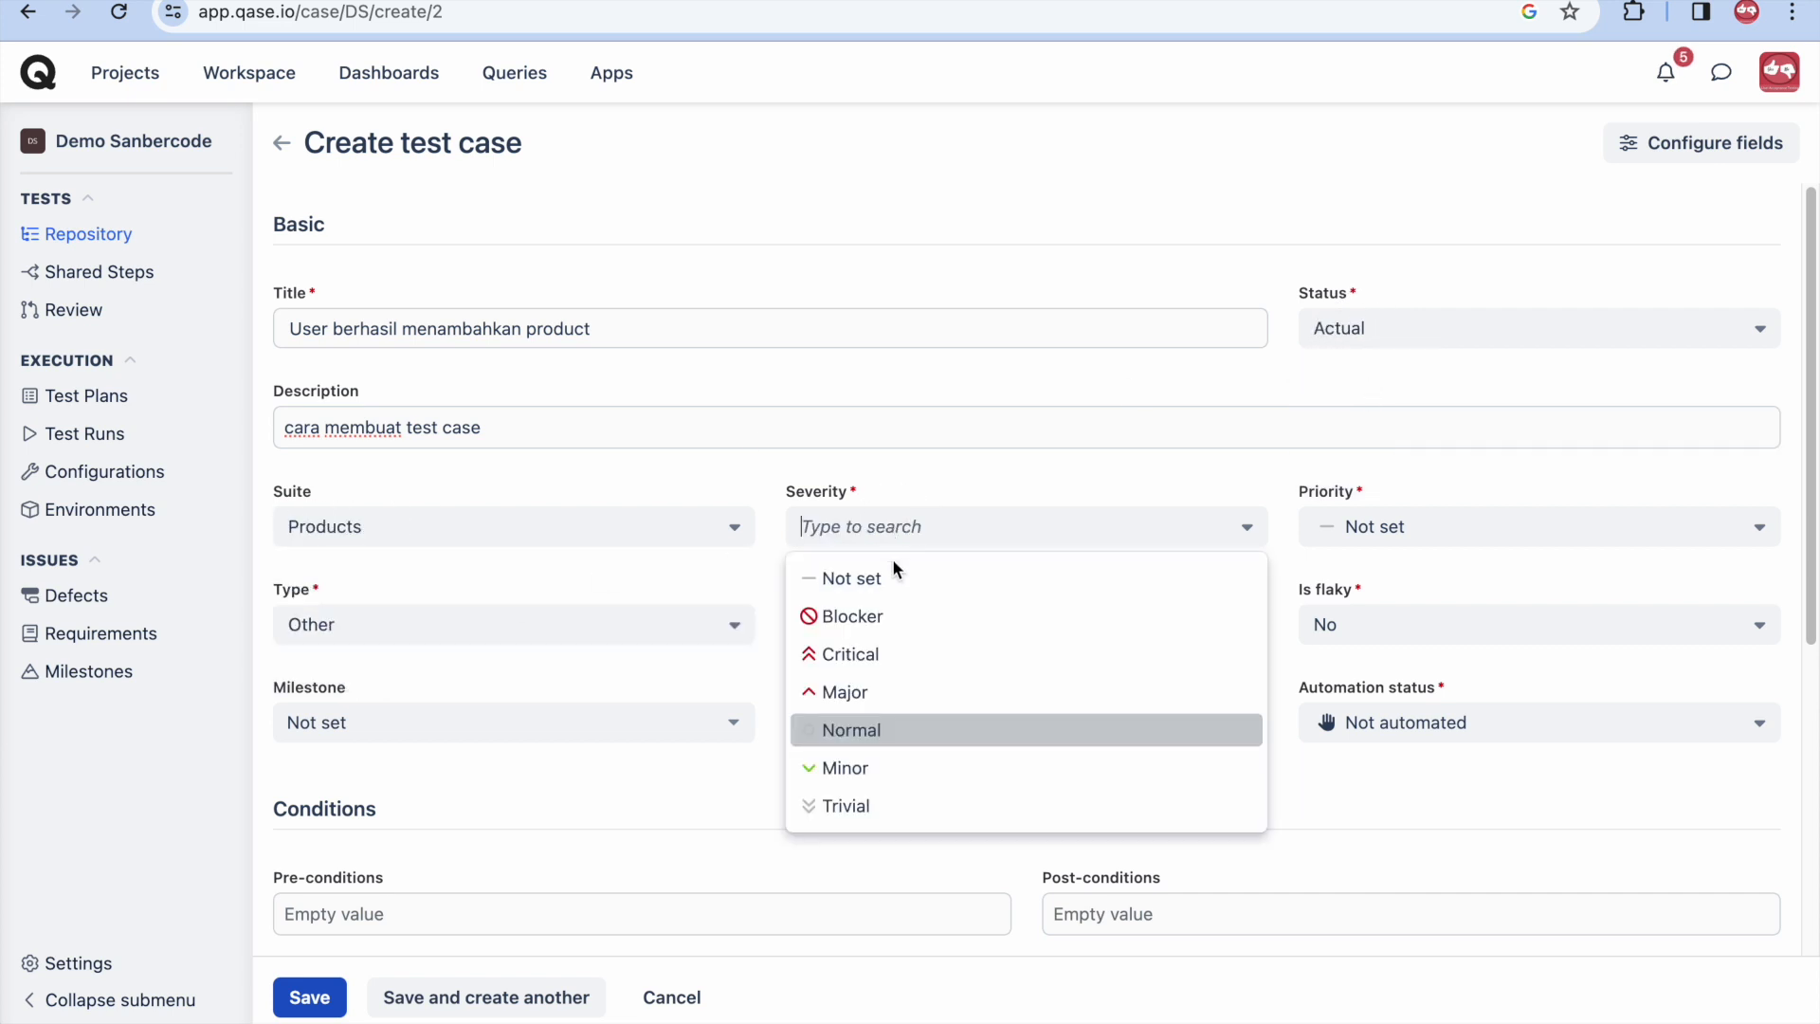
click(892, 732)
click(1394, 527)
click(1389, 609)
- Set type Functional, layer E2E, not flaky, behavior Positive, and automation To be automated
click(454, 629)
click(445, 270)
click(948, 625)
click(930, 720)
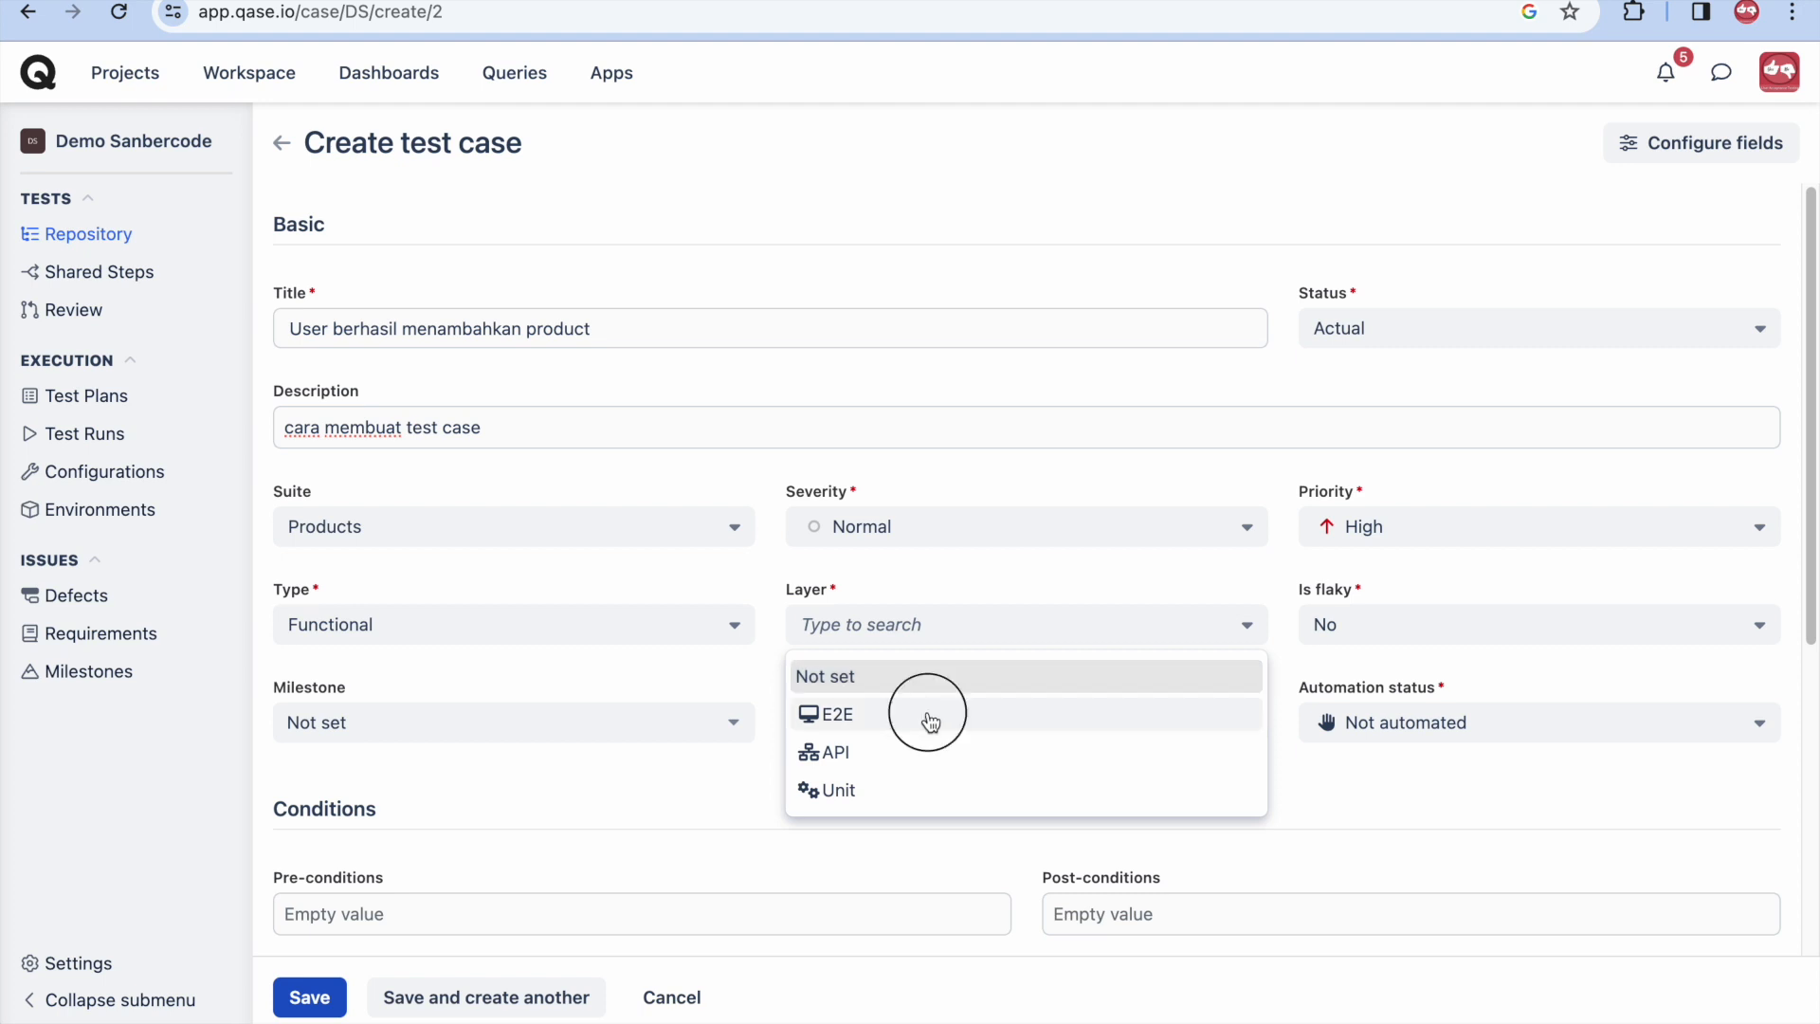
click(1365, 623)
click(1353, 682)
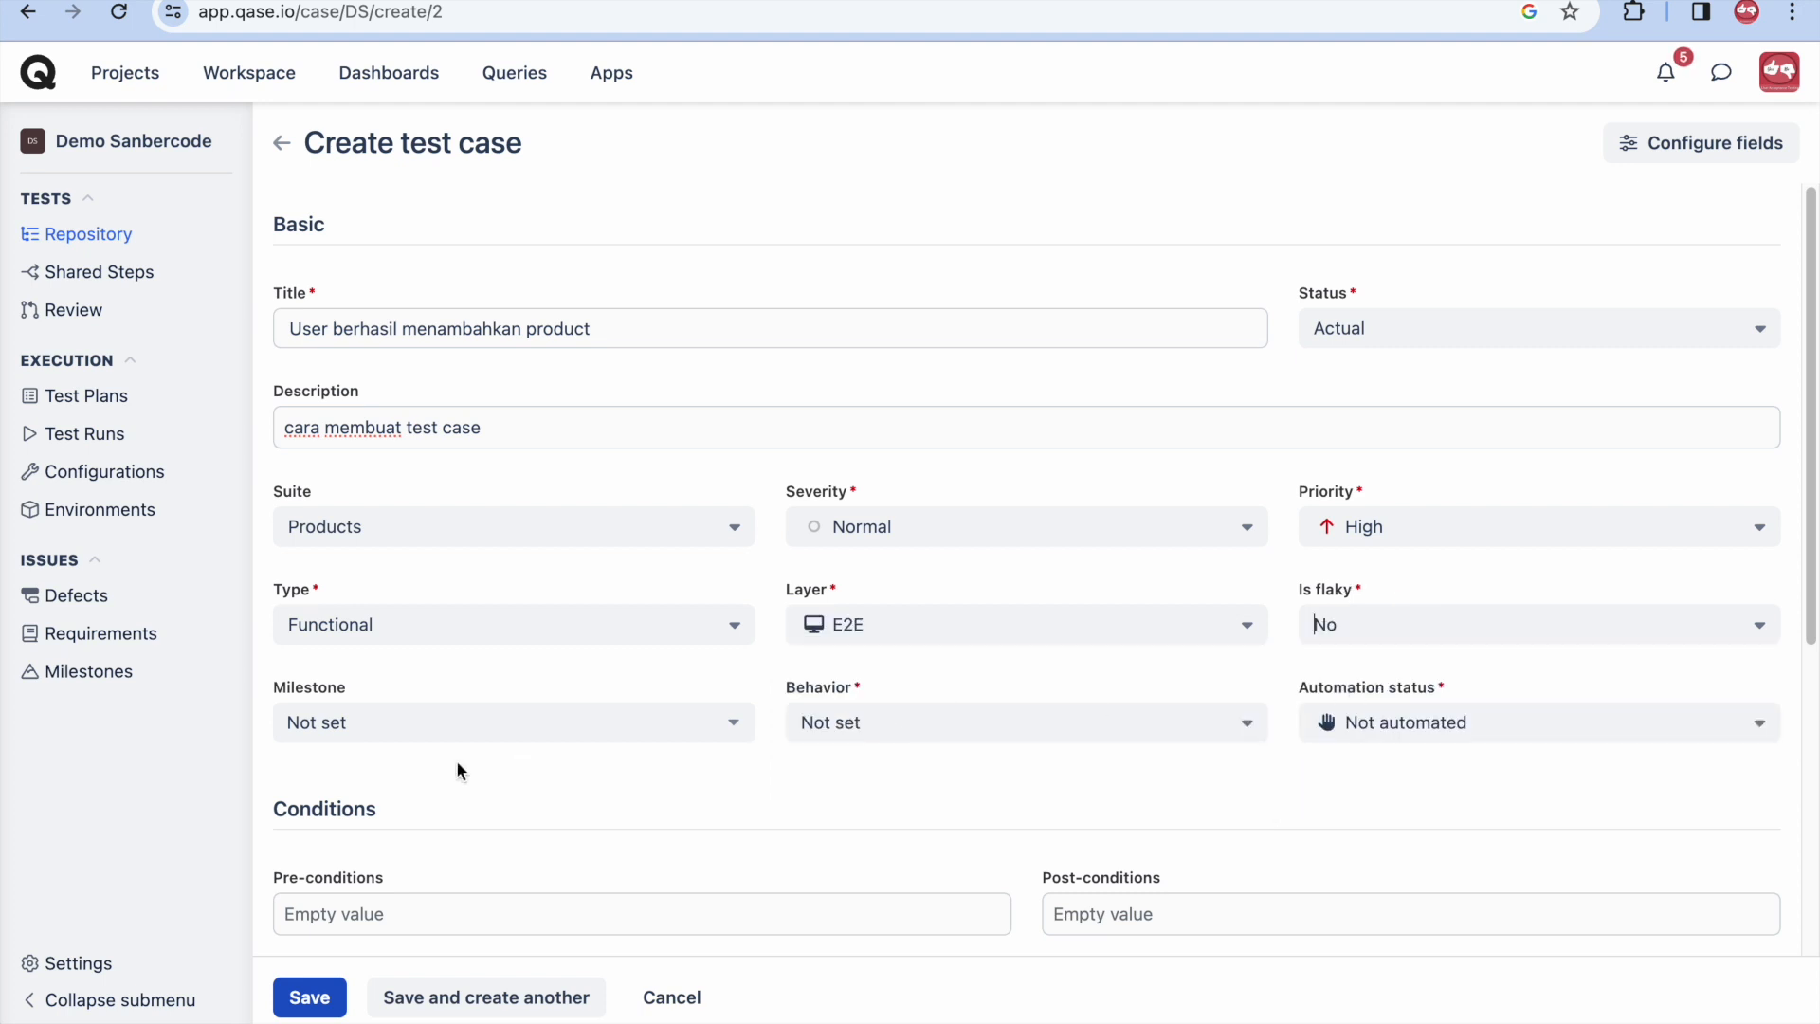
click(836, 749)
click(847, 809)
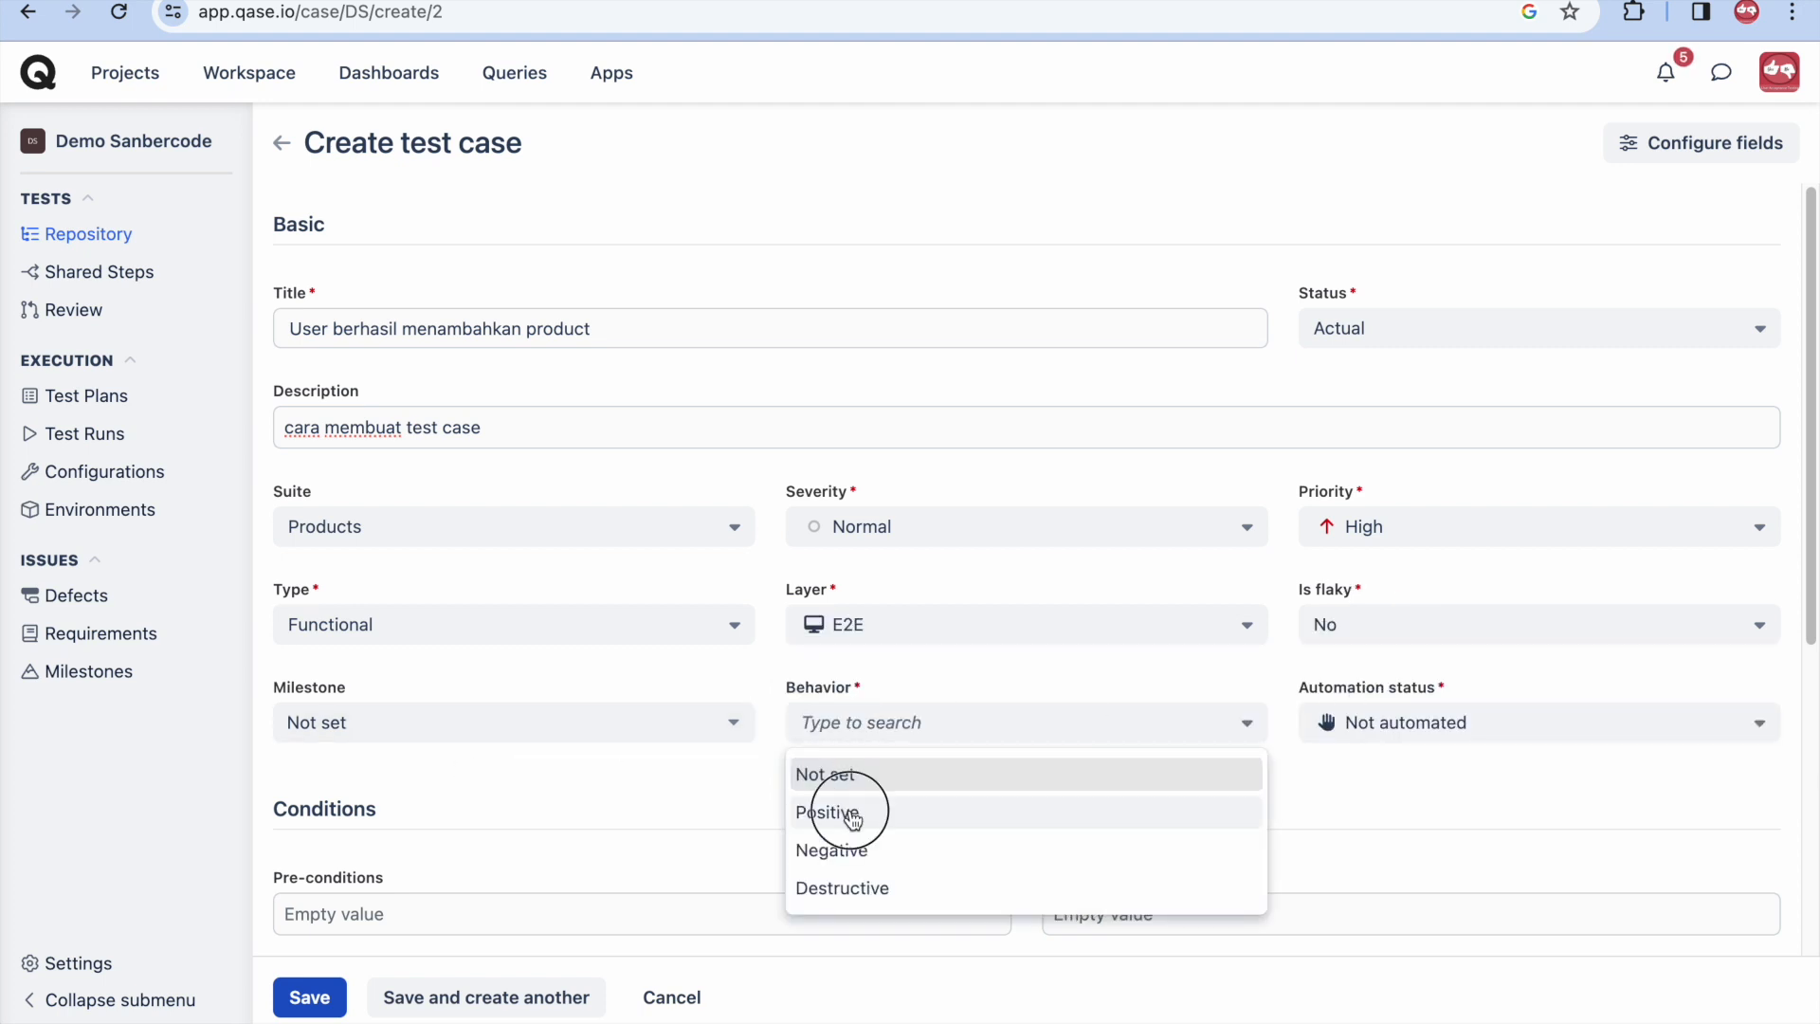
click(1393, 720)
click(1390, 809)
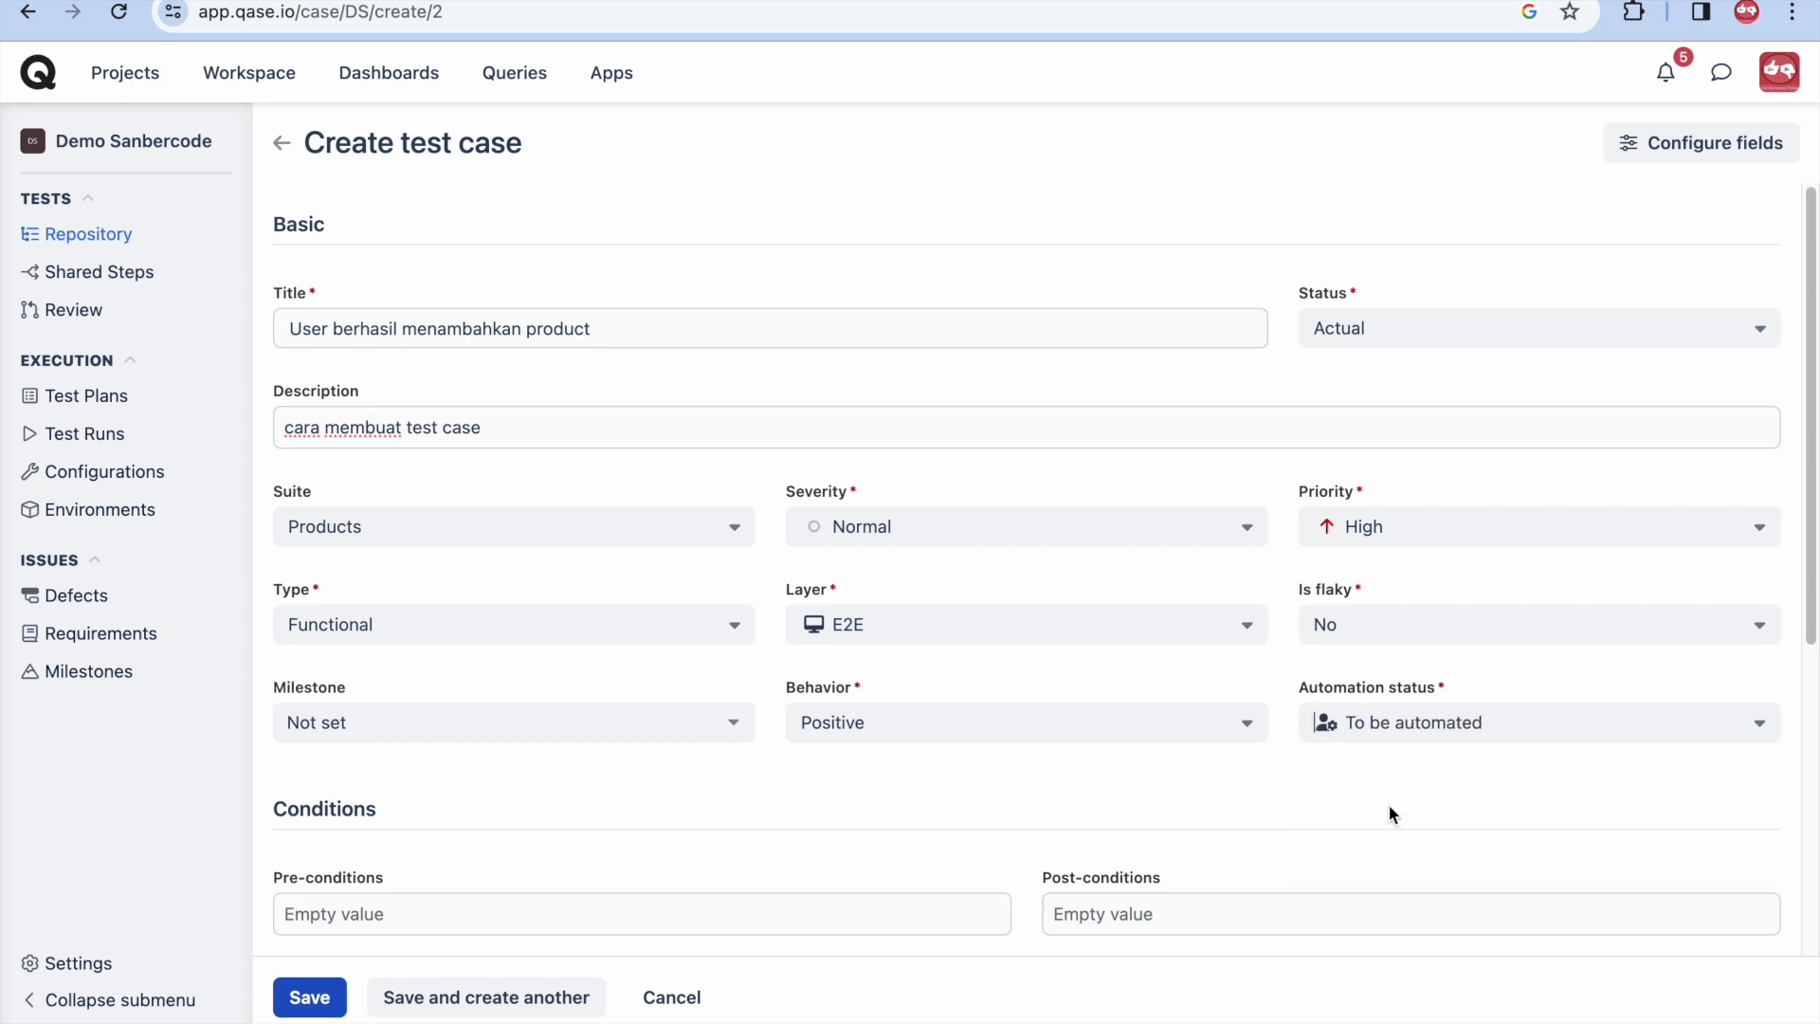
scroll(683, 804, down, 1)
scroll(682, 804, down, 1)
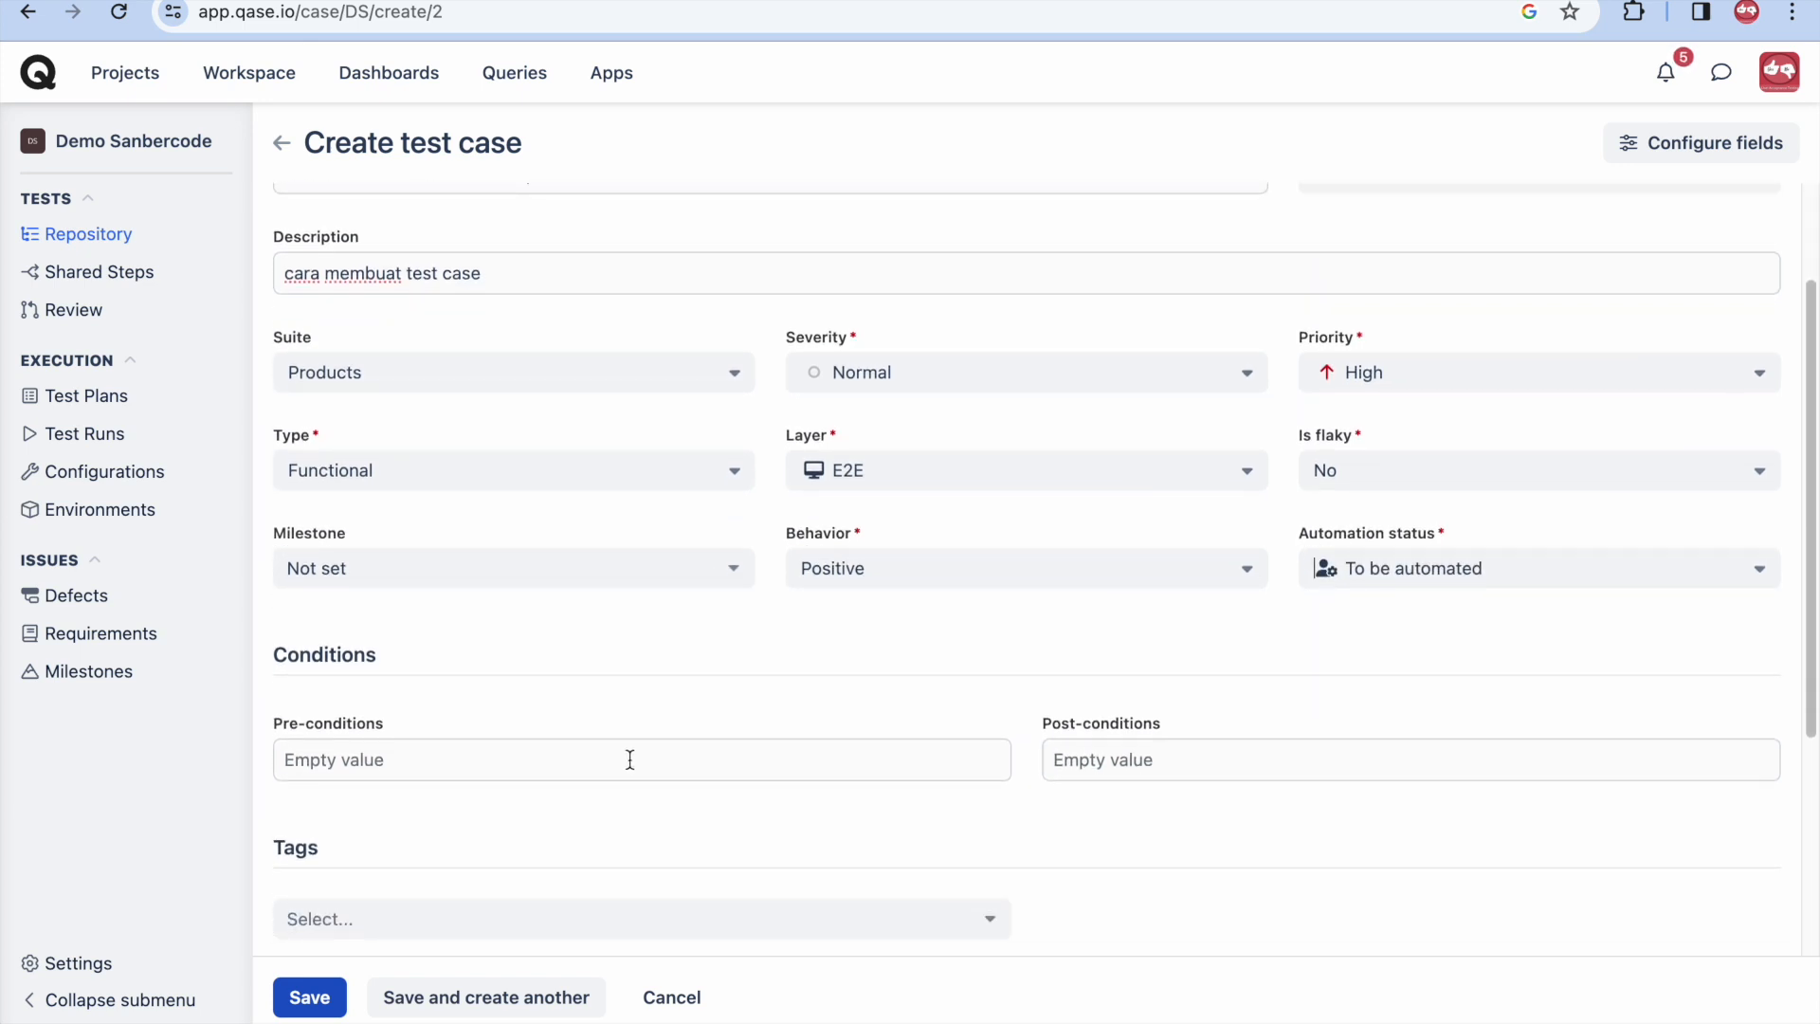
- Enter the pre-condition 'User berhasil login dengan credentials yang valid'
click(629, 759)
text(User)
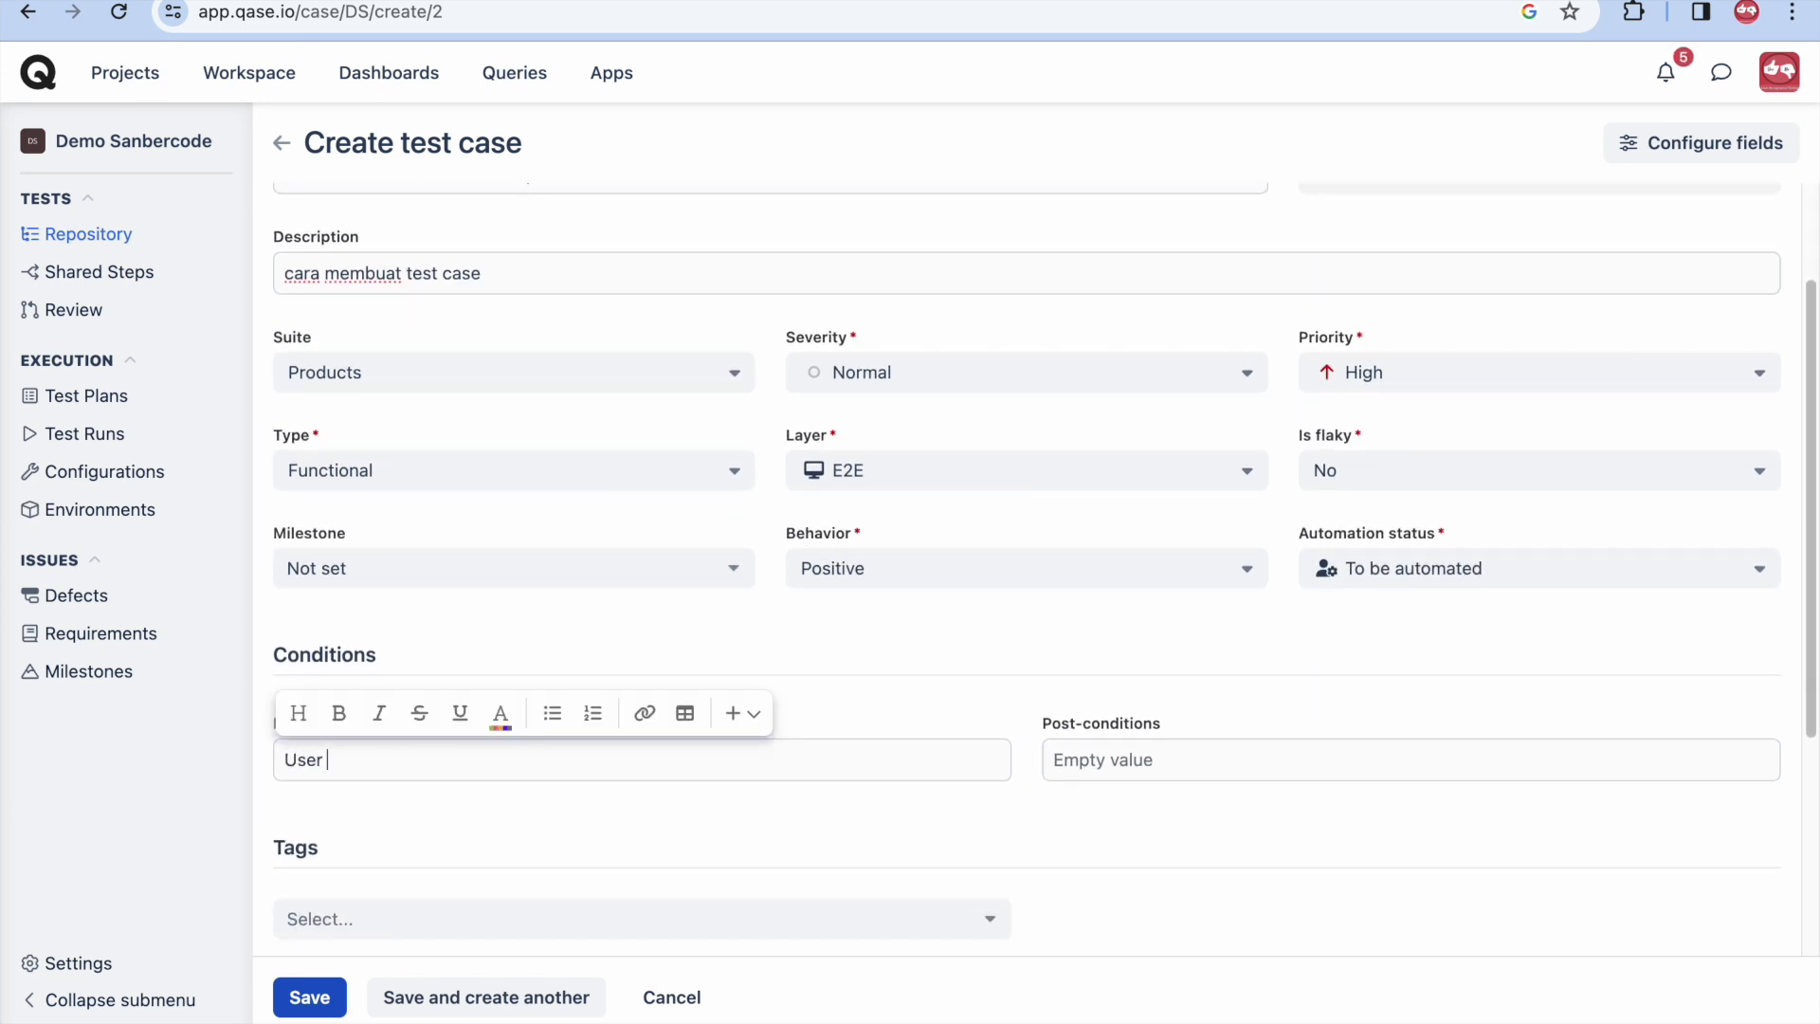
text( berhasil login dengan credentials yang valid)
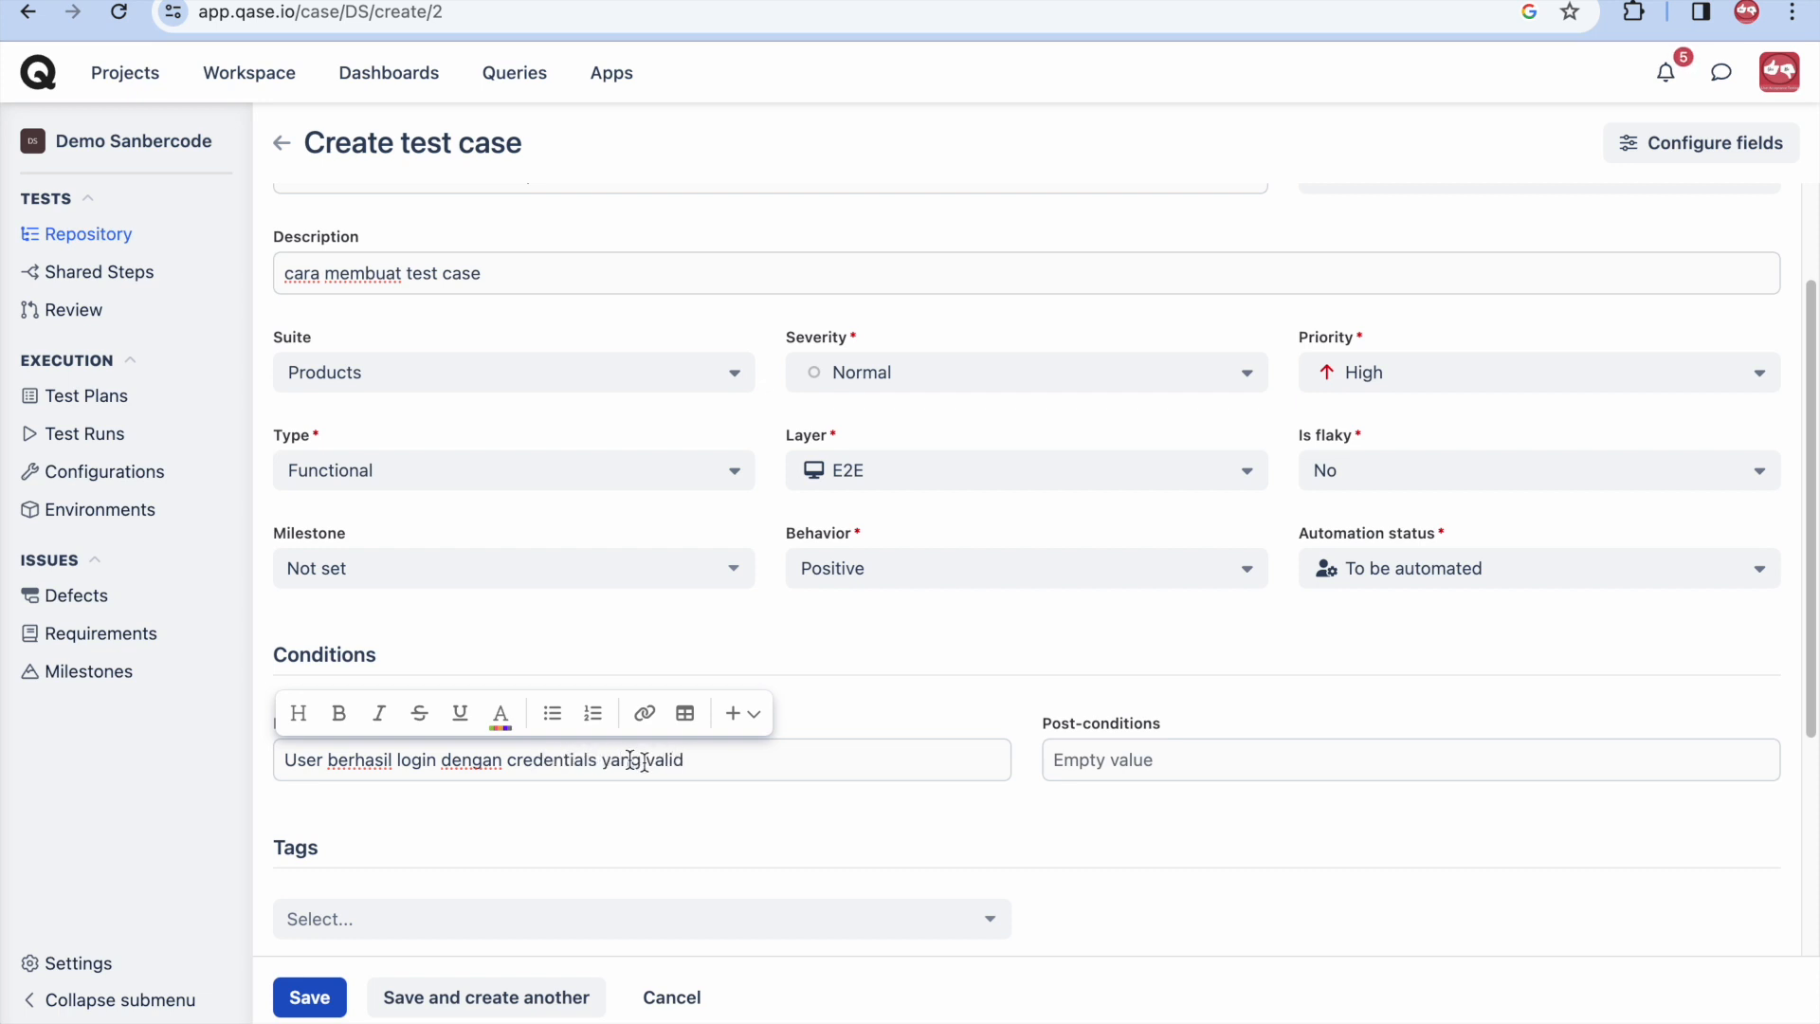
scroll(828, 845, down, 4)
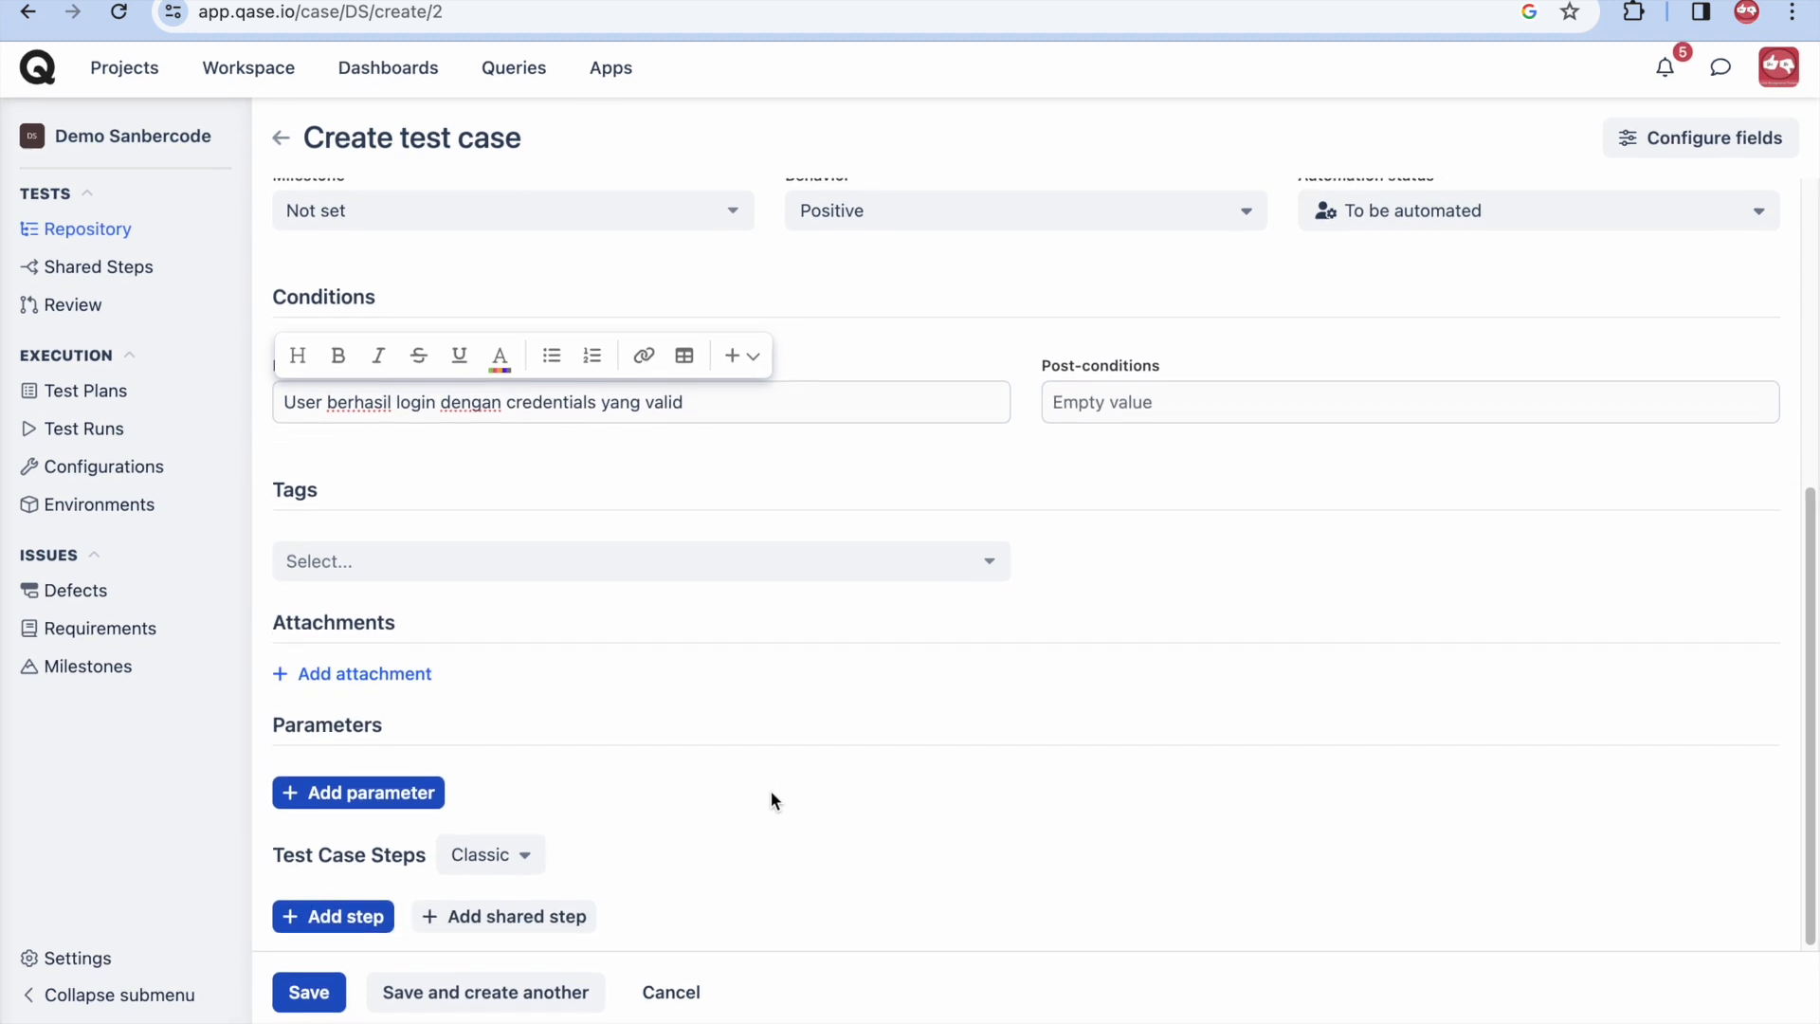
- Add steps 'Masuk ke menu Product', 'Klik tombol tambah product' and 'Masukkan nama product'
click(349, 921)
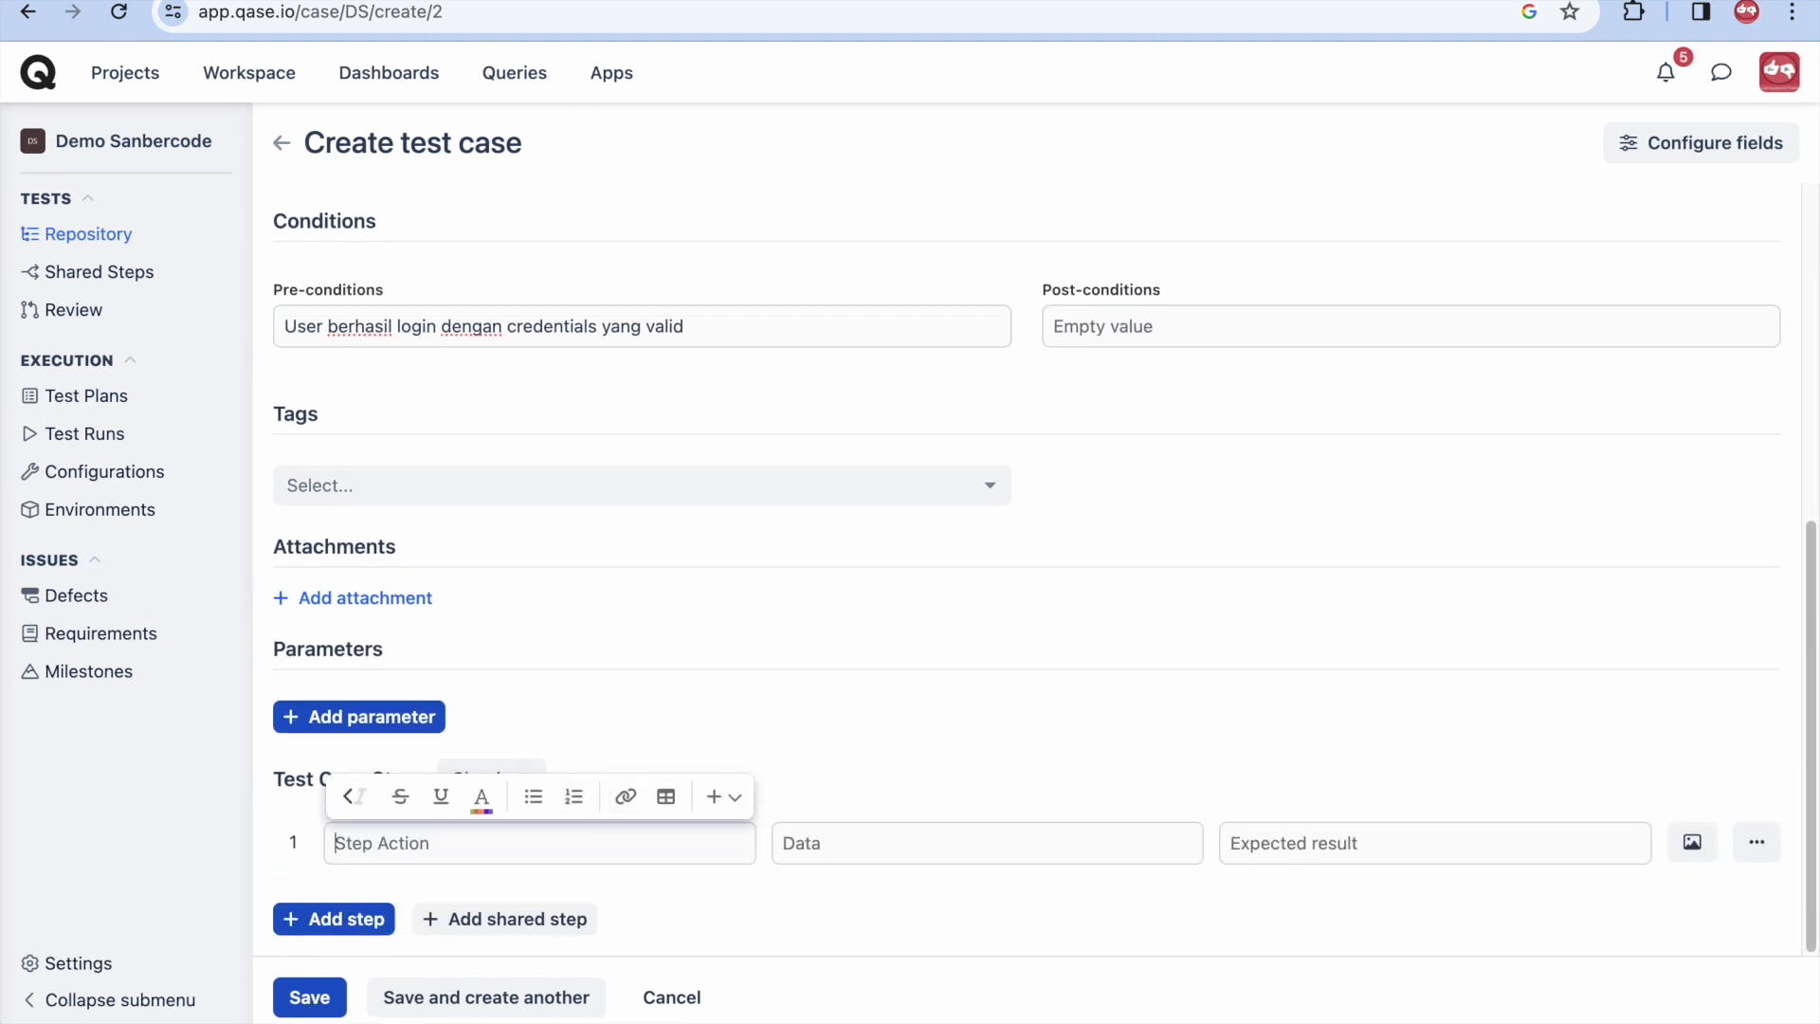
text(Masuk ke menu Product)
click(359, 918)
text(Klik tom)
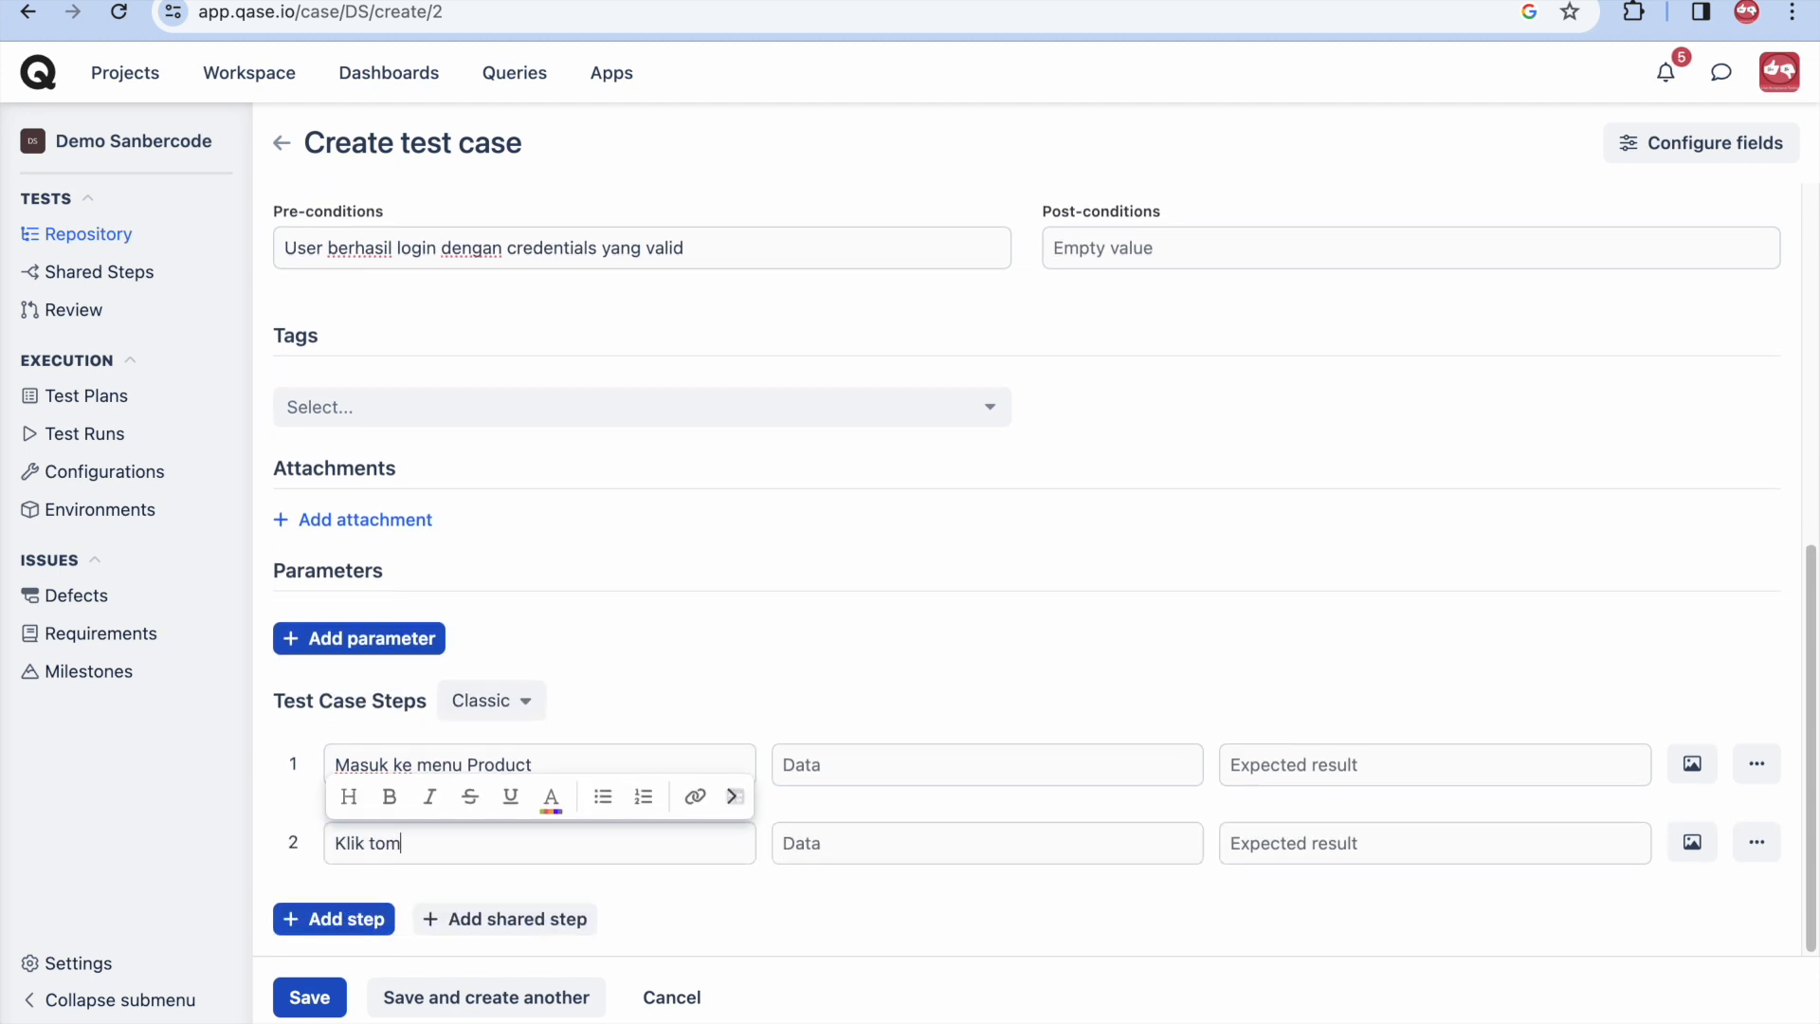
text(bol tambah product)
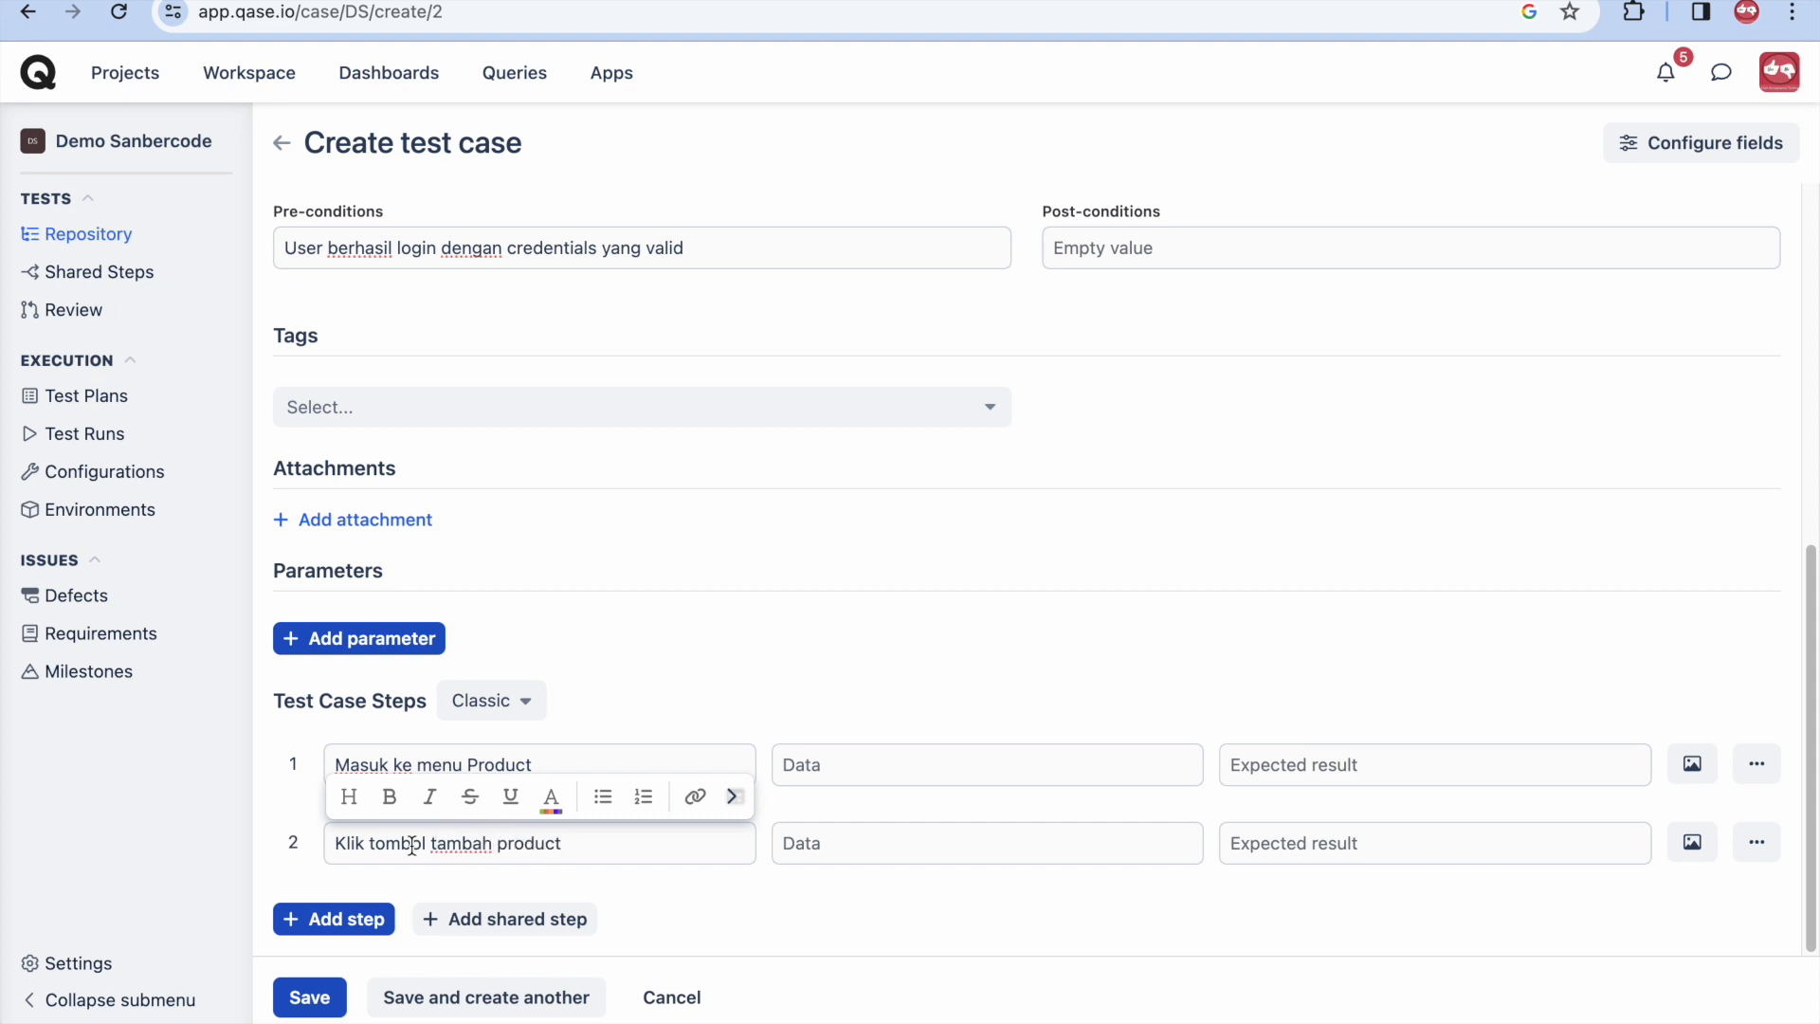
click(333, 919)
text(Masukkan nama product)
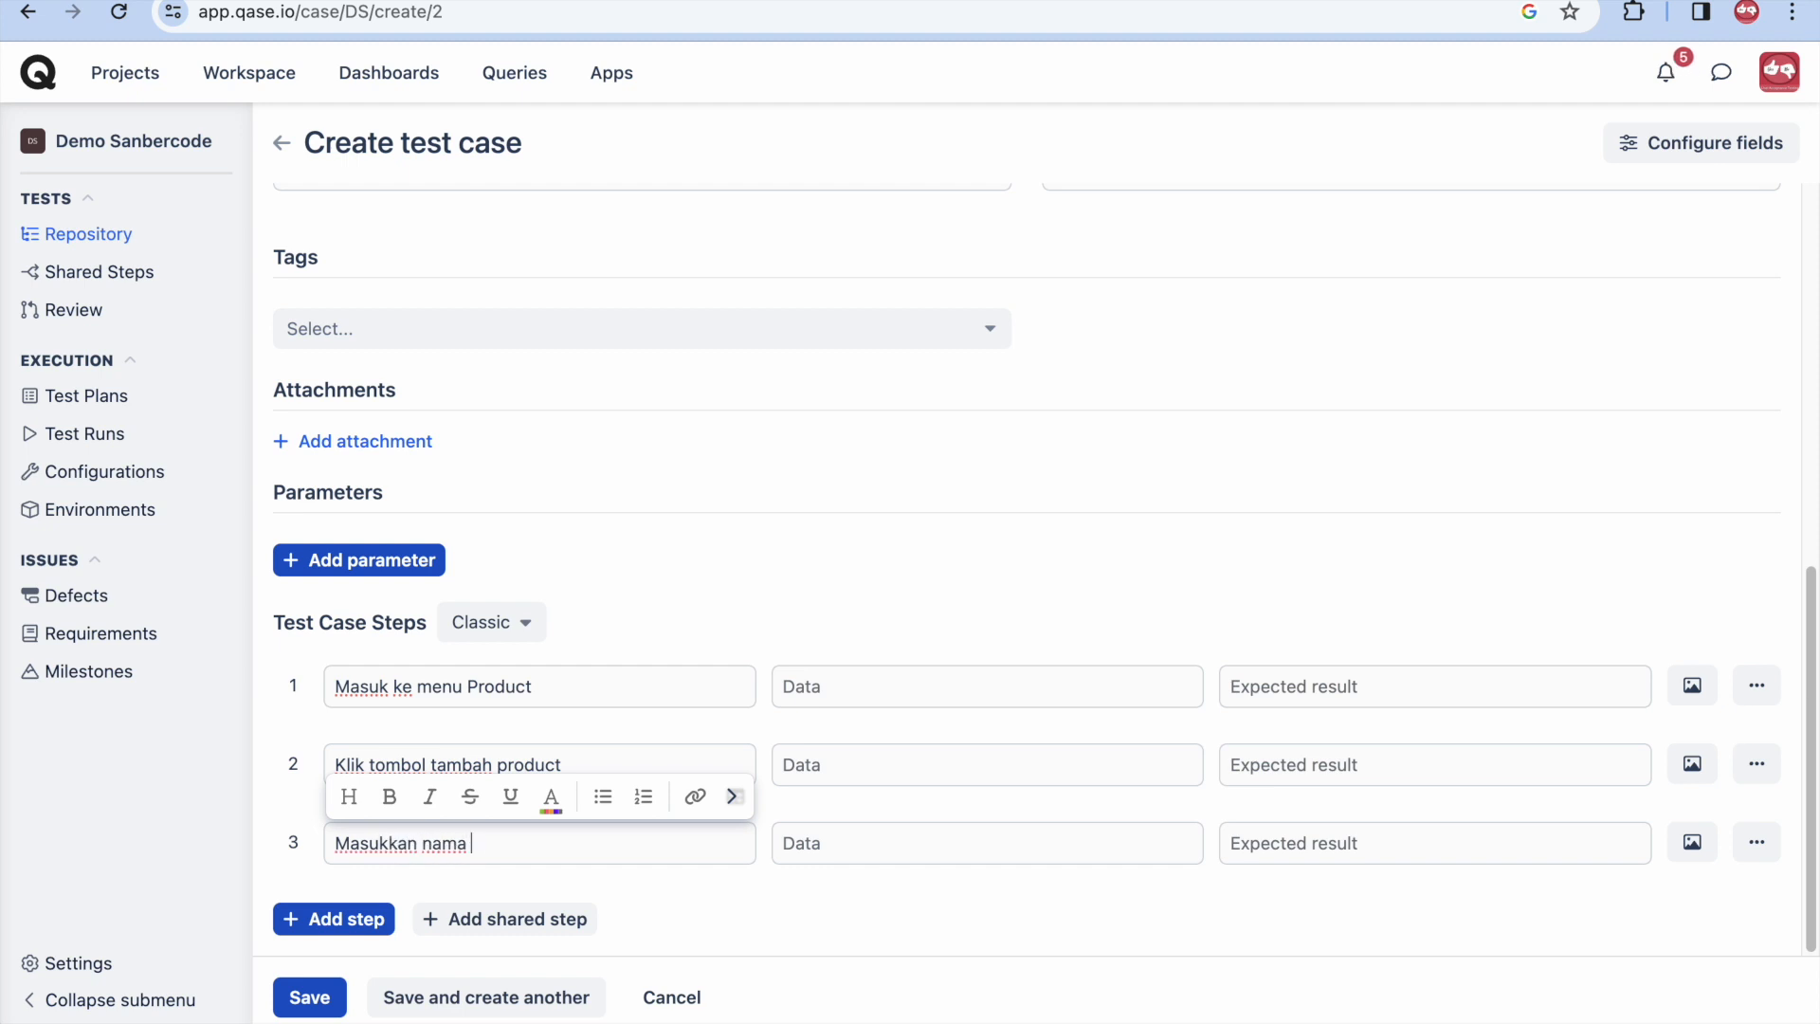
- Add steps 'Masukkan keterangan product' and 'Klik tombol simpan'
click(337, 922)
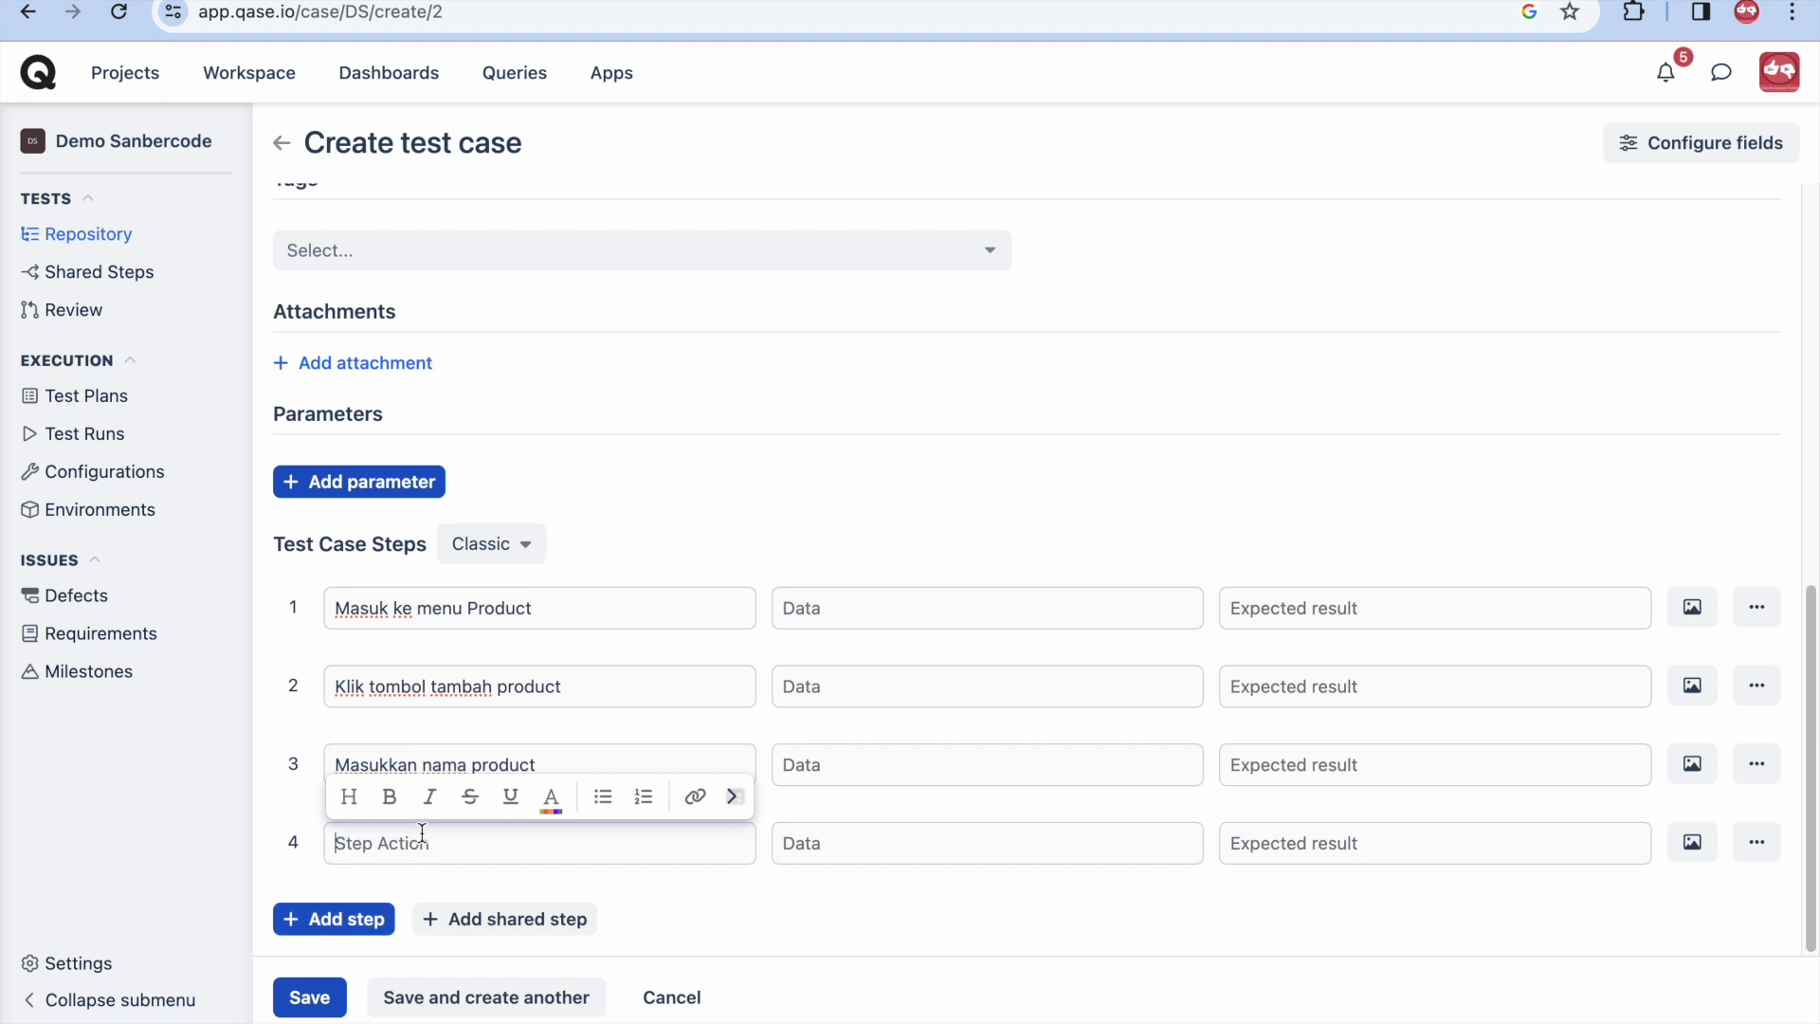
text(Masukkan keterangan p)
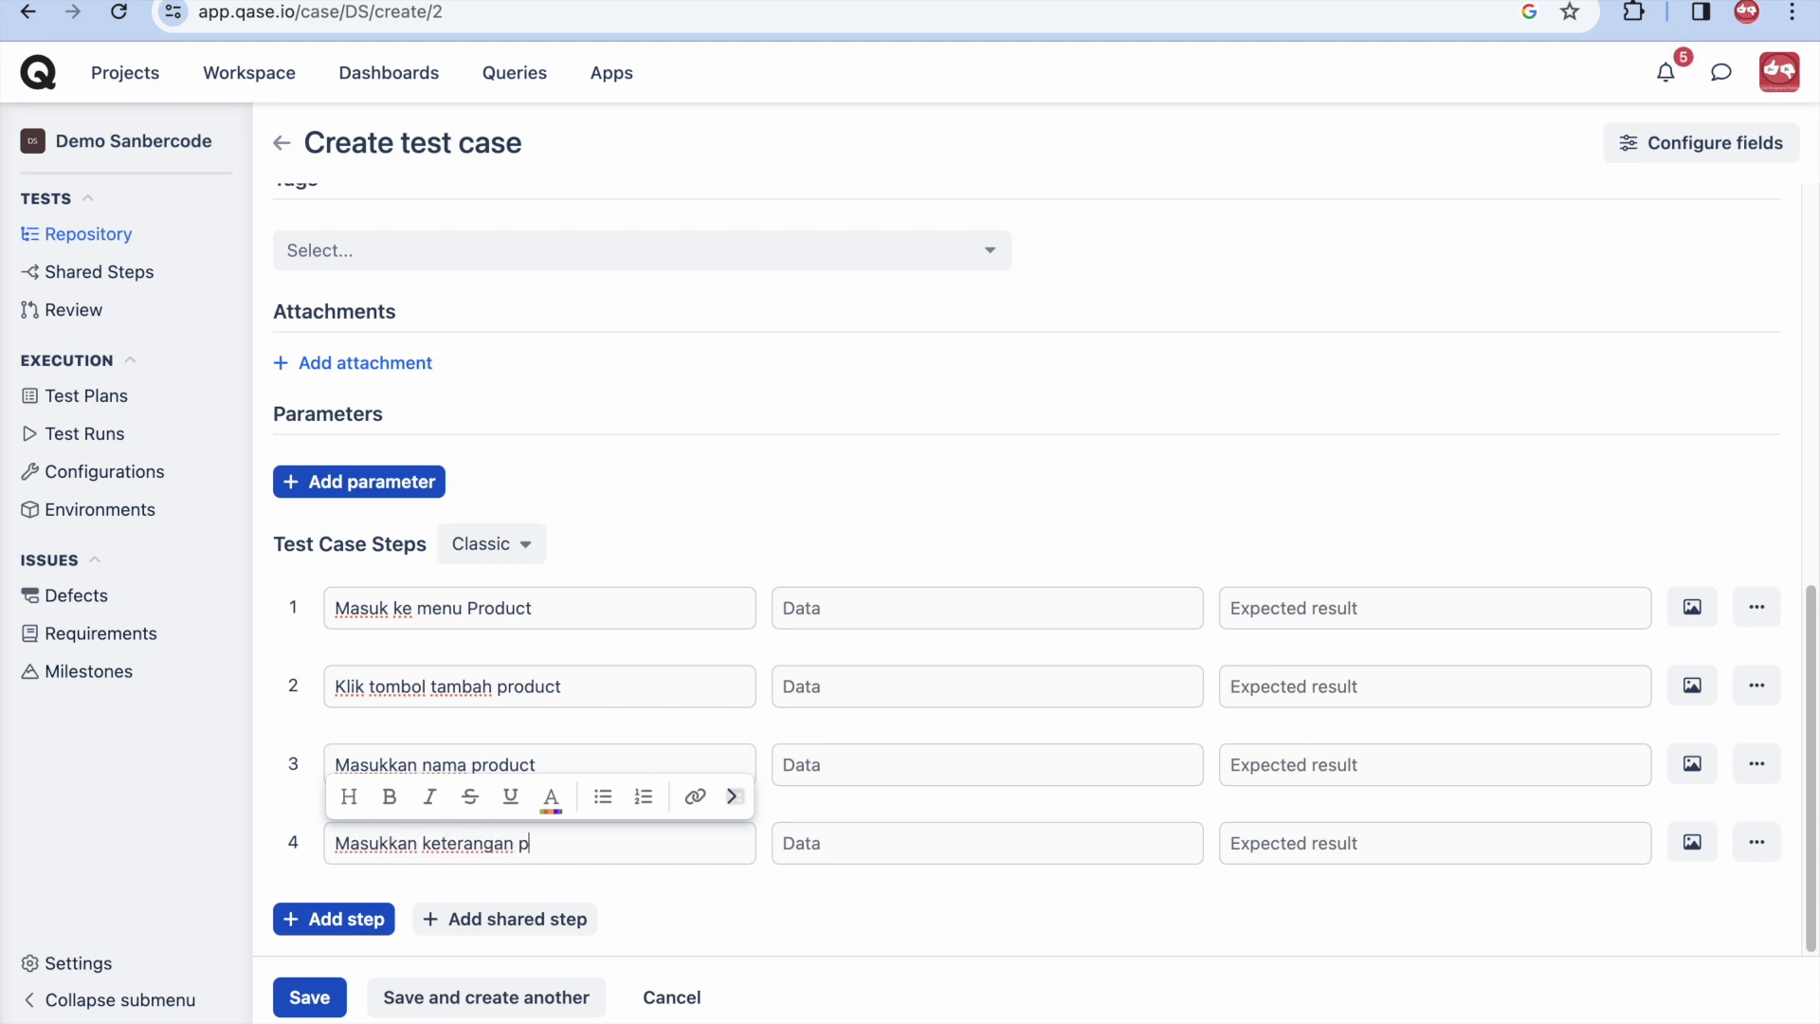
text(rdoduct)
click(338, 934)
click(496, 847)
text(Klik tombol simpan)
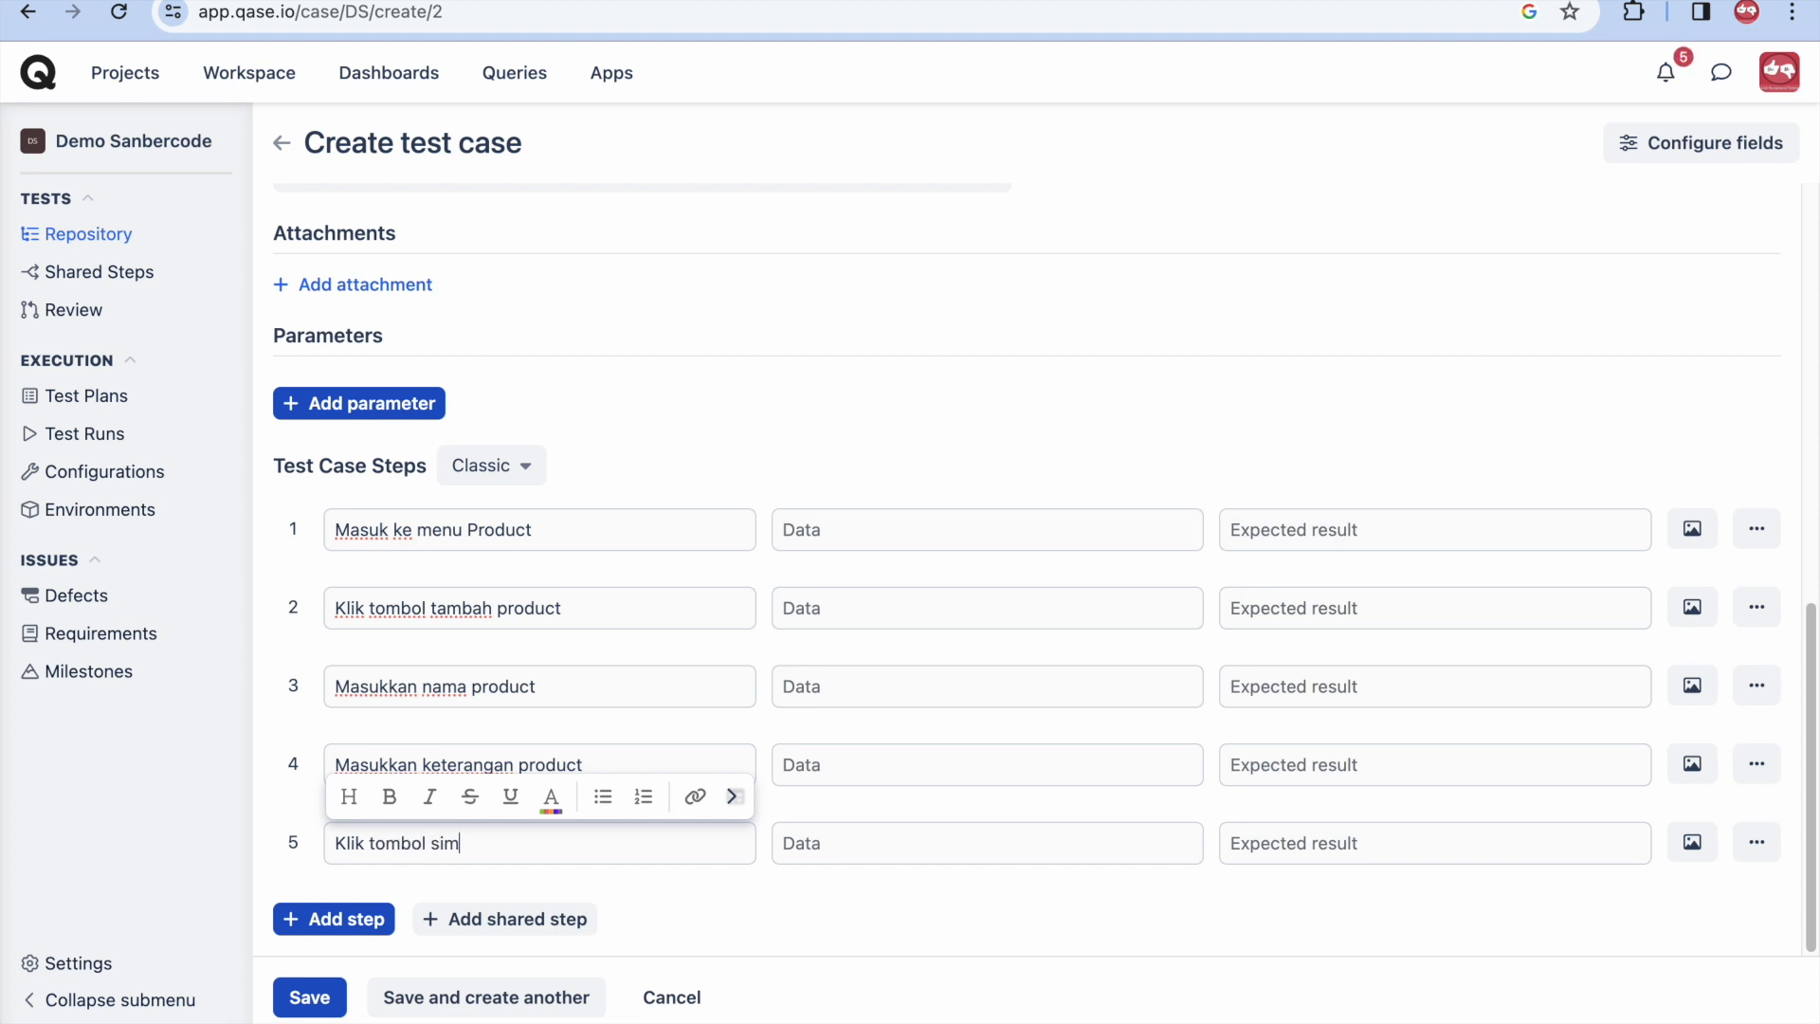
click(876, 682)
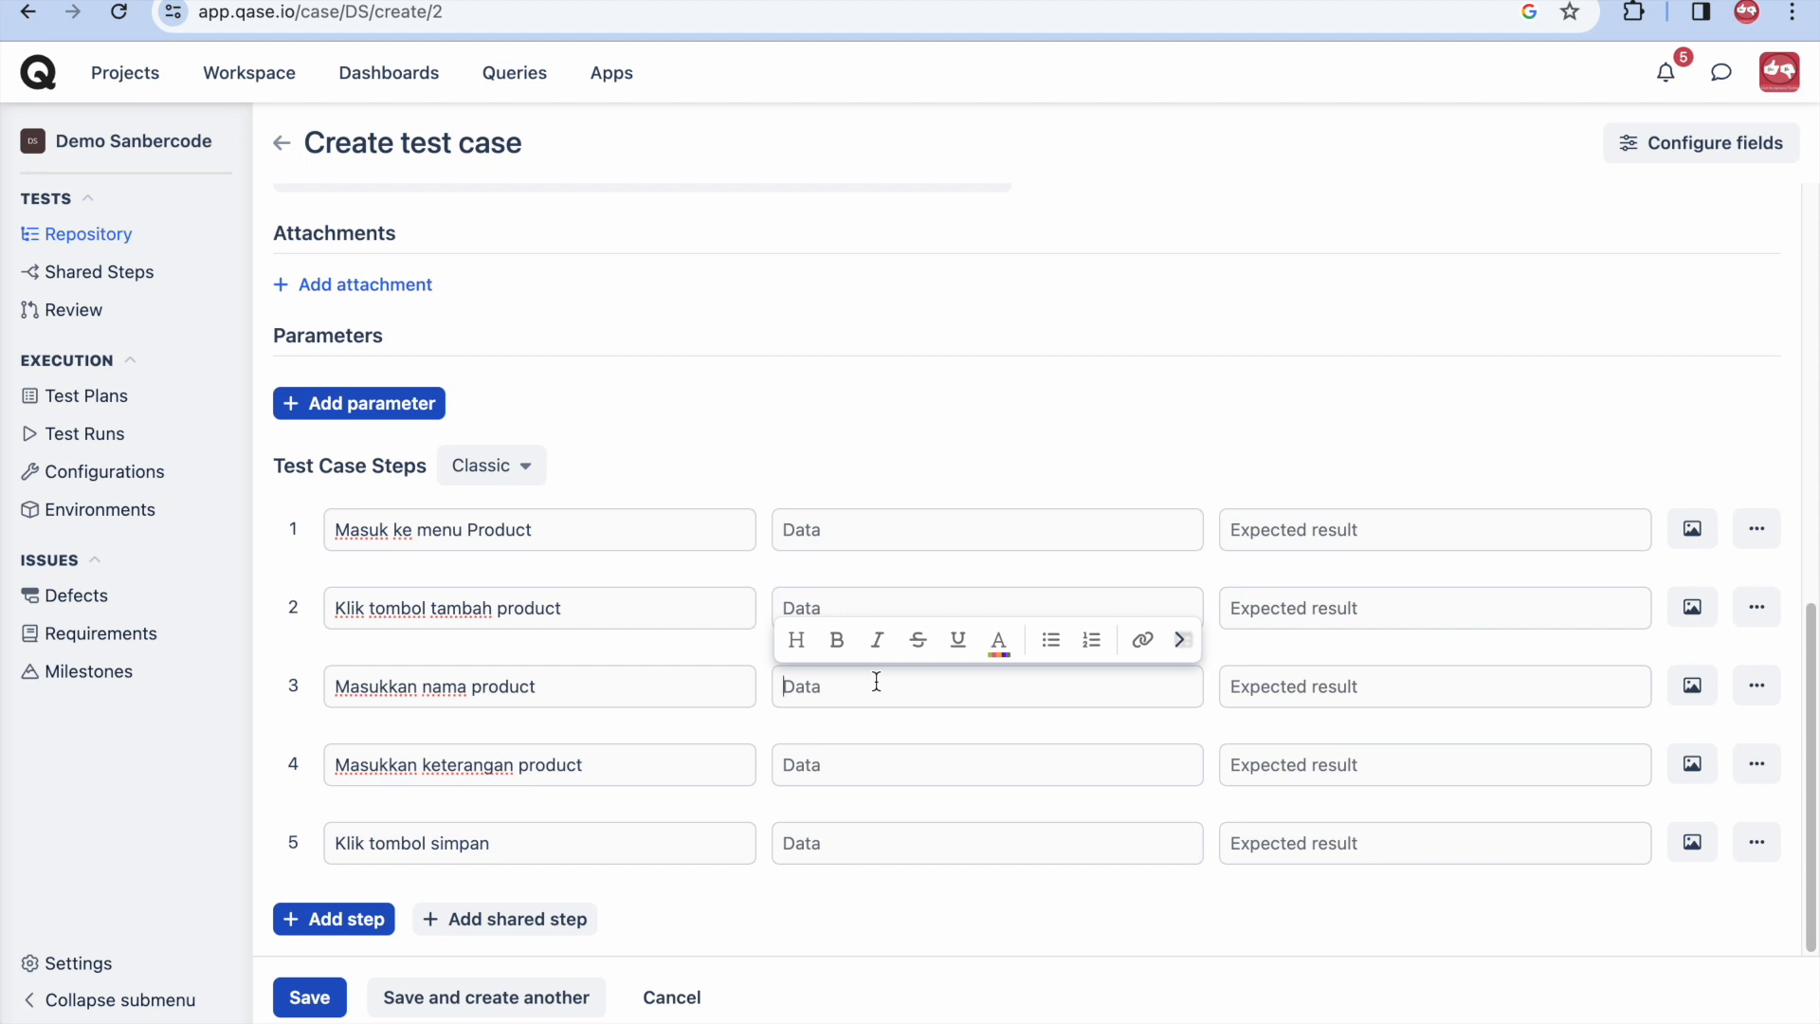
- Give step 3 data Elektronik, step 4 data 'Barang barang elektronik', step 5 expected 'Produk berhasil ditambahkan', and save
text(Elektronik)
click(892, 779)
text(Baran)
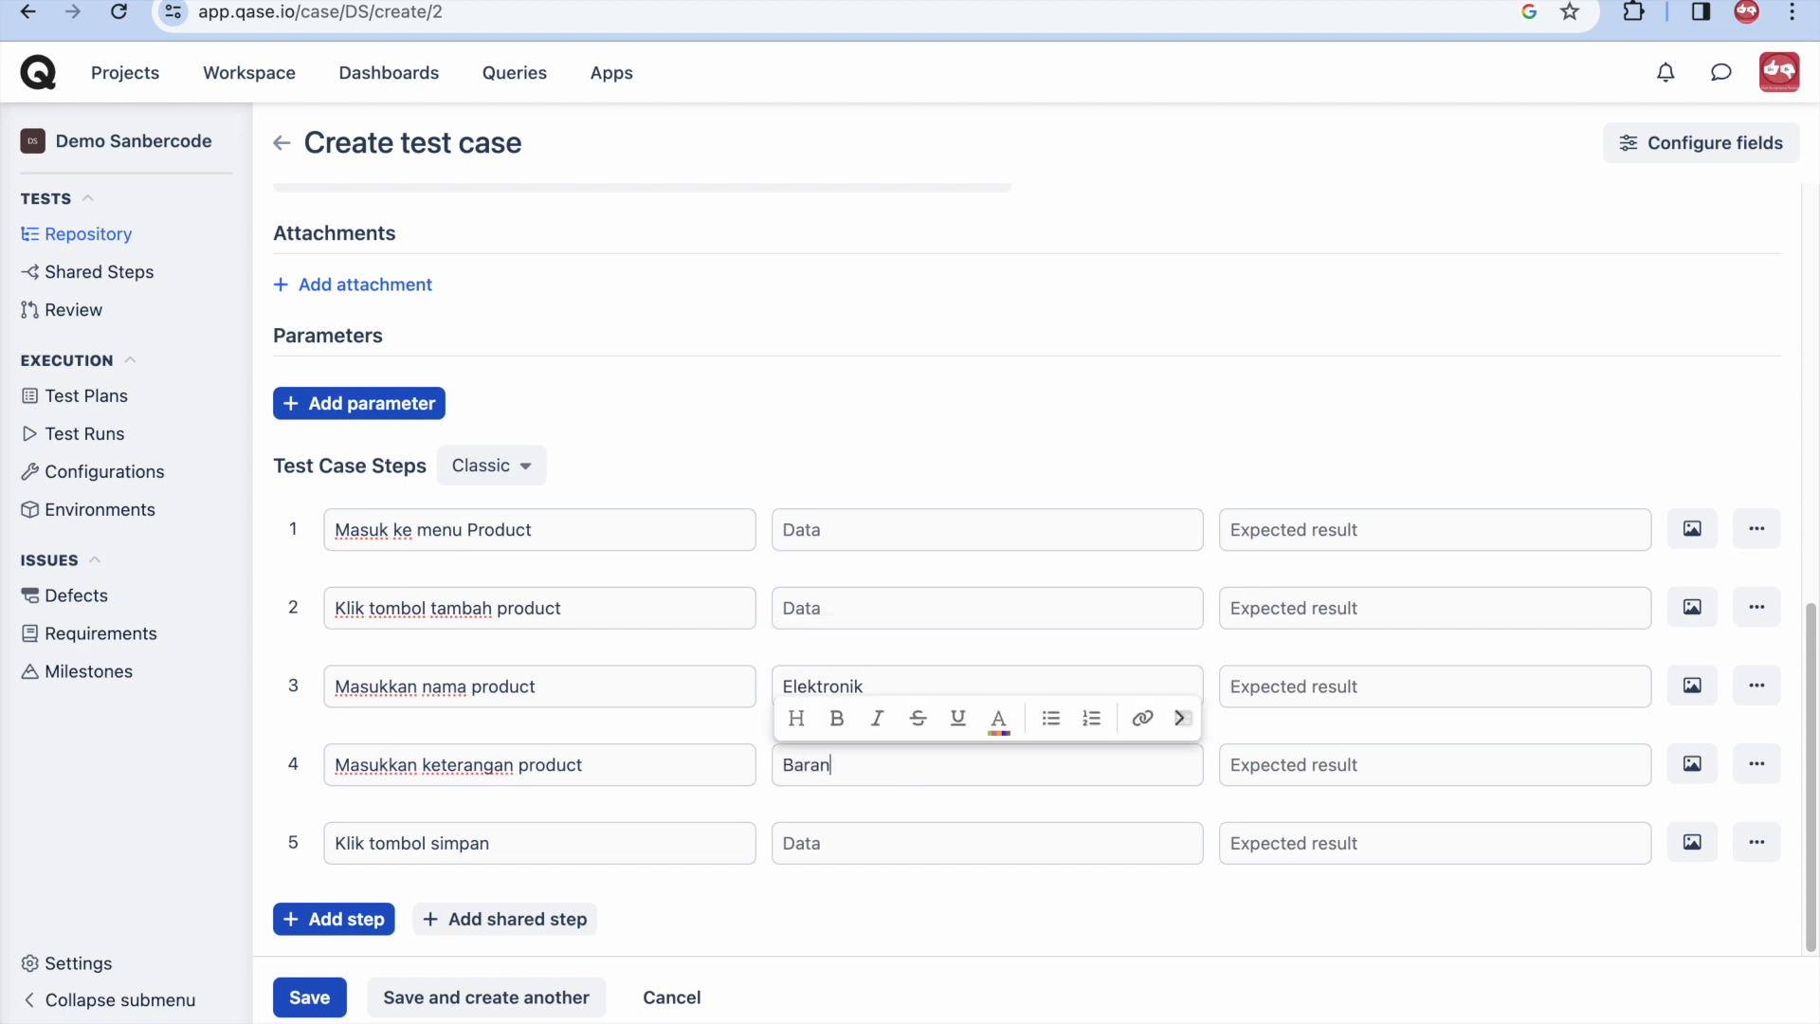
text(g barang elektronik)
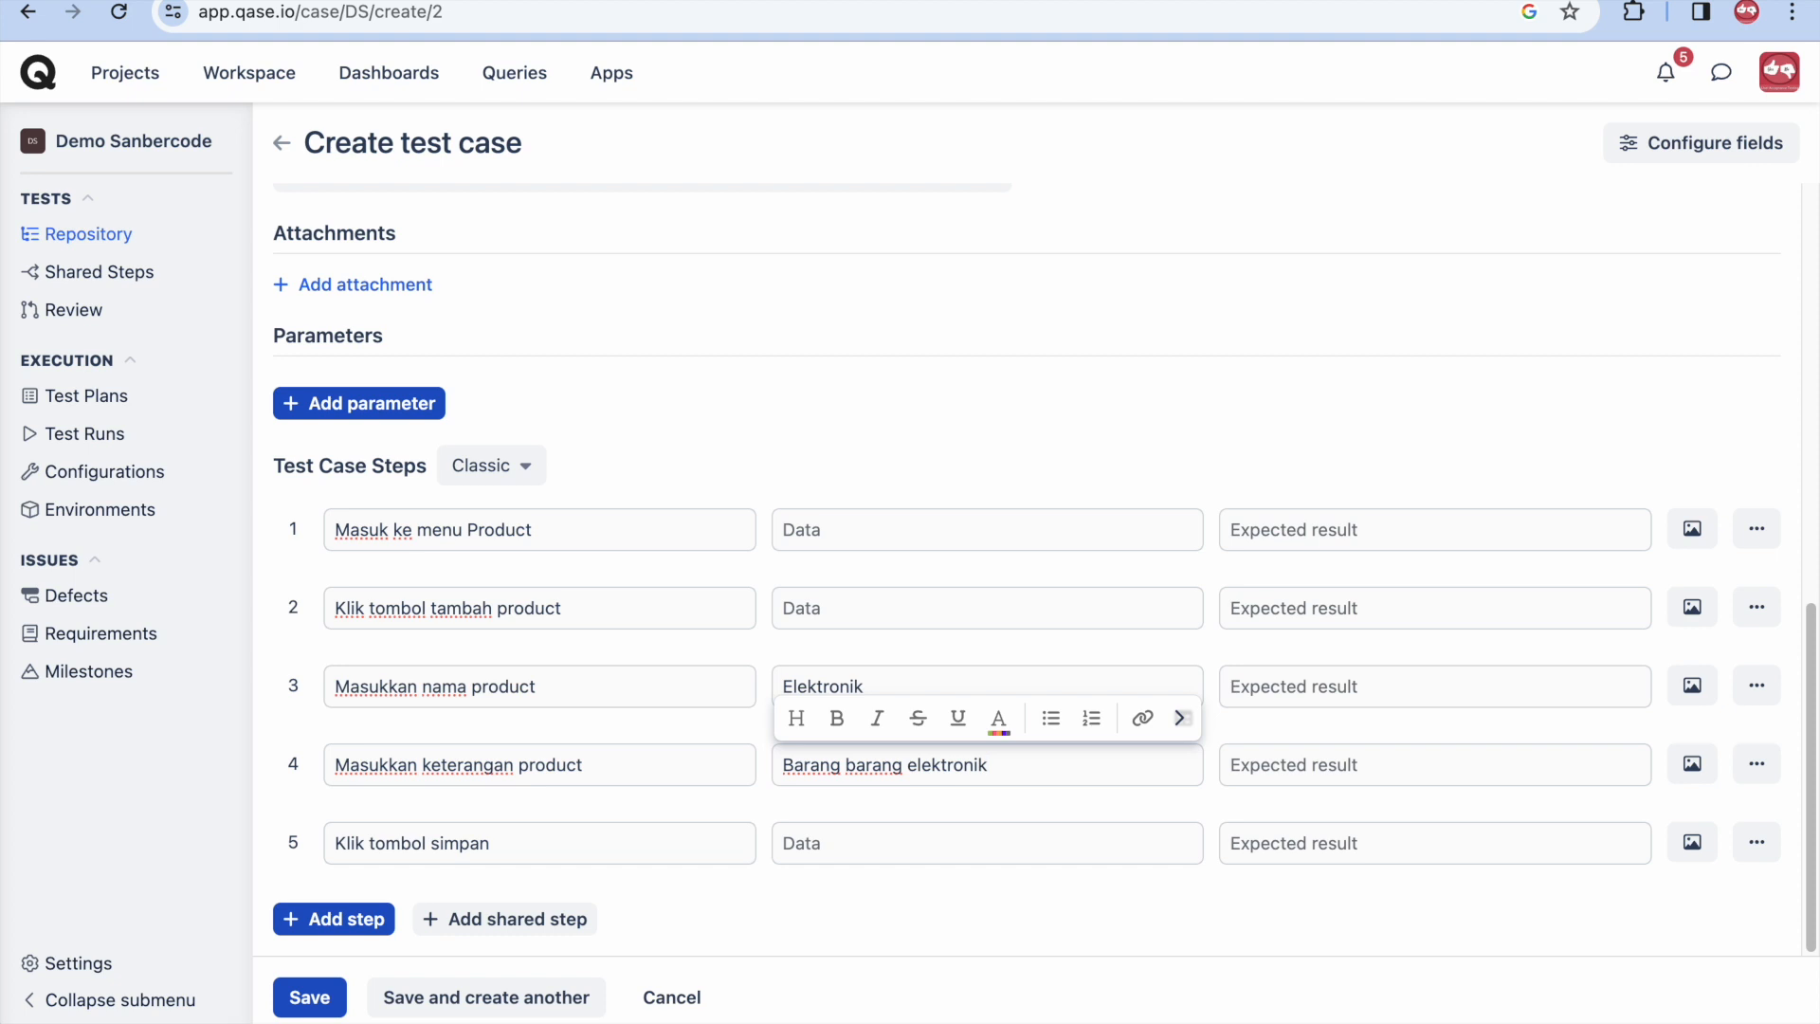
click(1303, 841)
text(Produk ber)
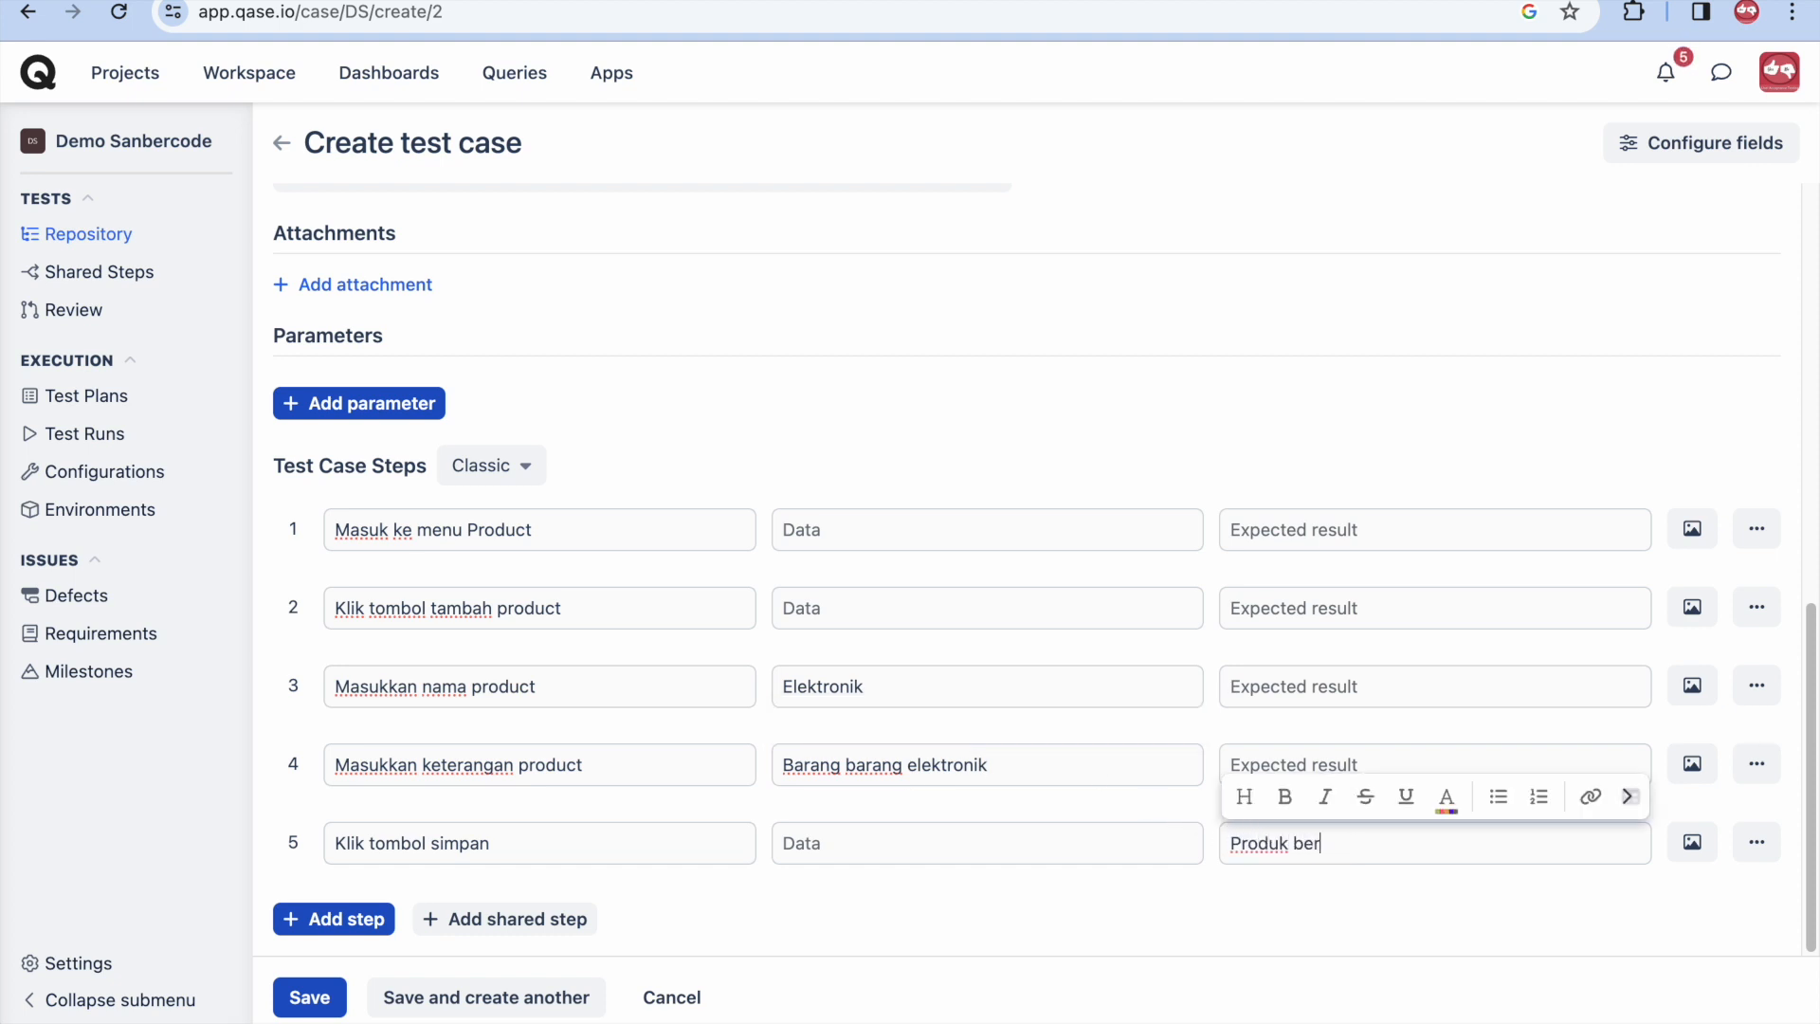
text(hasil ditambahkan)
click(309, 1015)
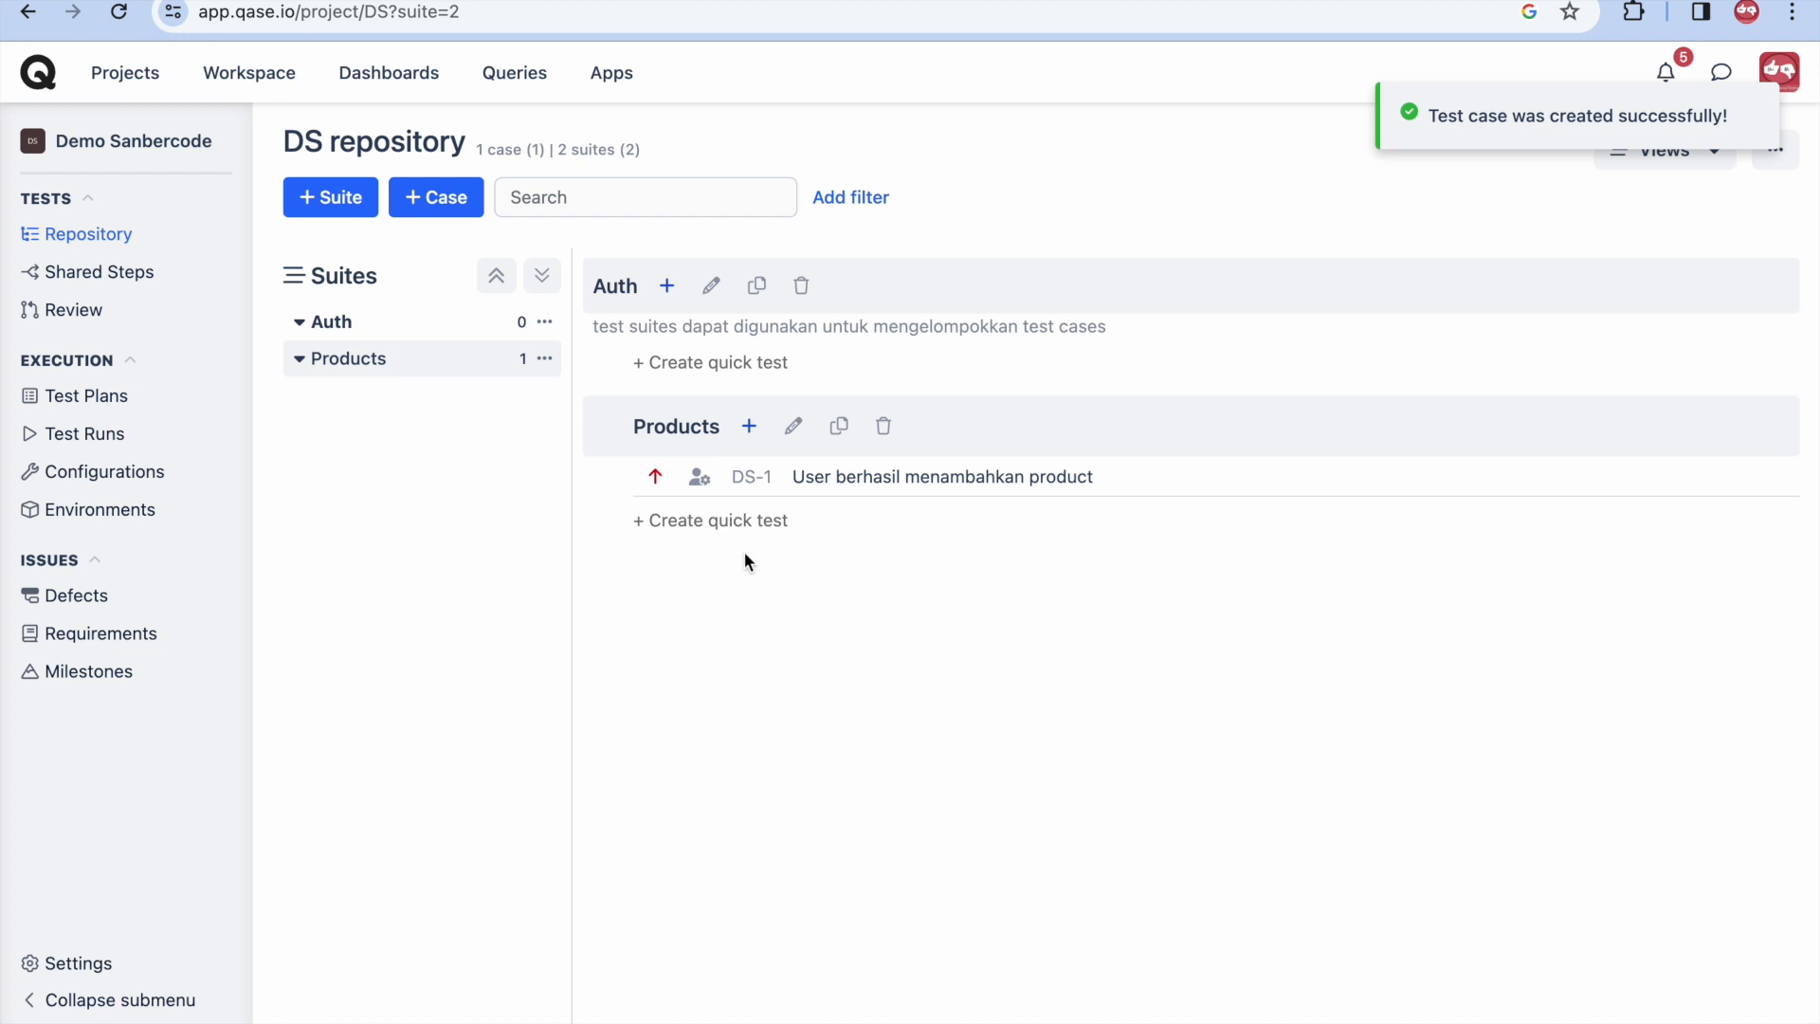
- Open Export data from the repository's actions menu and choose the export format
drag(1122, 488, 1190, 601)
click(1776, 152)
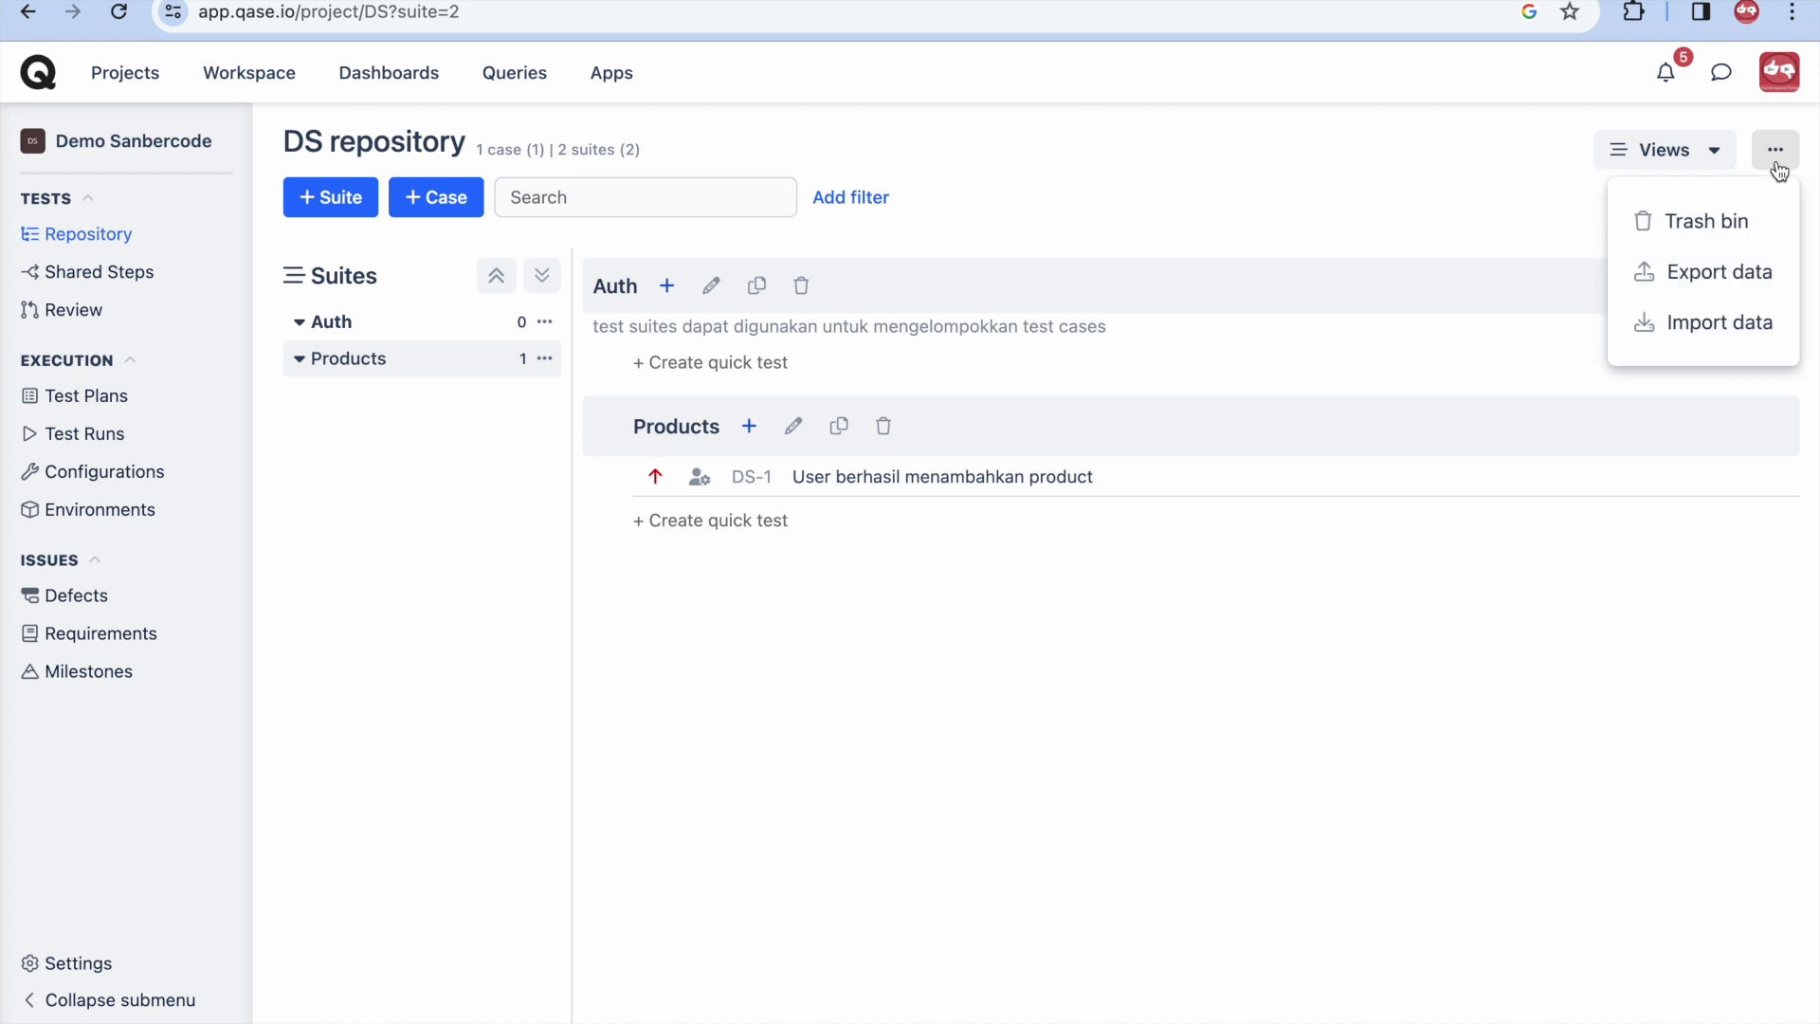
click(1728, 275)
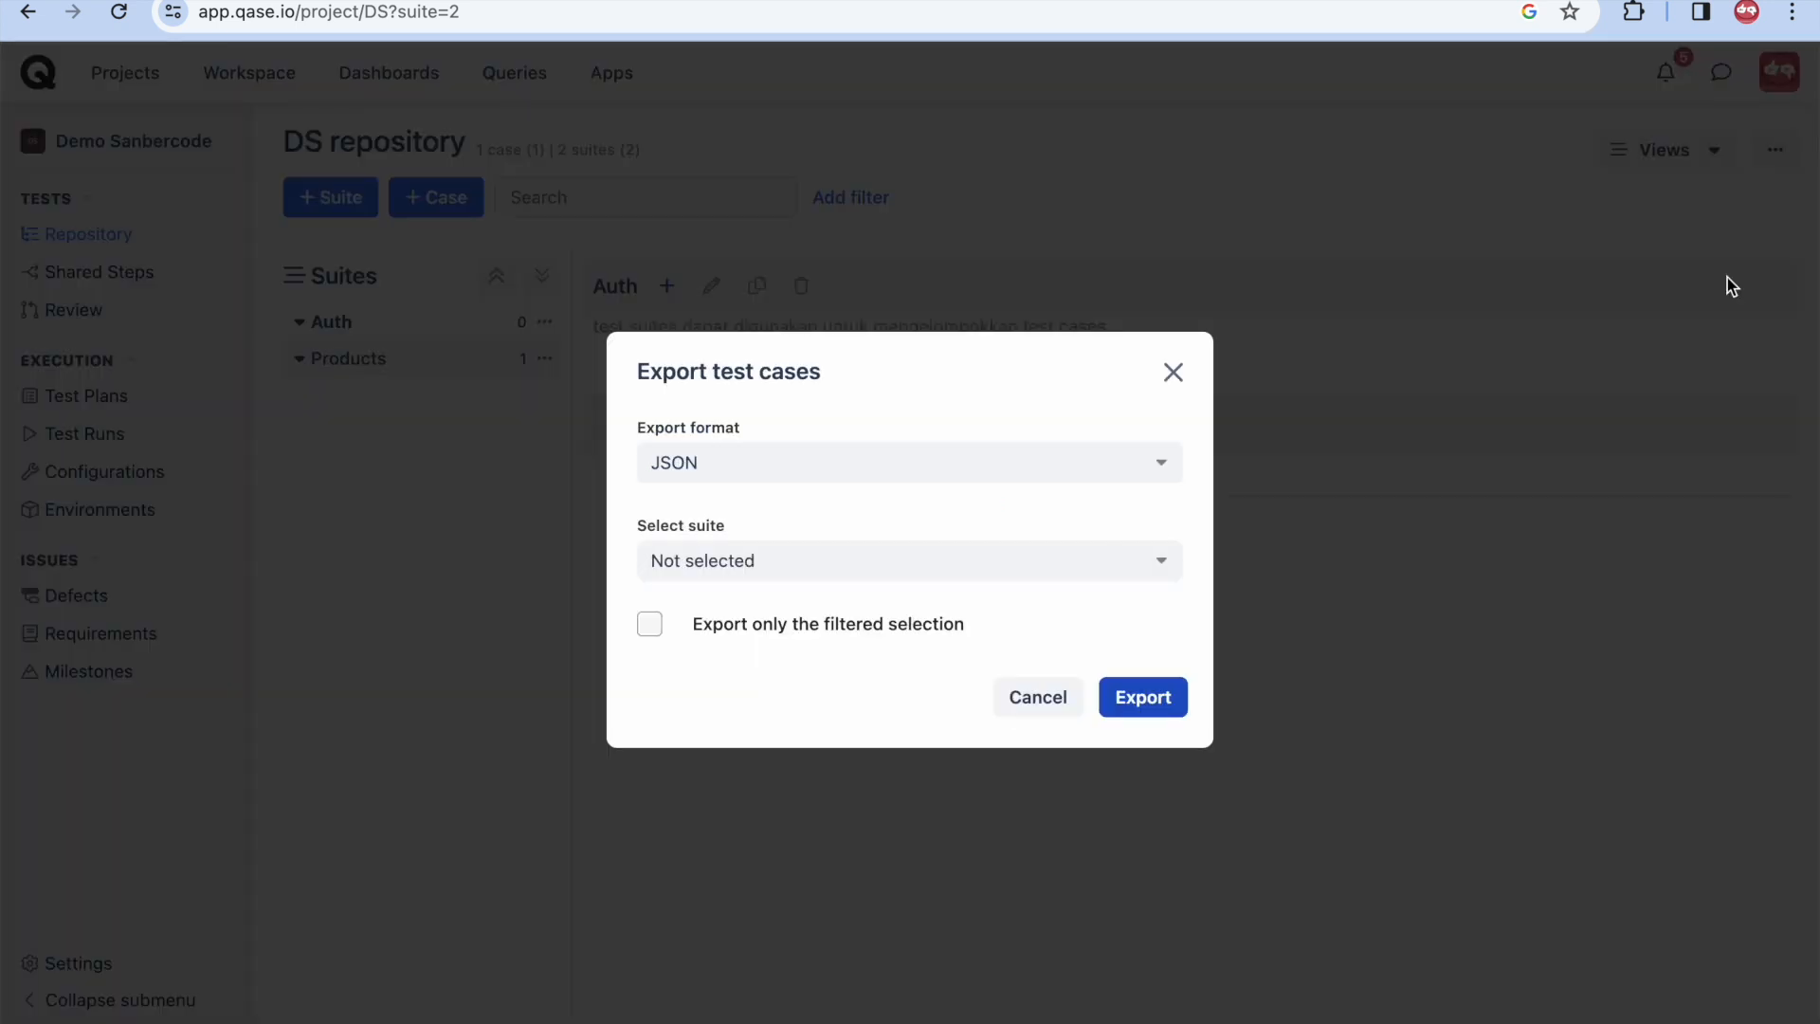
click(918, 471)
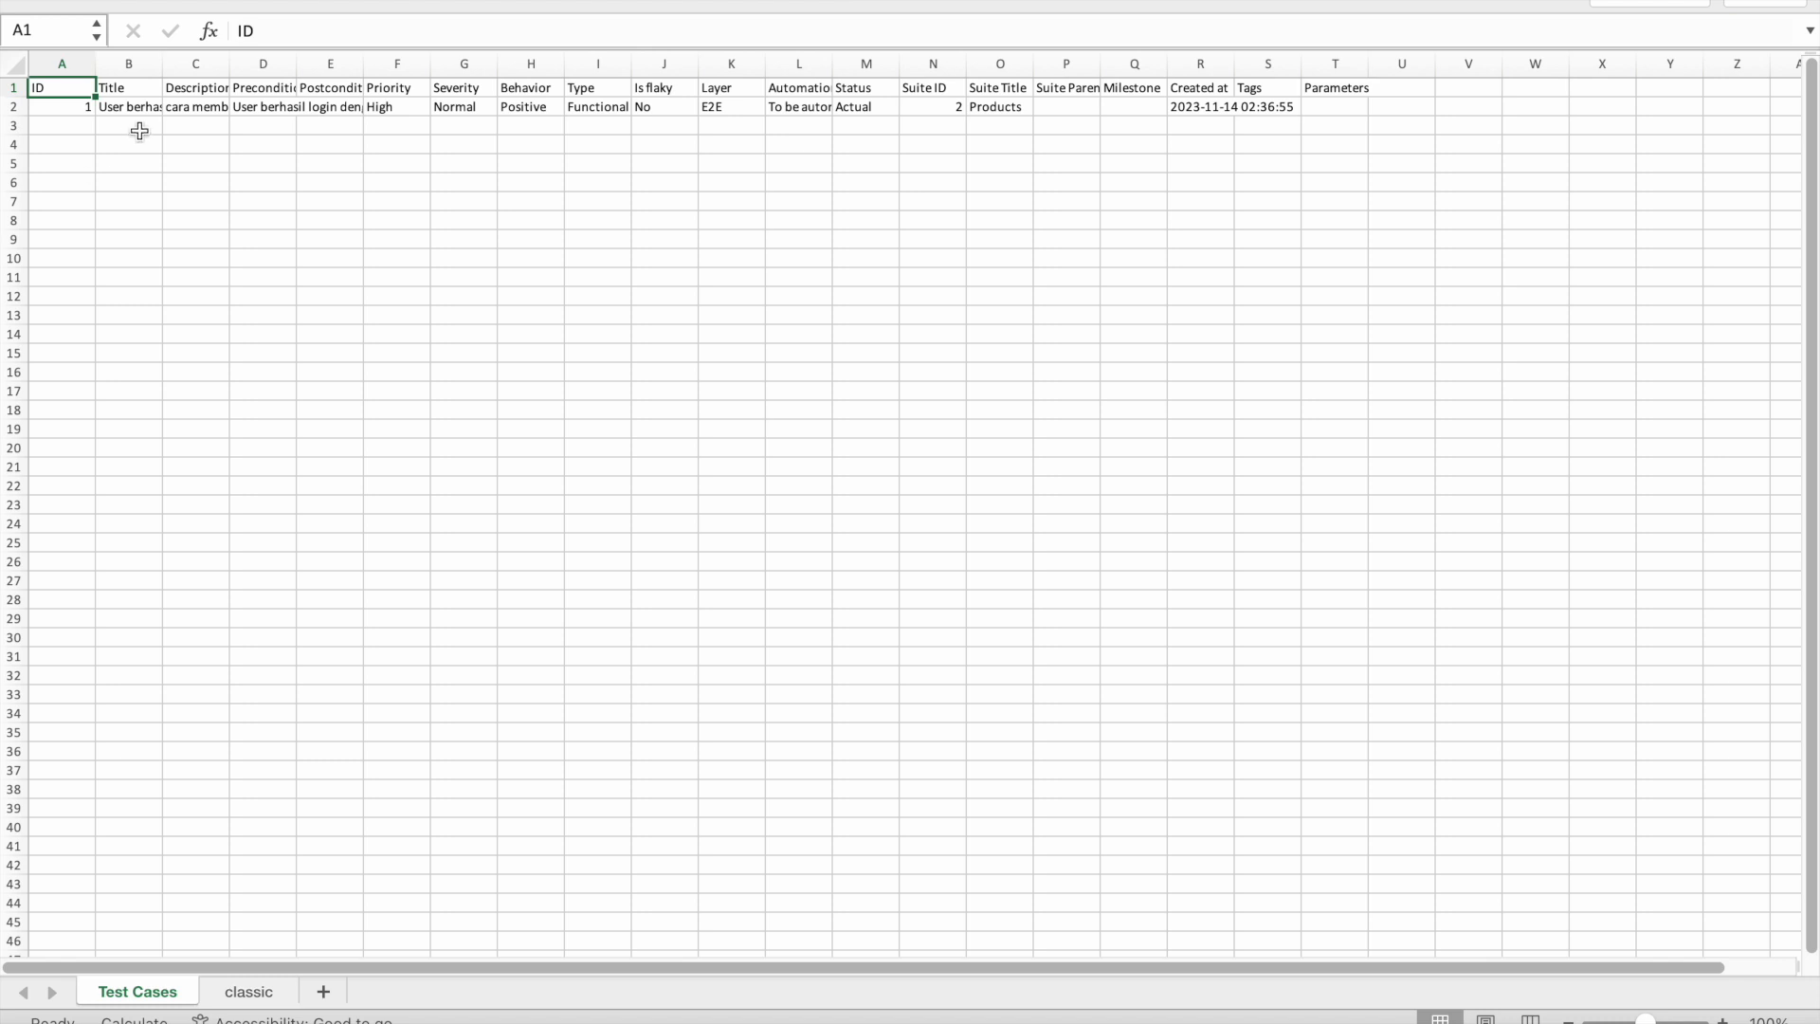
- Review the exported test case row, then switch to the classic sheet listing the steps
drag(130, 106, 1380, 73)
click(1373, 142)
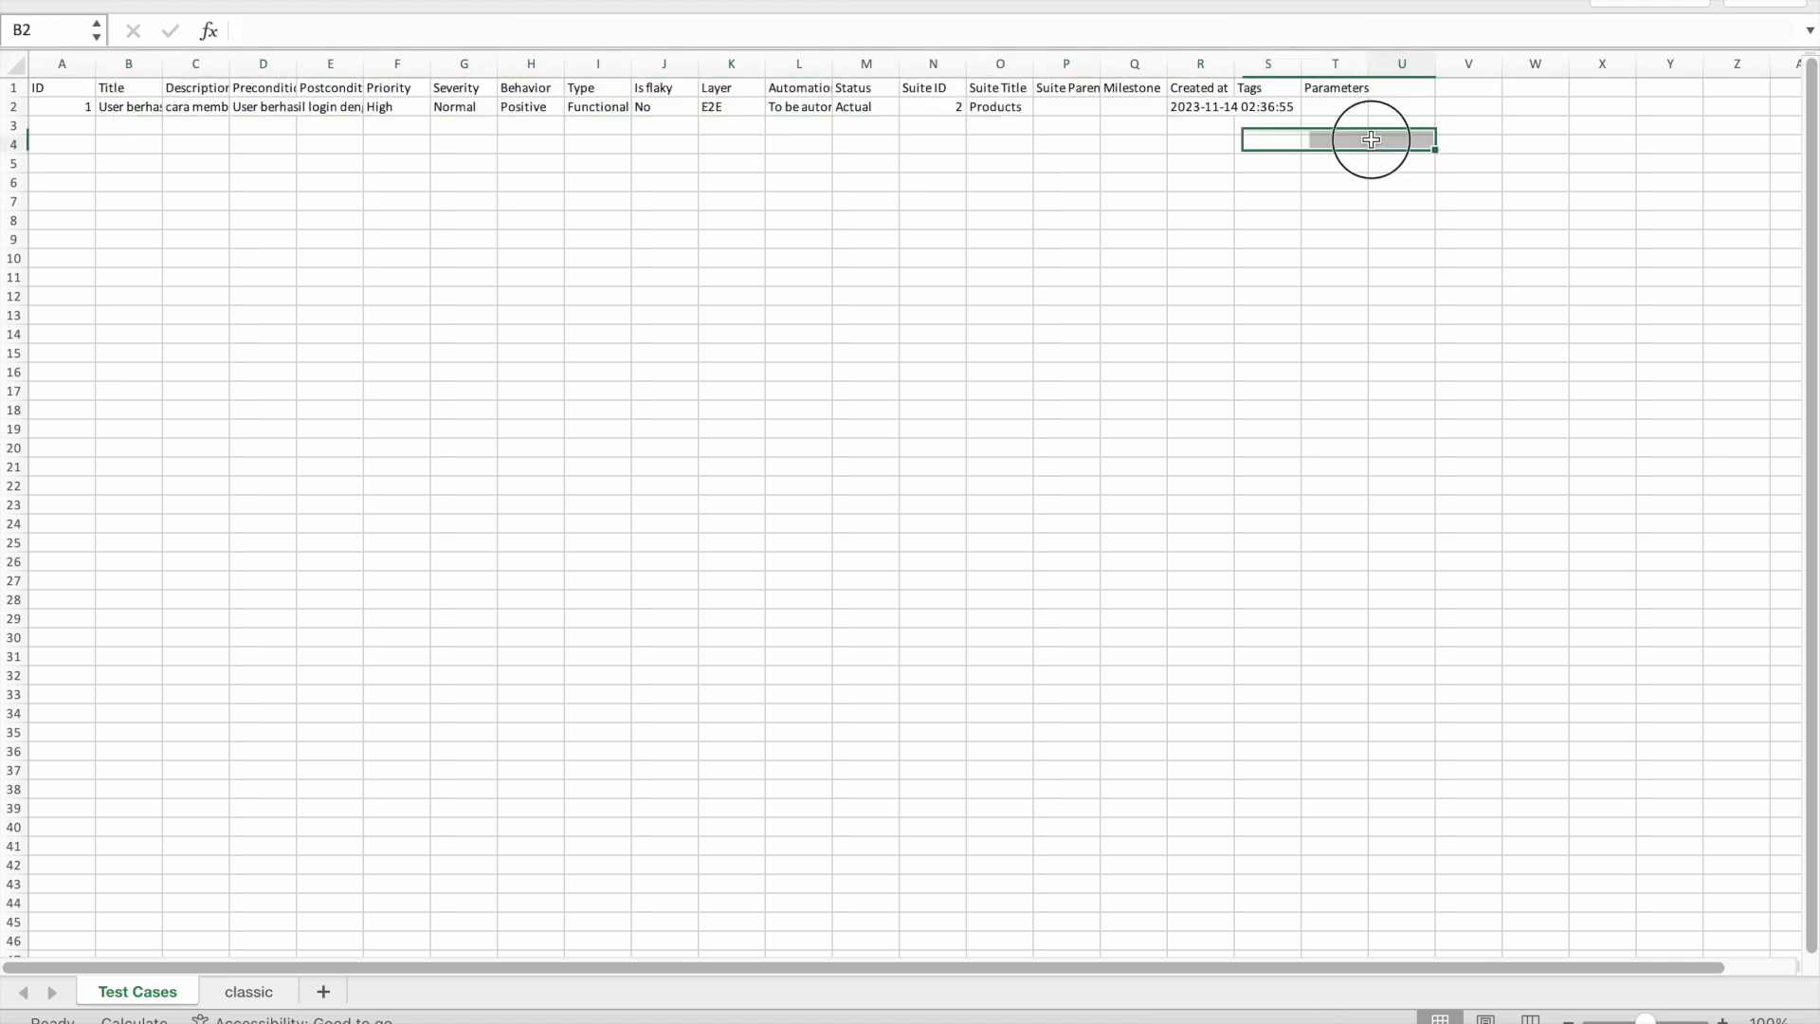
click(243, 996)
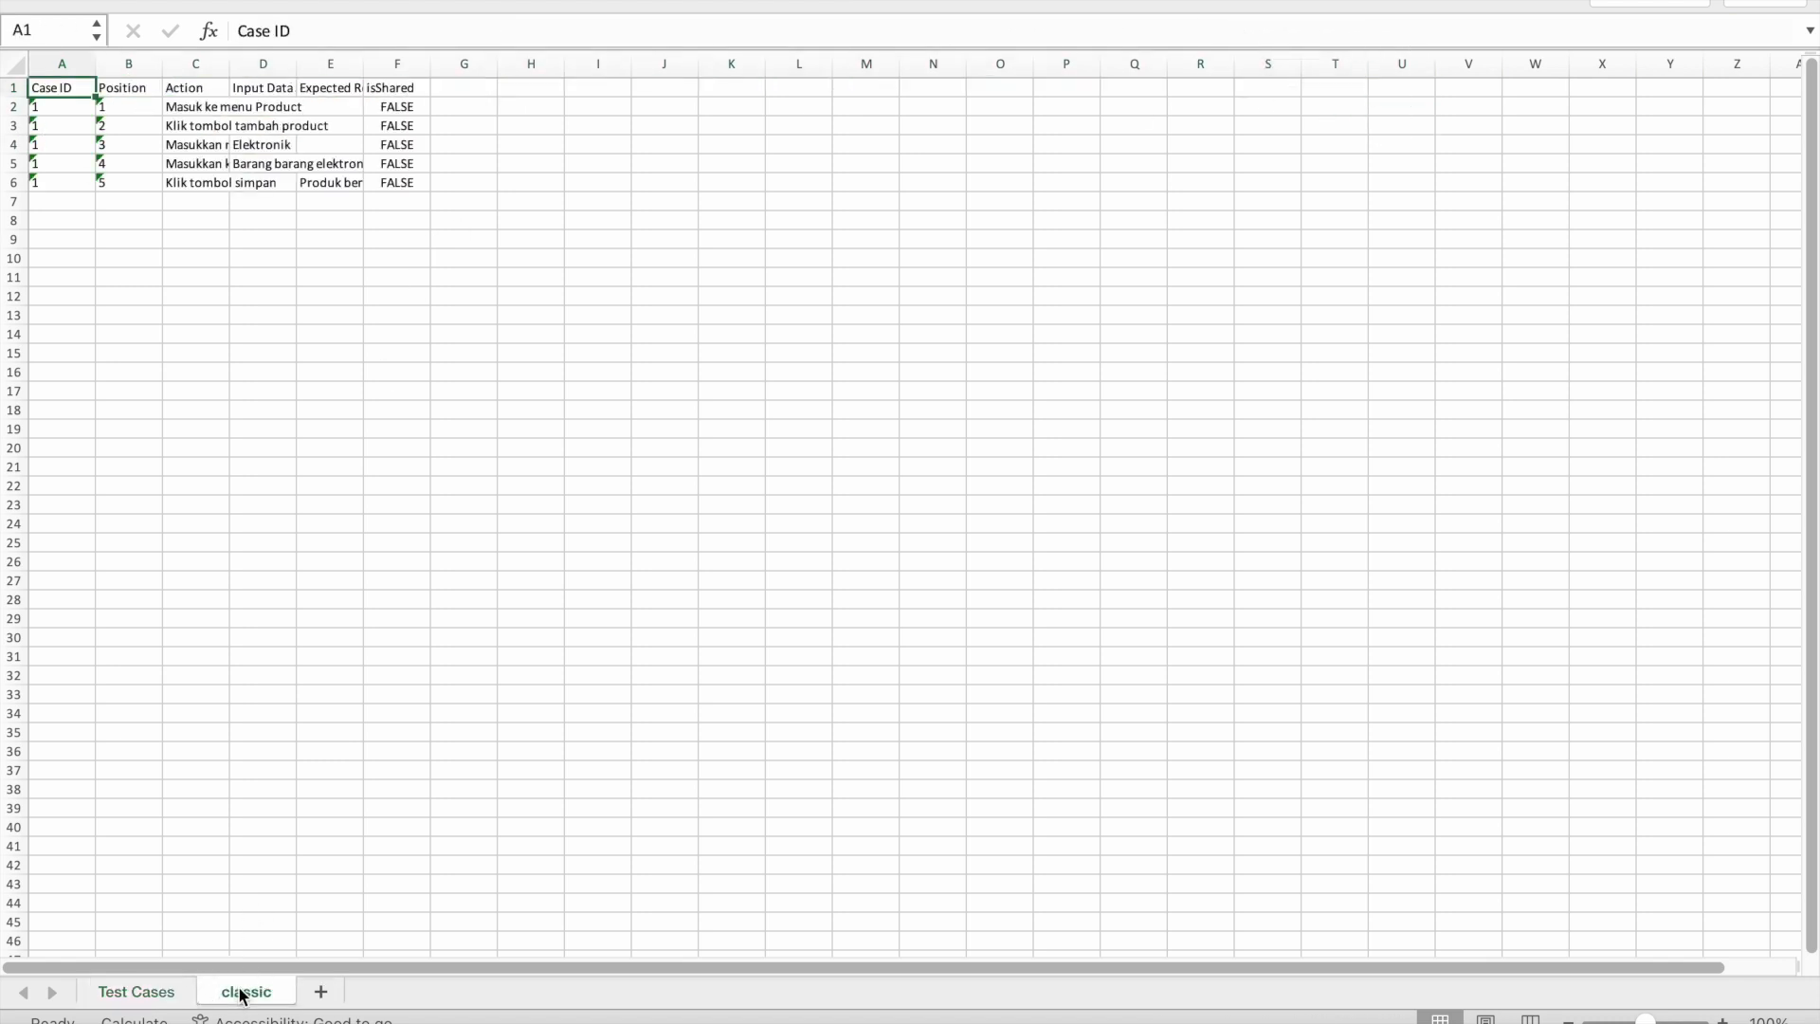